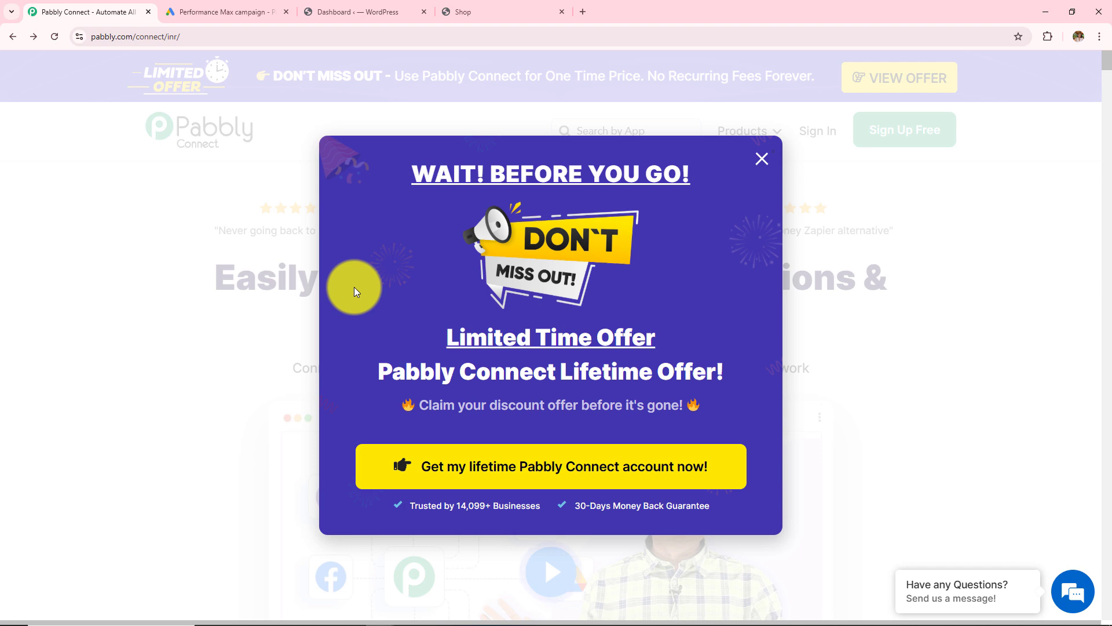
# - Close the 'Wait! Before you go' lifetime-offer popup on the Pabbly Connect home page
pyautogui.click(759, 159)
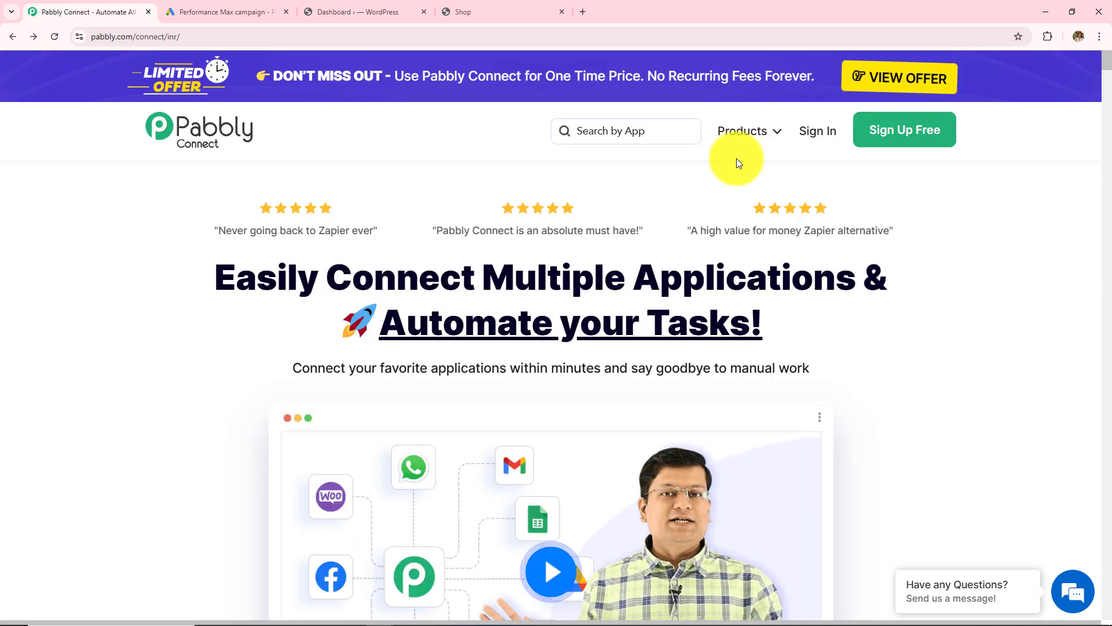
pyautogui.click(210, 39)
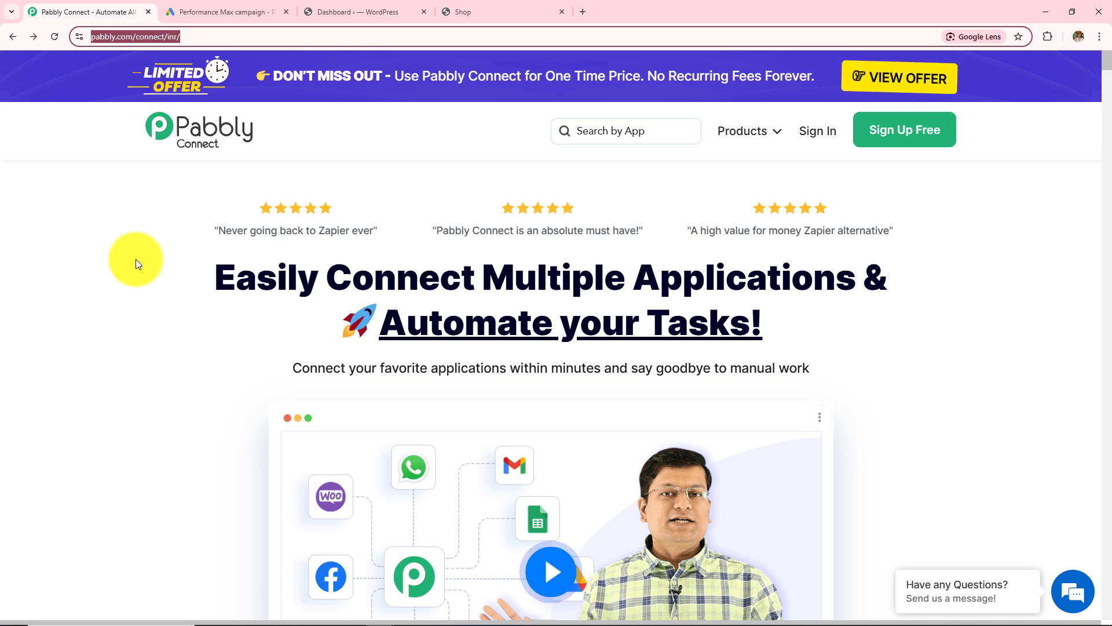
# - Show the All Pabbly Apps page, highlighting its heading and the Pabbly Connect app description
pyautogui.click(1005, 130)
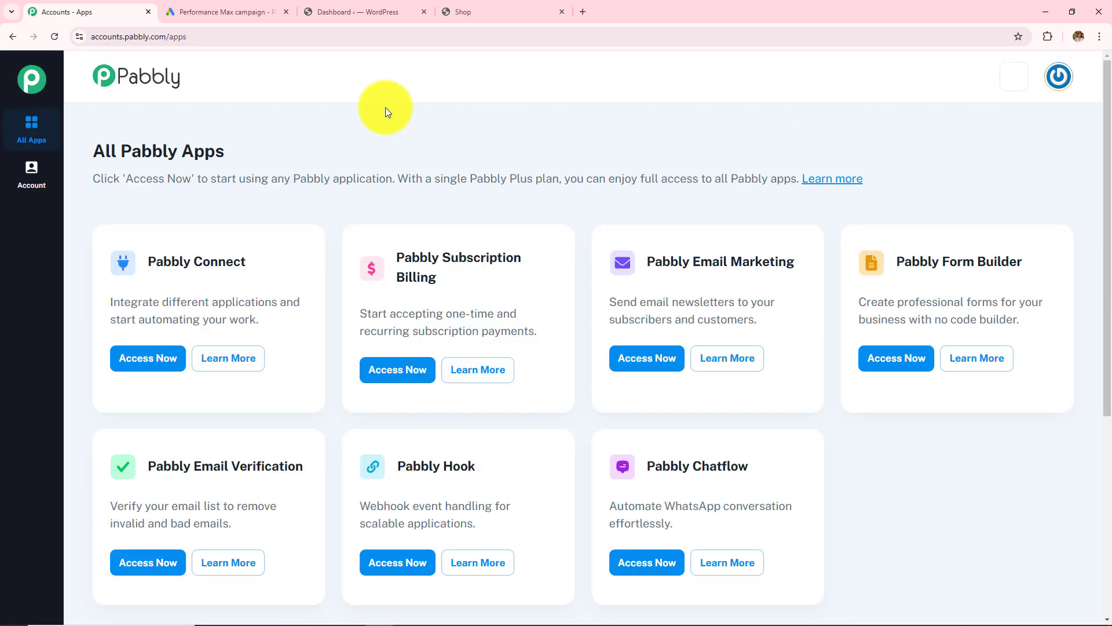
pyautogui.moveTo(95, 139); pyautogui.dragTo(242, 175)
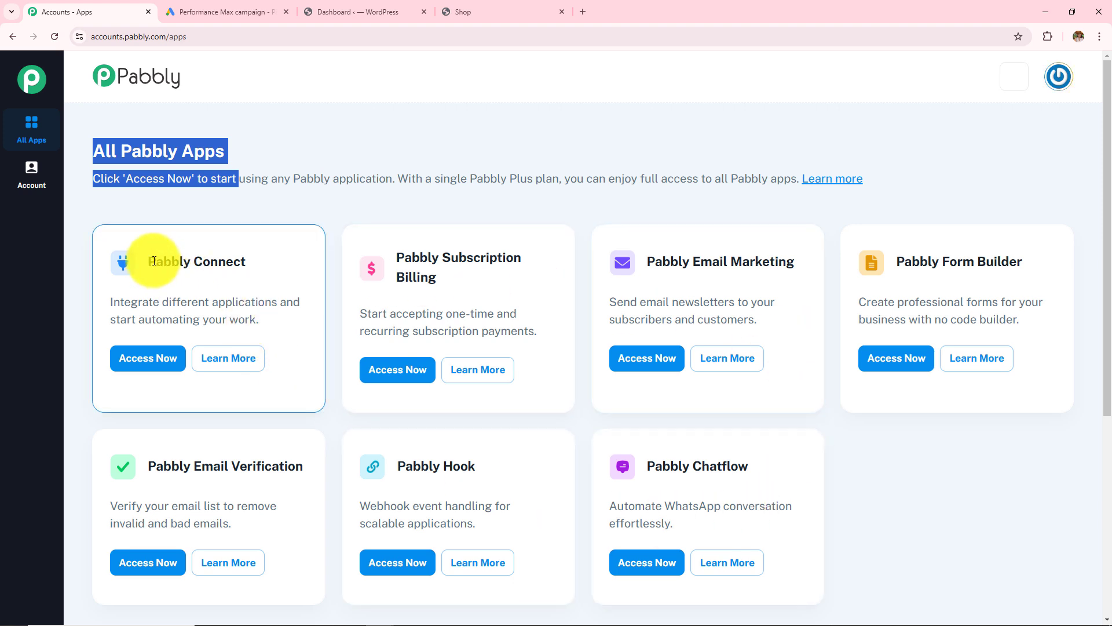
pyautogui.moveTo(118, 259); pyautogui.dragTo(308, 294)
# - Launch Pabbly Connect and review the Dashboard and its All Workflow section
pyautogui.click(161, 359)
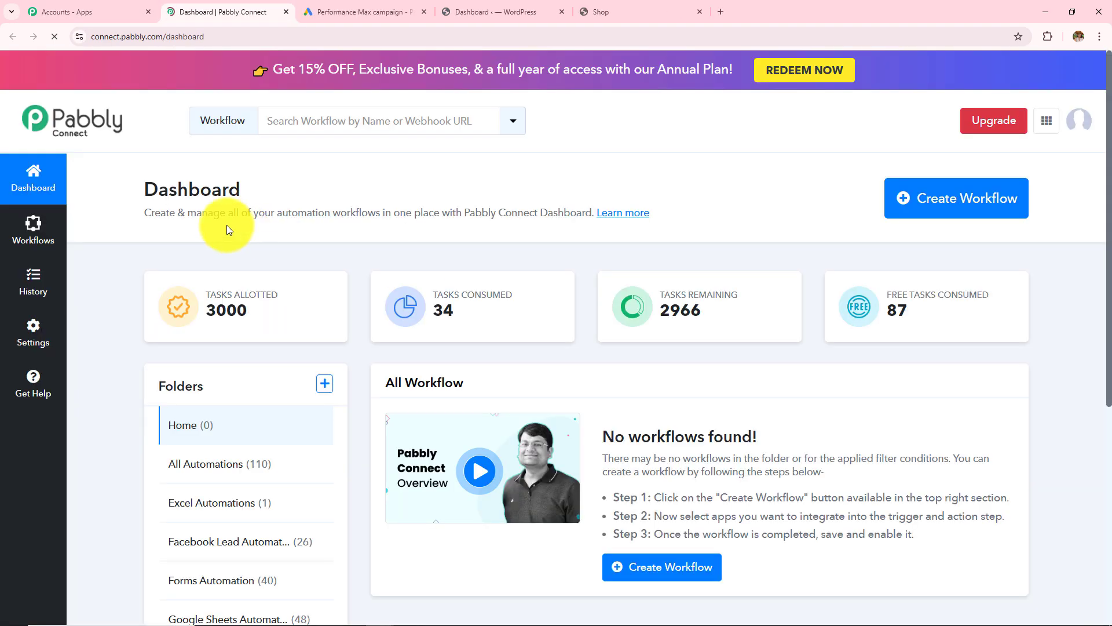
pyautogui.moveTo(142, 189); pyautogui.dragTo(390, 241)
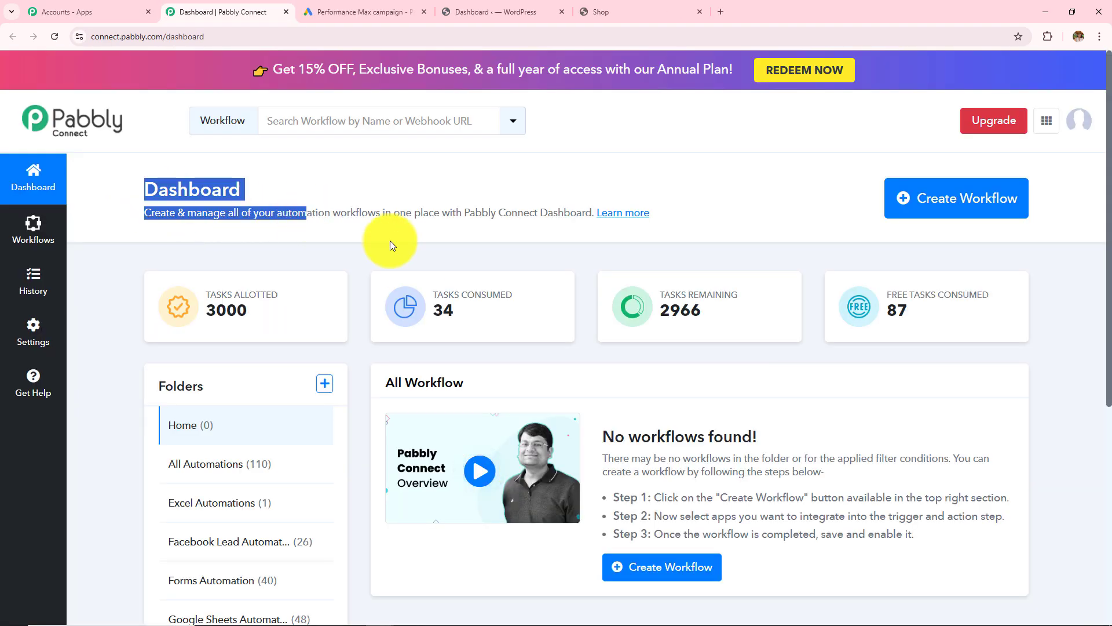
pyautogui.moveTo(384, 391); pyautogui.dragTo(492, 387)
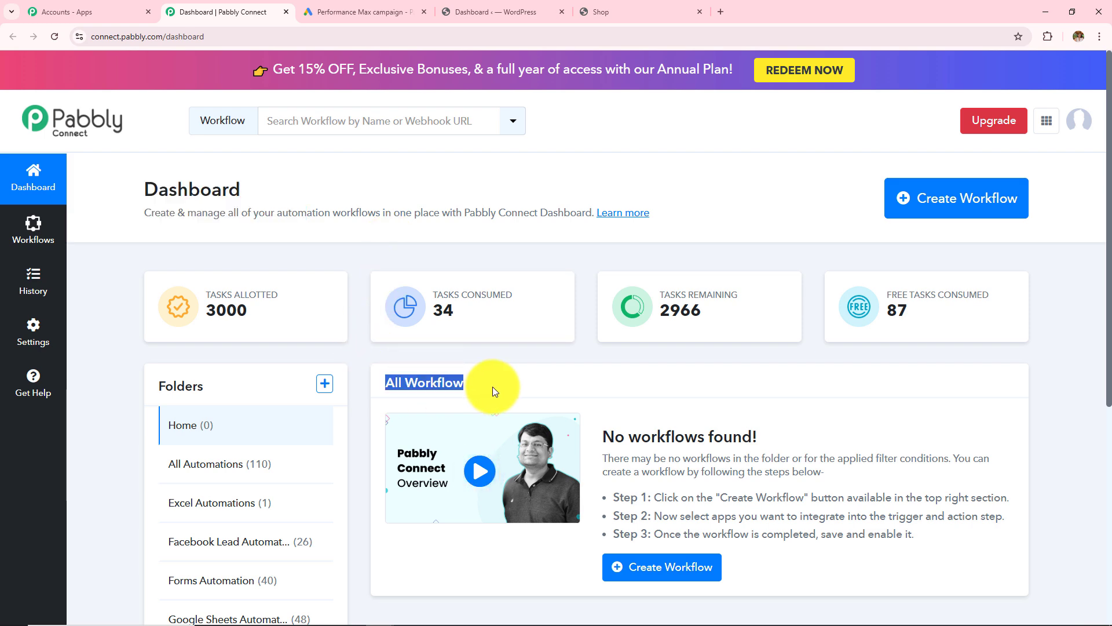
pyautogui.scroll(-3, 493, 387)
pyautogui.moveTo(154, 214); pyautogui.dragTo(225, 218)
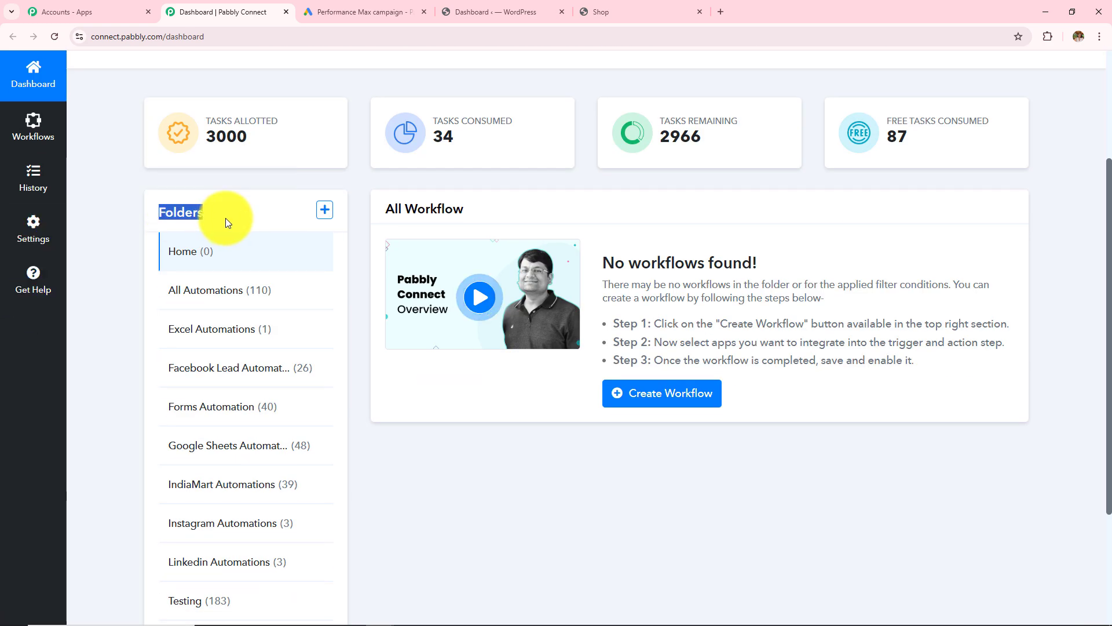
pyautogui.scroll(-3, 277, 307)
pyautogui.scroll(2, 277, 307)
pyautogui.scroll(3, 278, 309)
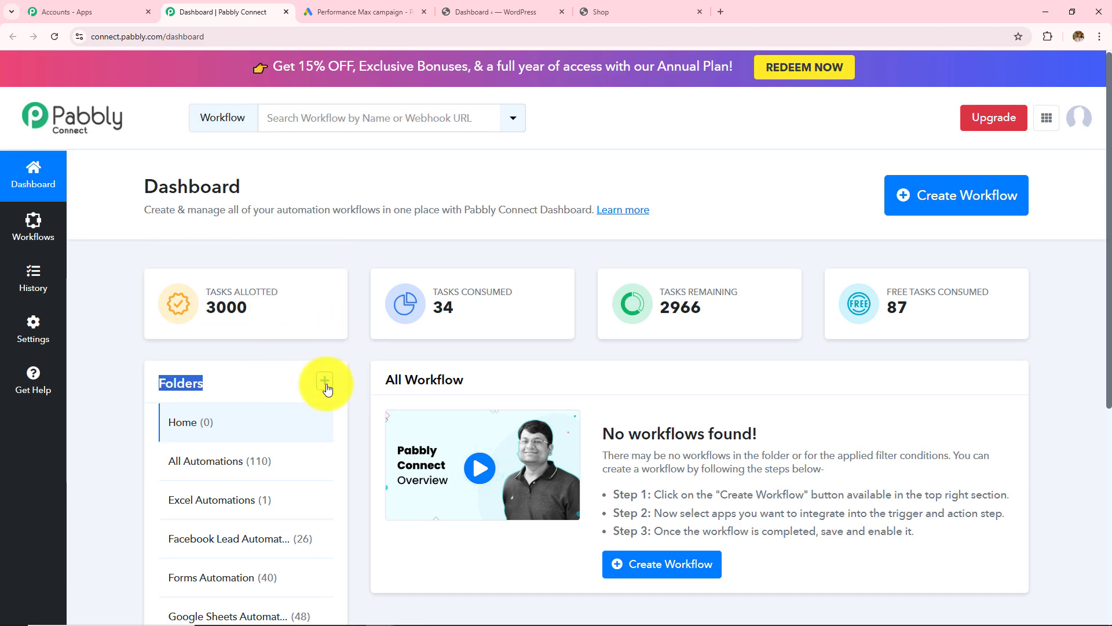
# - Look over the Create Folder form's name and parent folder fields, then close it unsaved
pyautogui.click(324, 381)
pyautogui.moveTo(381, 278); pyautogui.dragTo(490, 278)
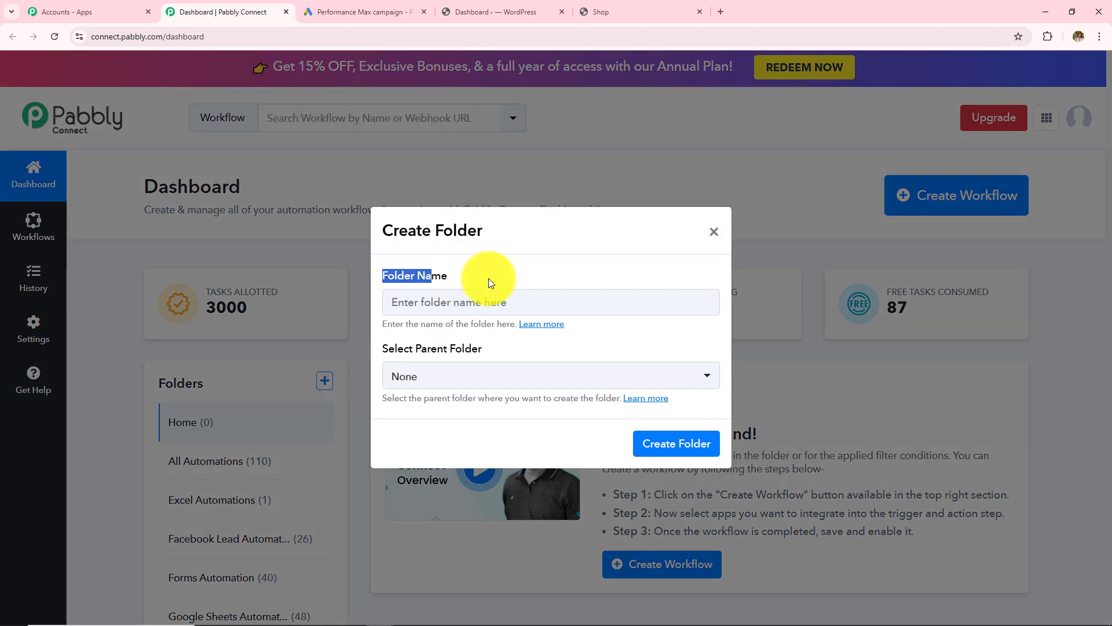
pyautogui.moveTo(383, 348); pyautogui.dragTo(506, 351)
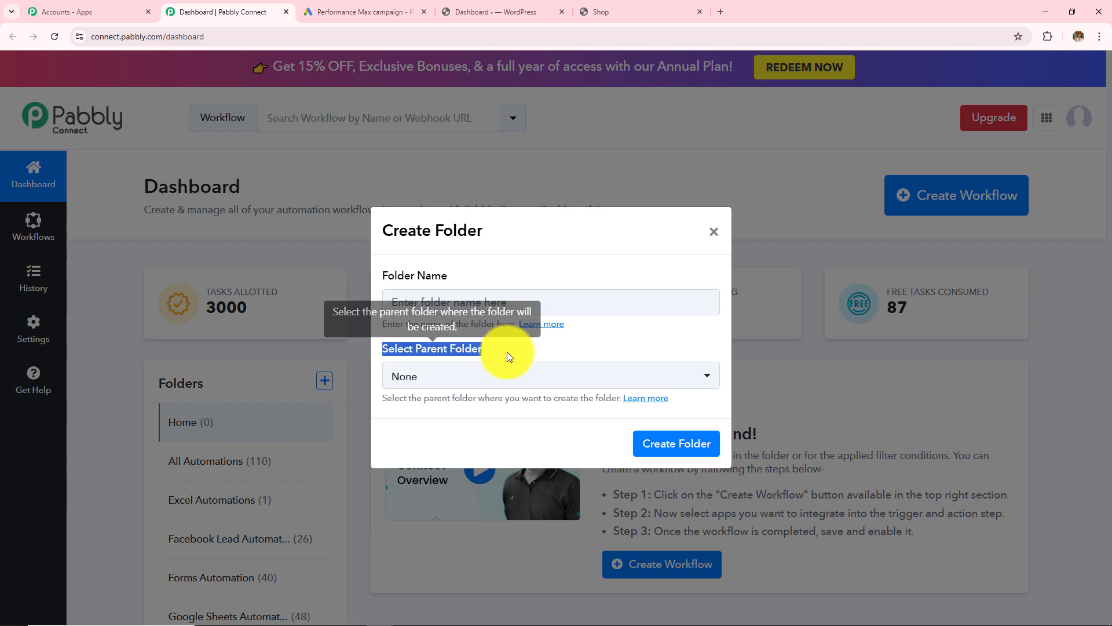
pyautogui.click(713, 231)
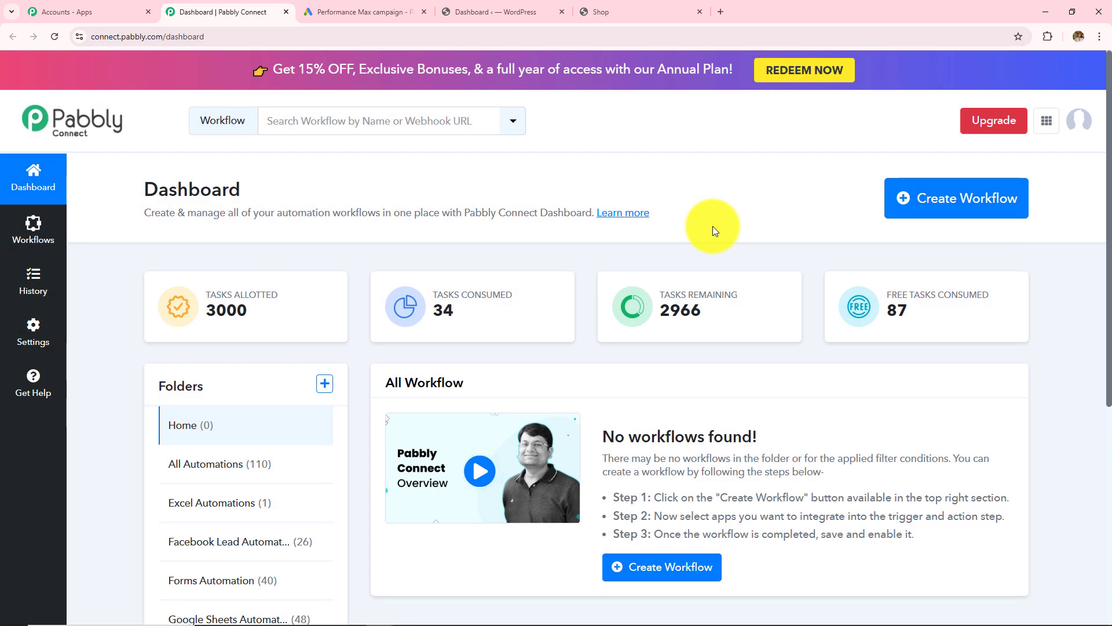
# - Create the workflow 'How to Create WooCommerce Customer for Google Ads Lead' in All Automations
pyautogui.click(950, 215)
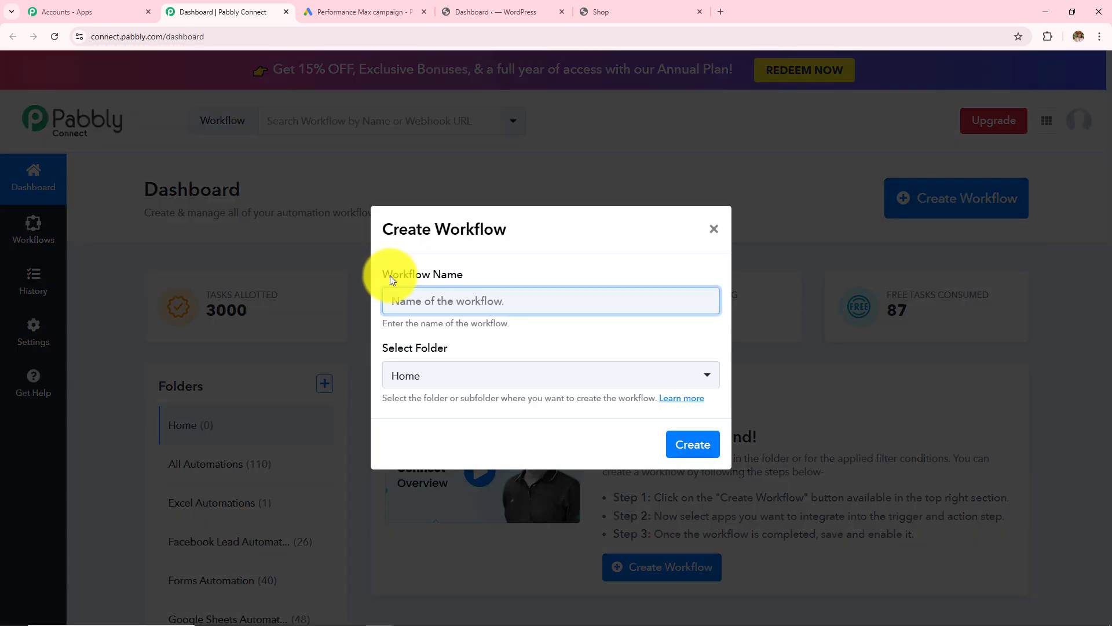
pyautogui.moveTo(381, 274); pyautogui.dragTo(489, 278)
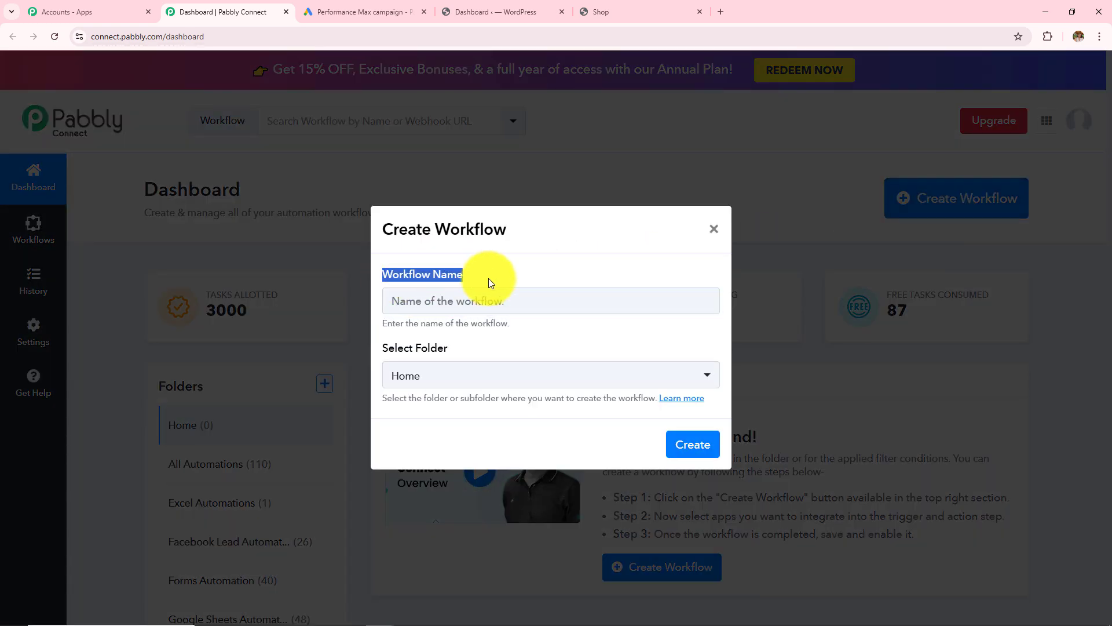
pyautogui.moveTo(382, 351); pyautogui.dragTo(447, 351)
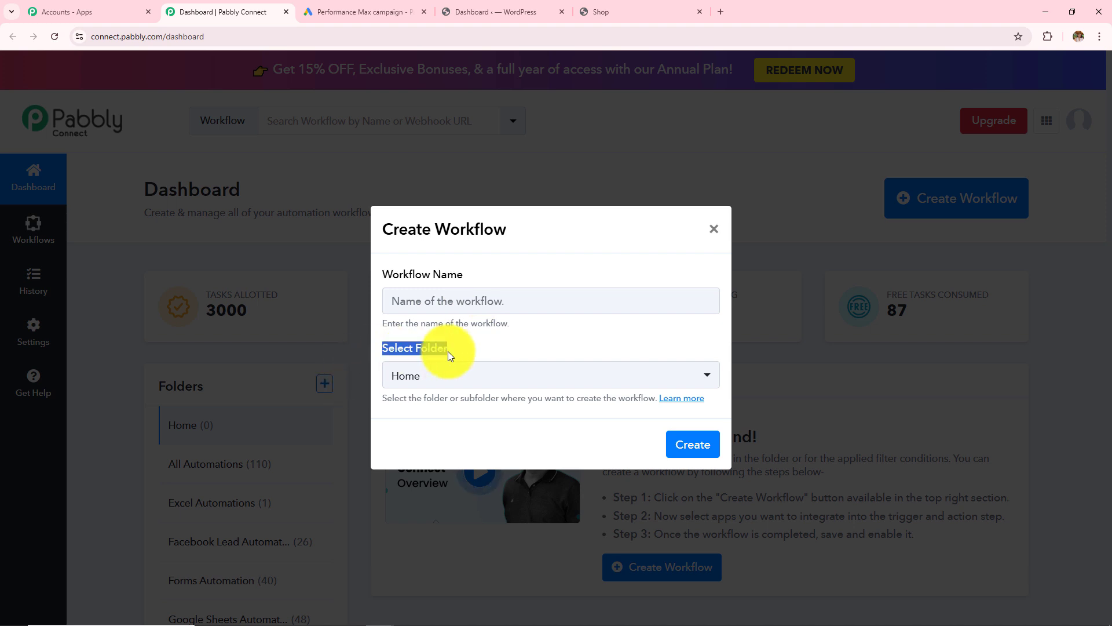
pyautogui.click(469, 299)
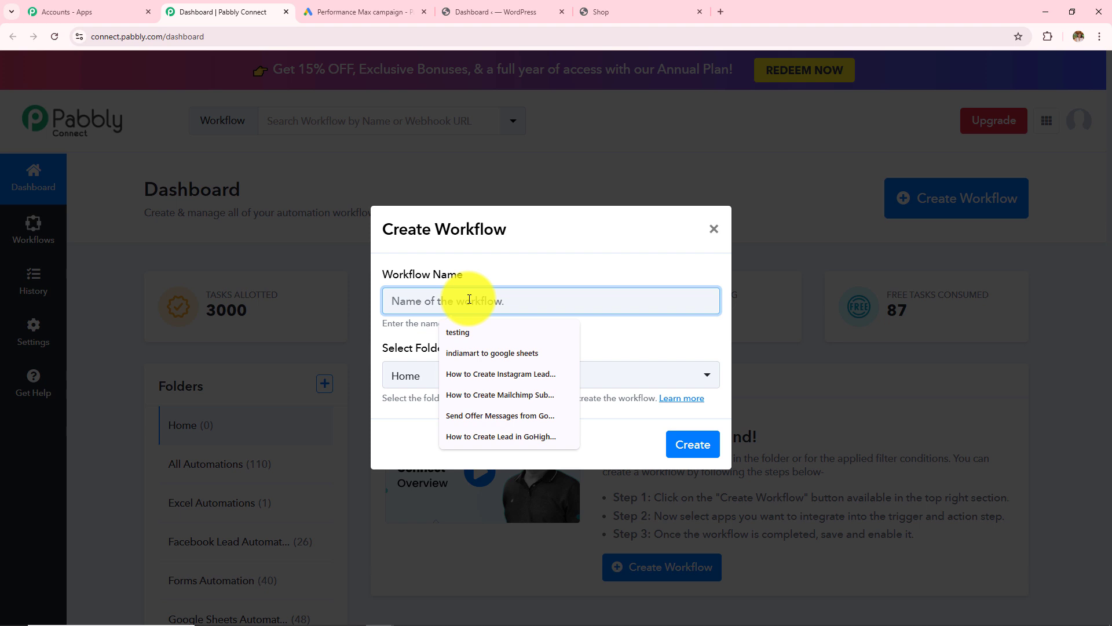
pyautogui.write('How to Create WooCommerce Customer for Google Ads Lead')
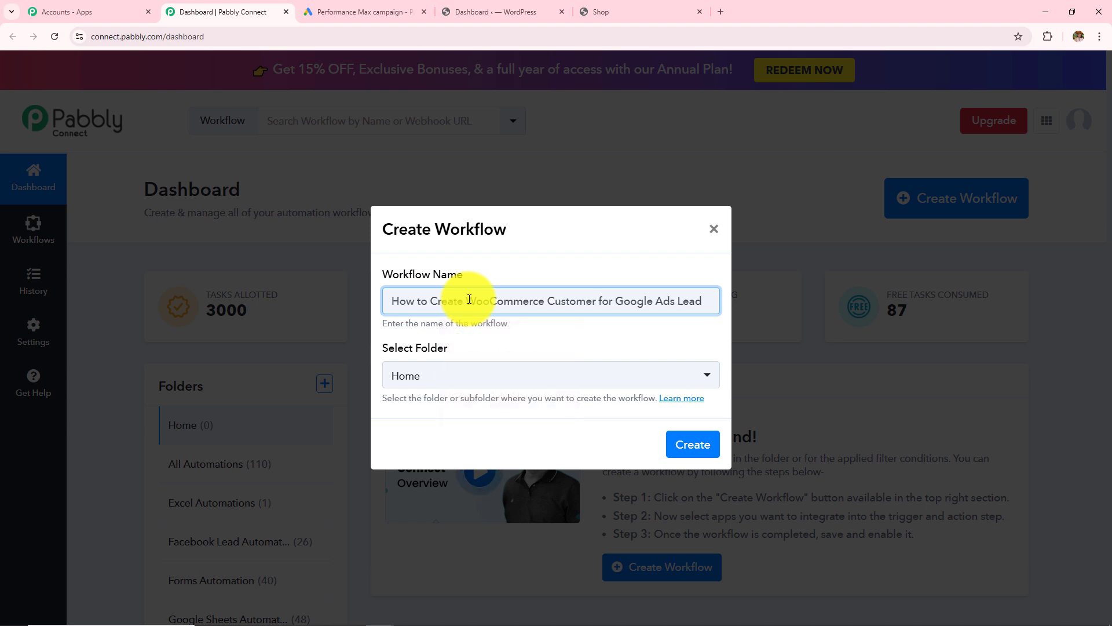
pyautogui.click(460, 375)
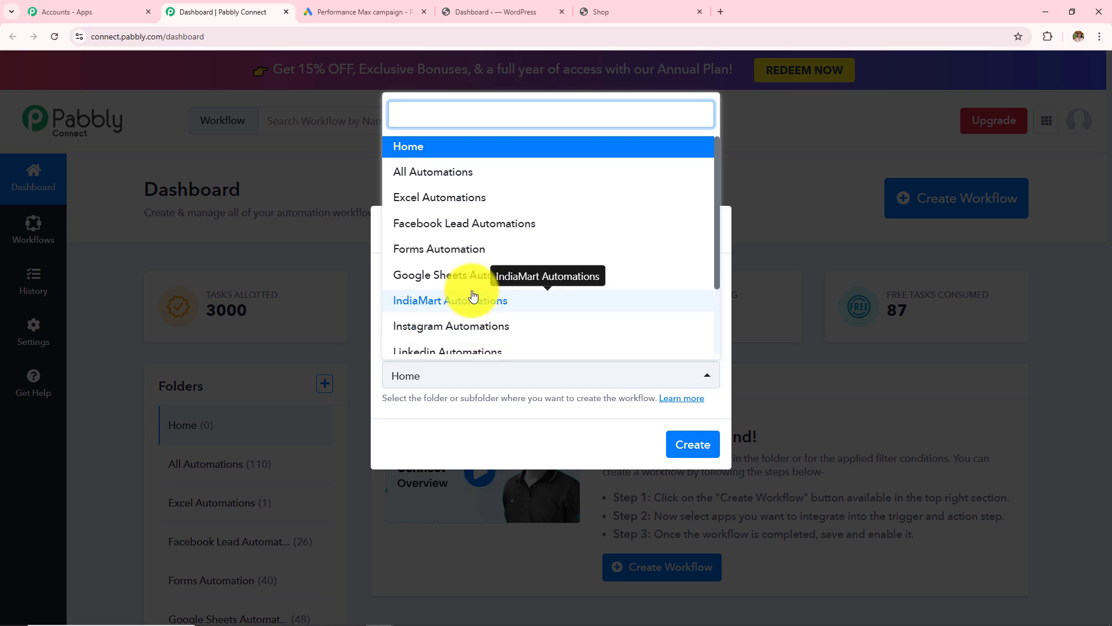
pyautogui.scroll(-2, 471, 298)
pyautogui.scroll(2, 472, 295)
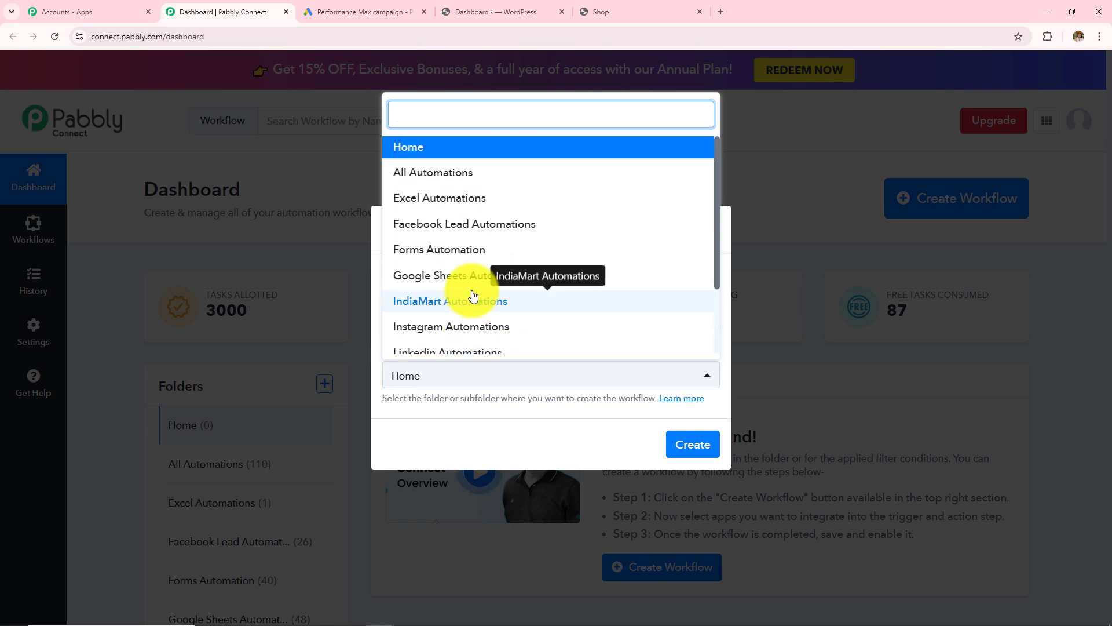
pyautogui.click(394, 172)
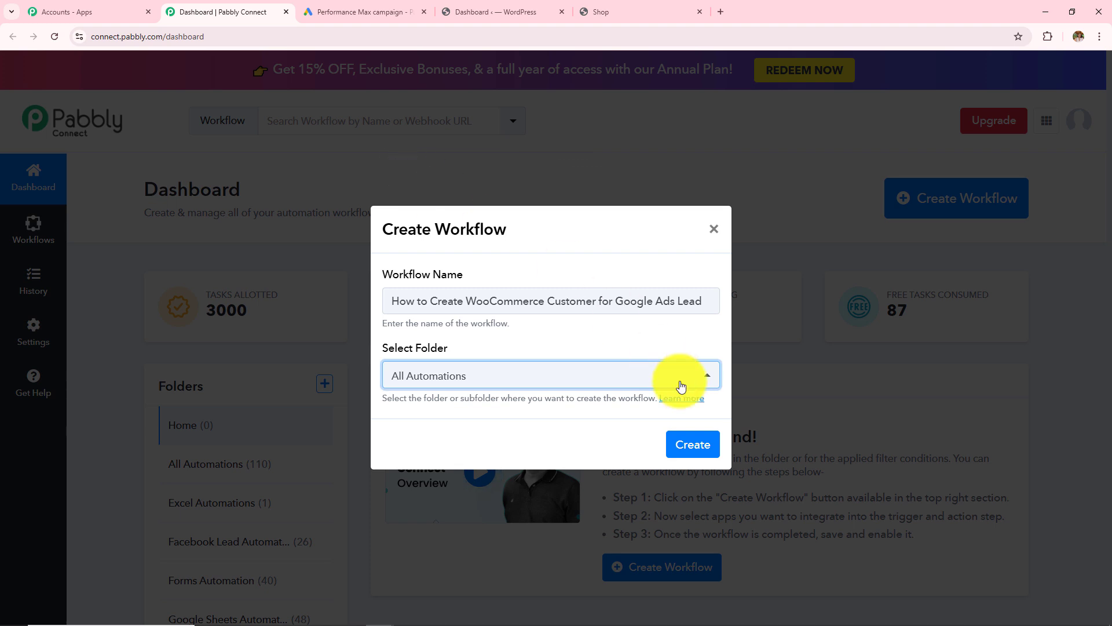
pyautogui.click(691, 447)
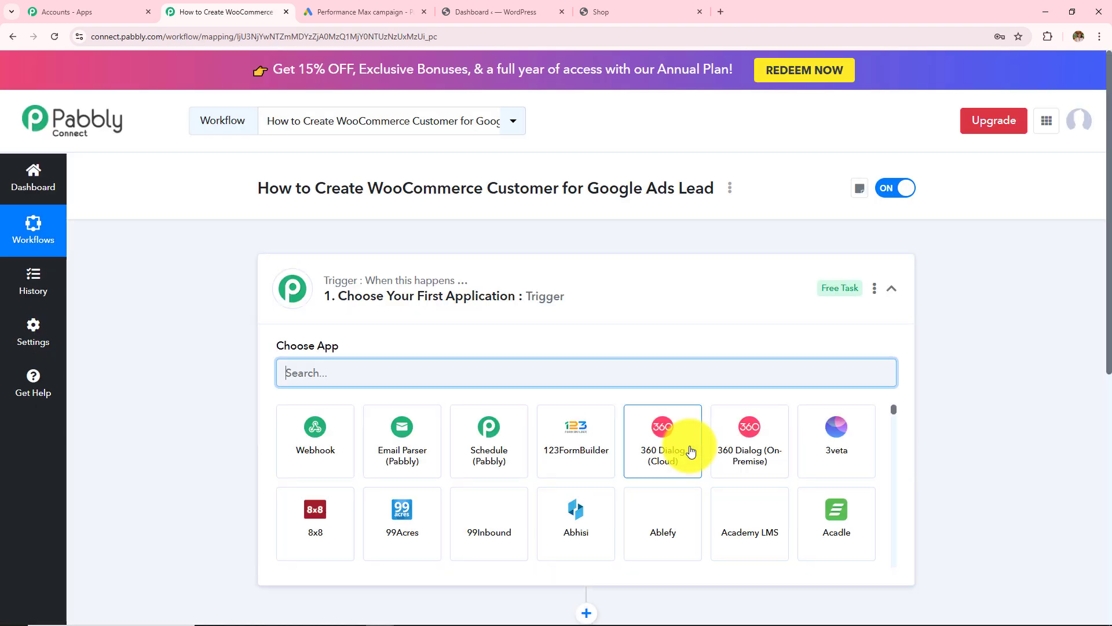
pyautogui.click(587, 305)
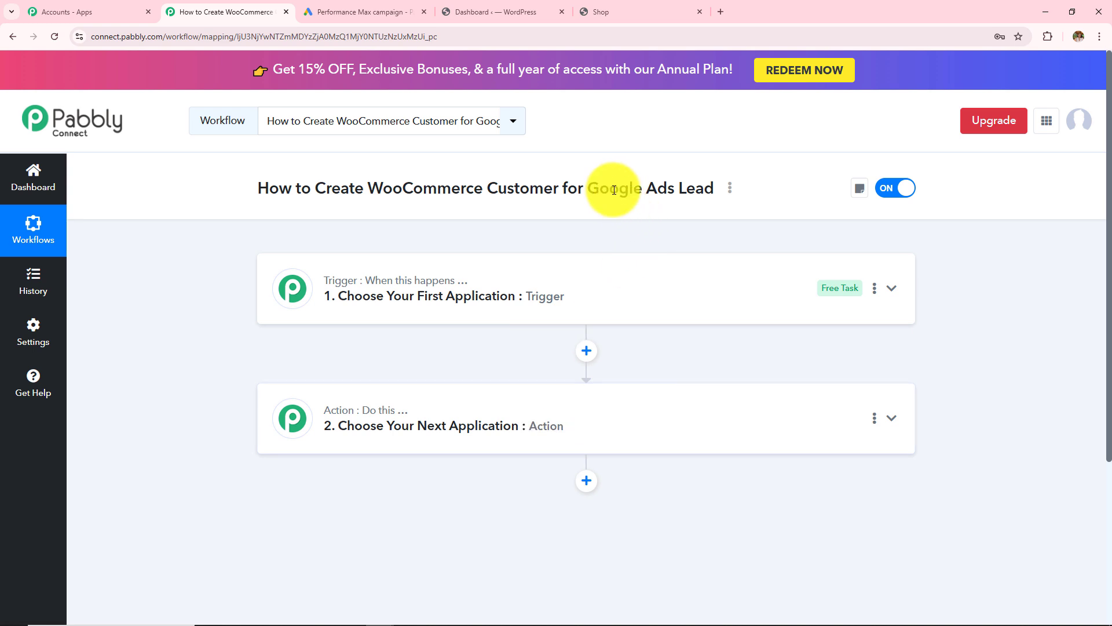
pyautogui.moveTo(582, 191); pyautogui.dragTo(714, 190)
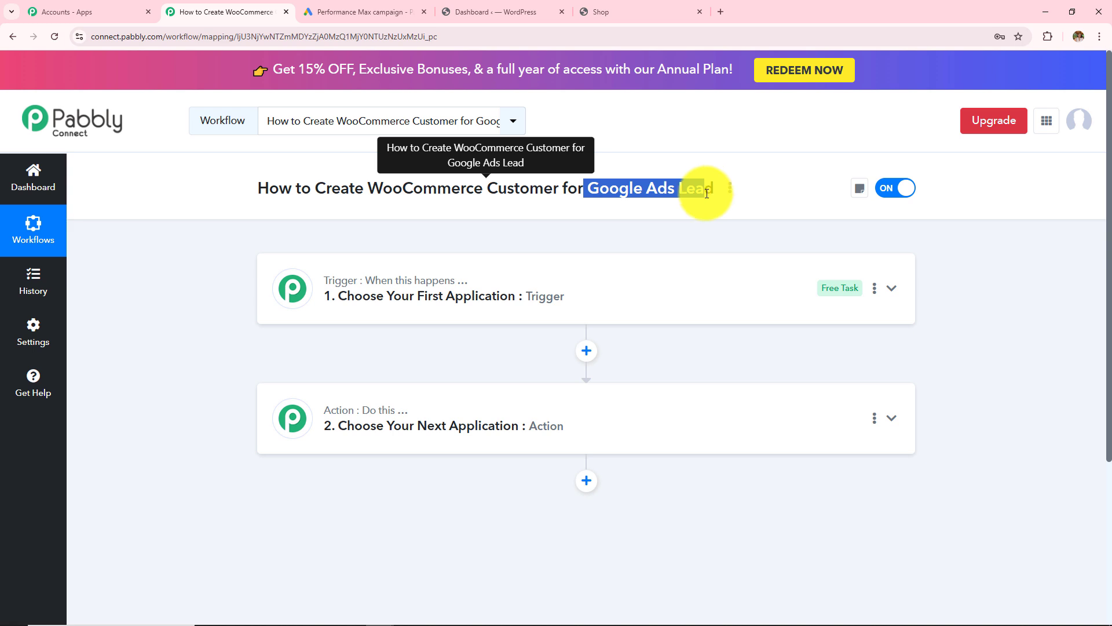
pyautogui.click(375, 189)
pyautogui.moveTo(376, 189); pyautogui.dragTo(550, 203)
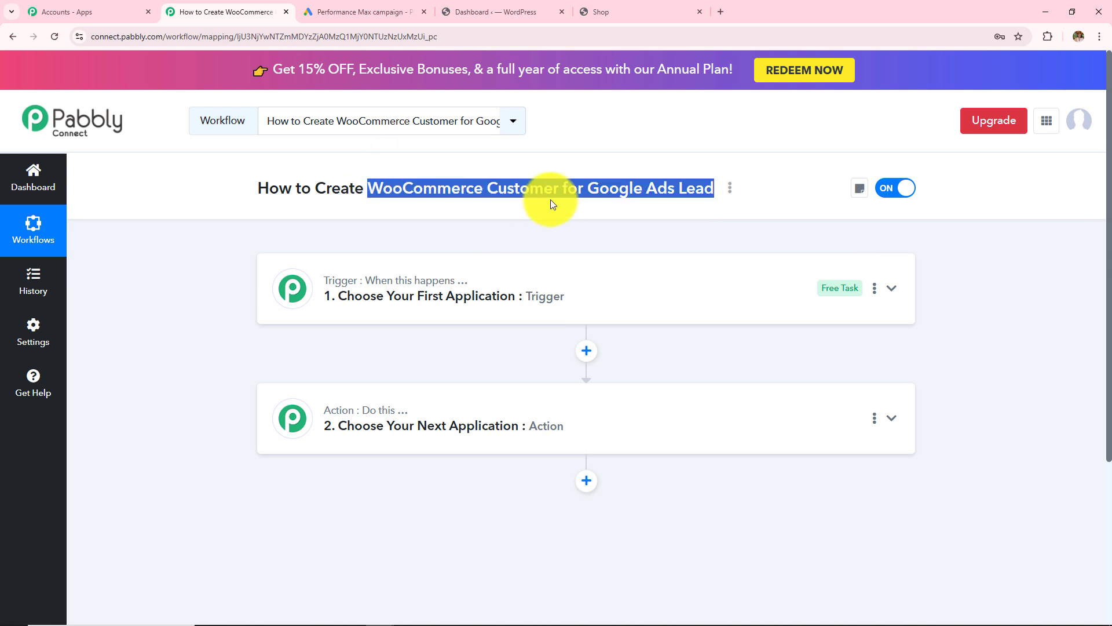
pyautogui.click(542, 230)
pyautogui.moveTo(585, 189); pyautogui.dragTo(712, 186)
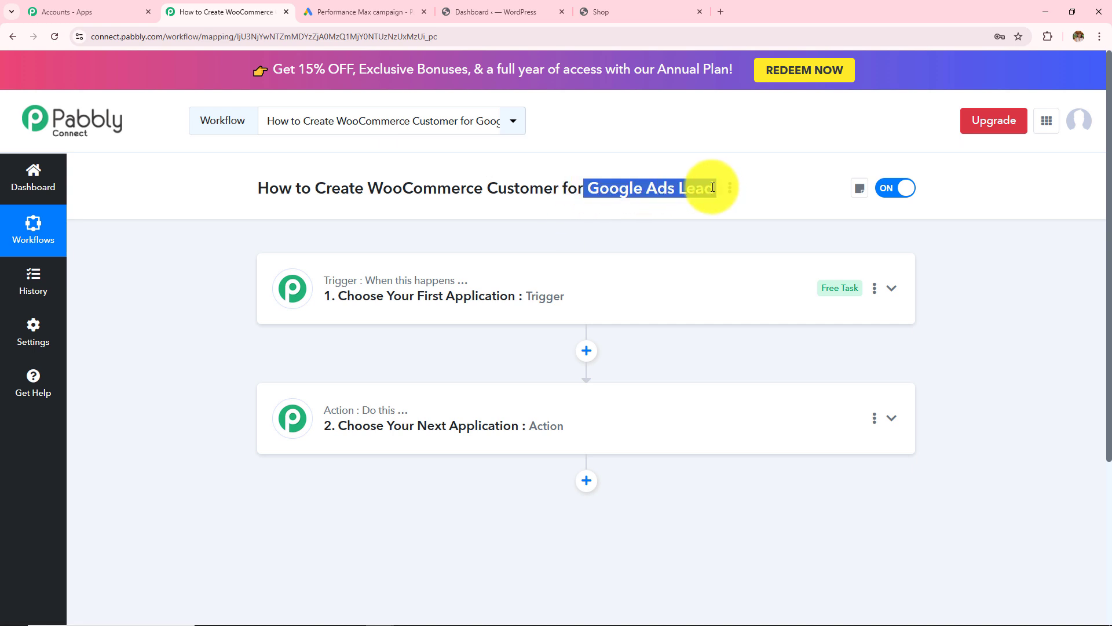
pyautogui.moveTo(596, 236); pyautogui.dragTo(593, 315)
pyautogui.click(603, 268)
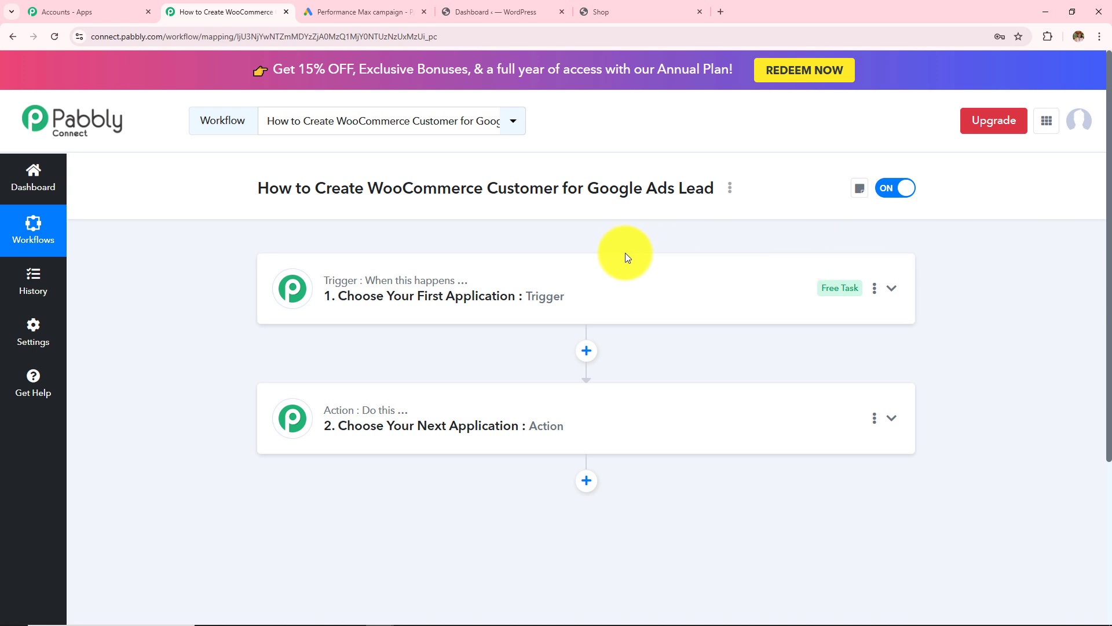
pyautogui.moveTo(371, 282)
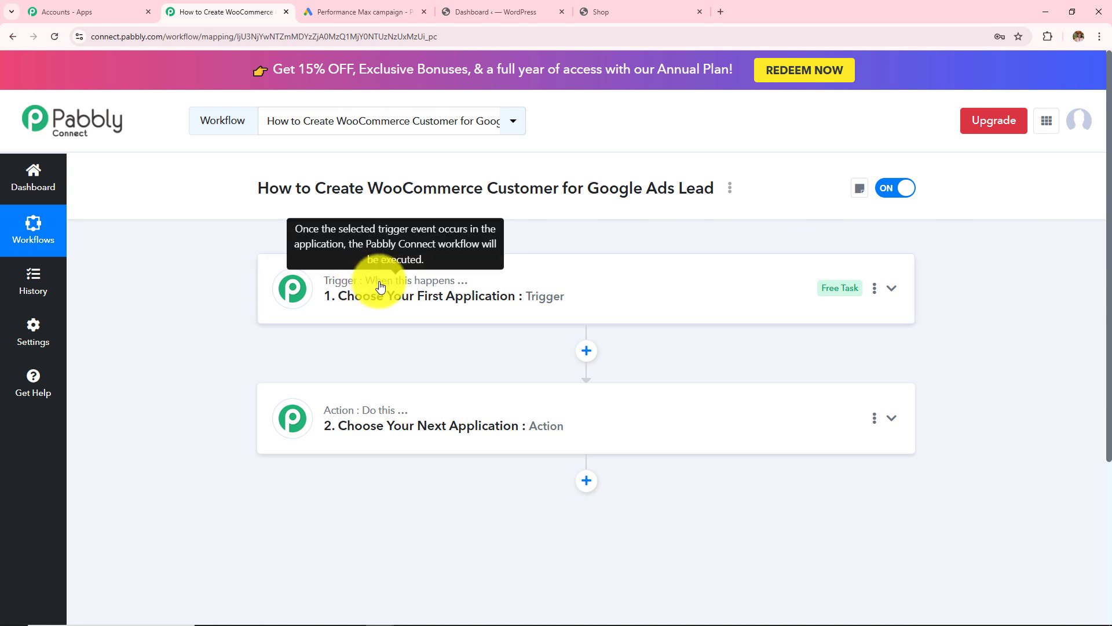
pyautogui.moveTo(586, 188); pyautogui.dragTo(717, 190)
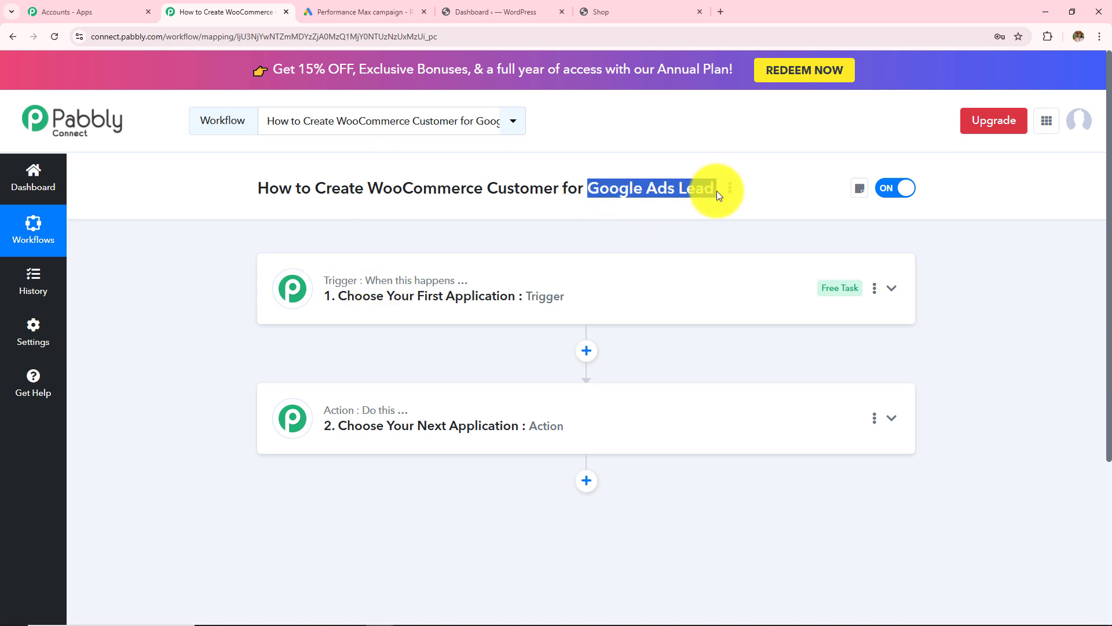
pyautogui.click(673, 231)
pyautogui.moveTo(386, 416)
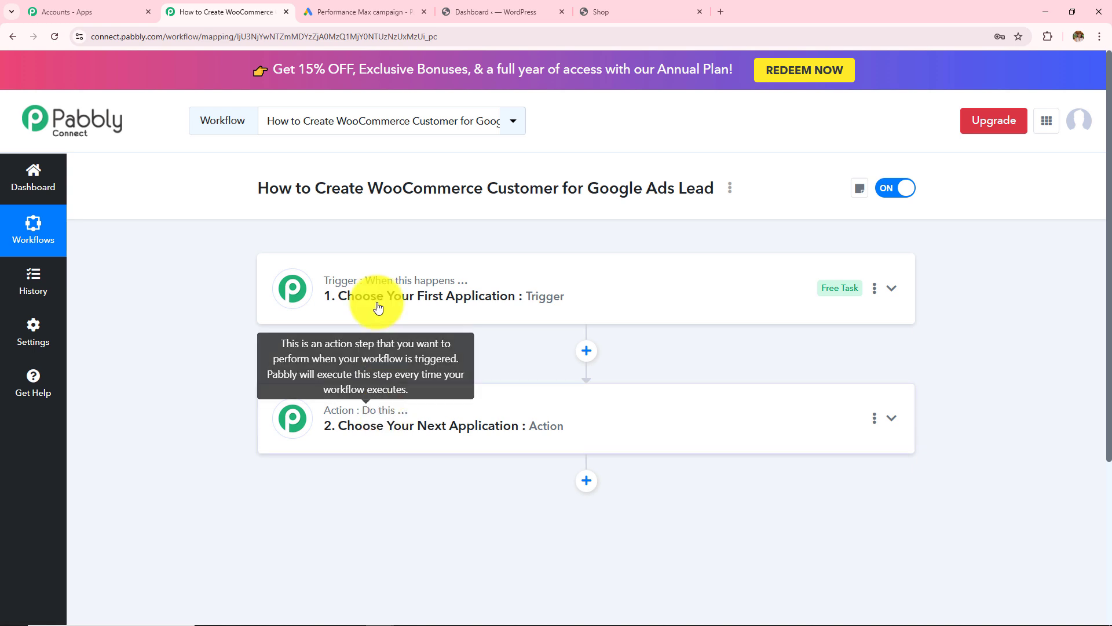
pyautogui.moveTo(367, 188); pyautogui.dragTo(563, 201)
pyautogui.click(521, 301)
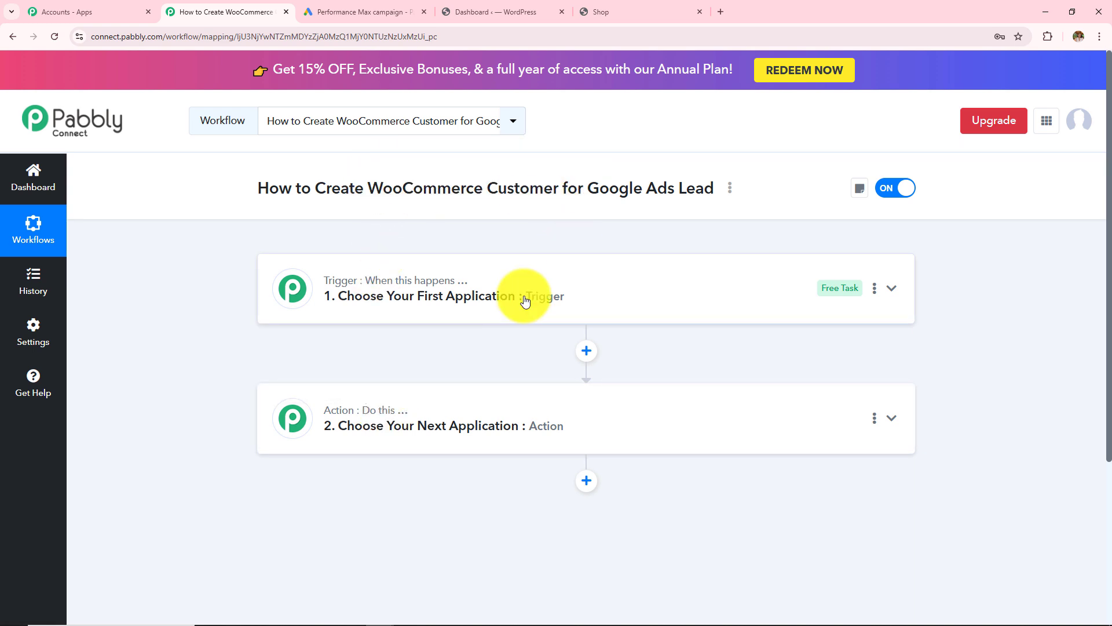
# - Choose Google Ads as the trigger app with the New Lead Form Entry event
pyautogui.write('G')
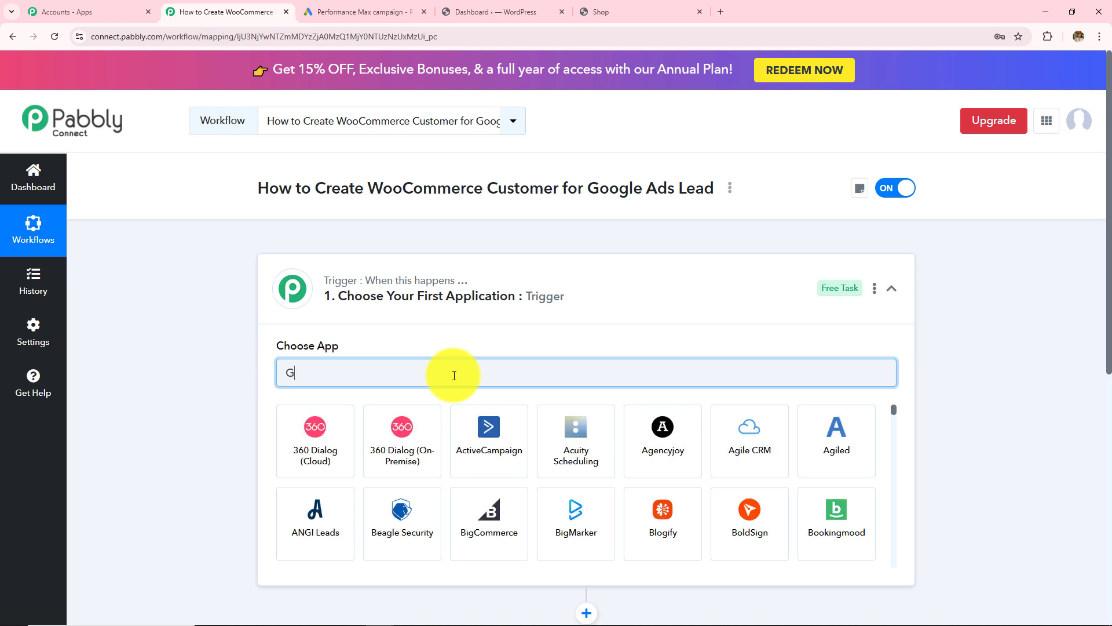
pyautogui.write('oogle')
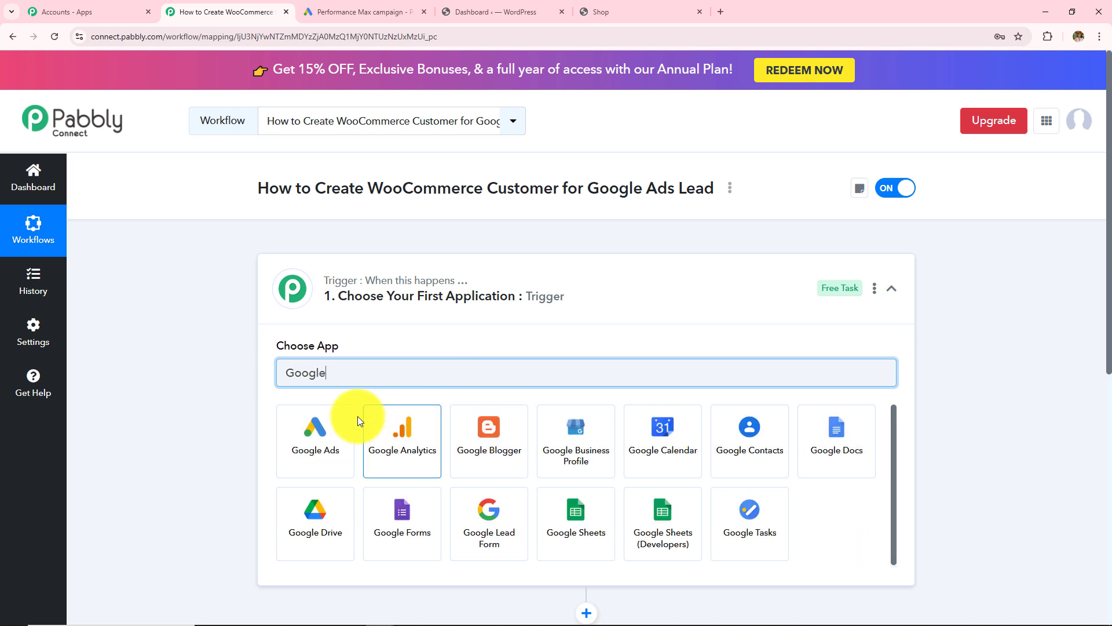
pyautogui.click(339, 429)
pyautogui.click(336, 430)
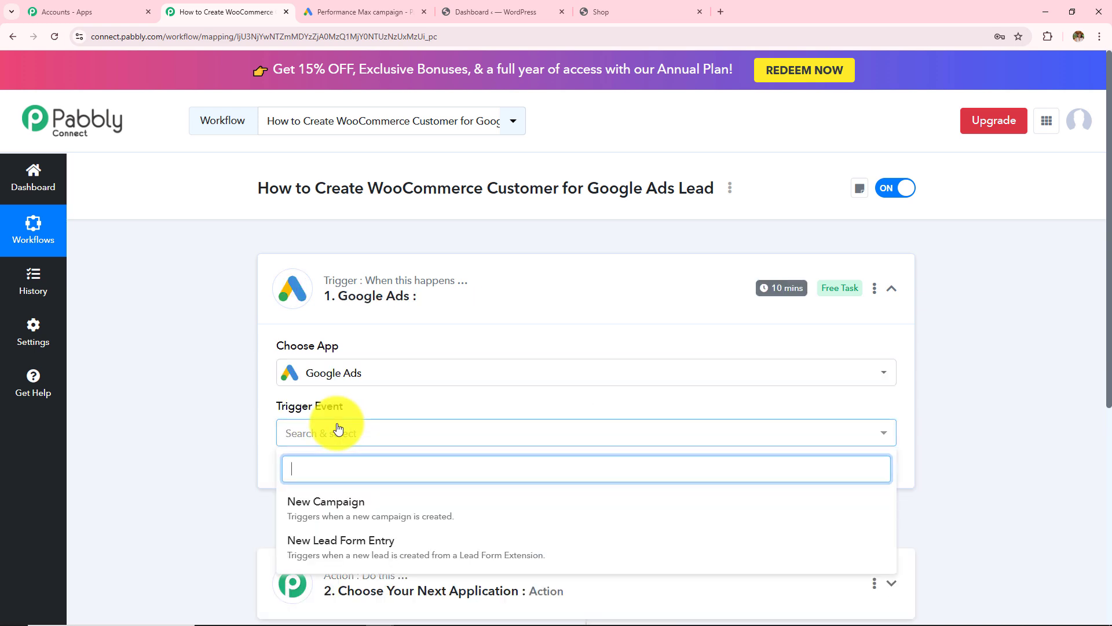
pyautogui.scroll(-3, 348, 480)
pyautogui.click(330, 385)
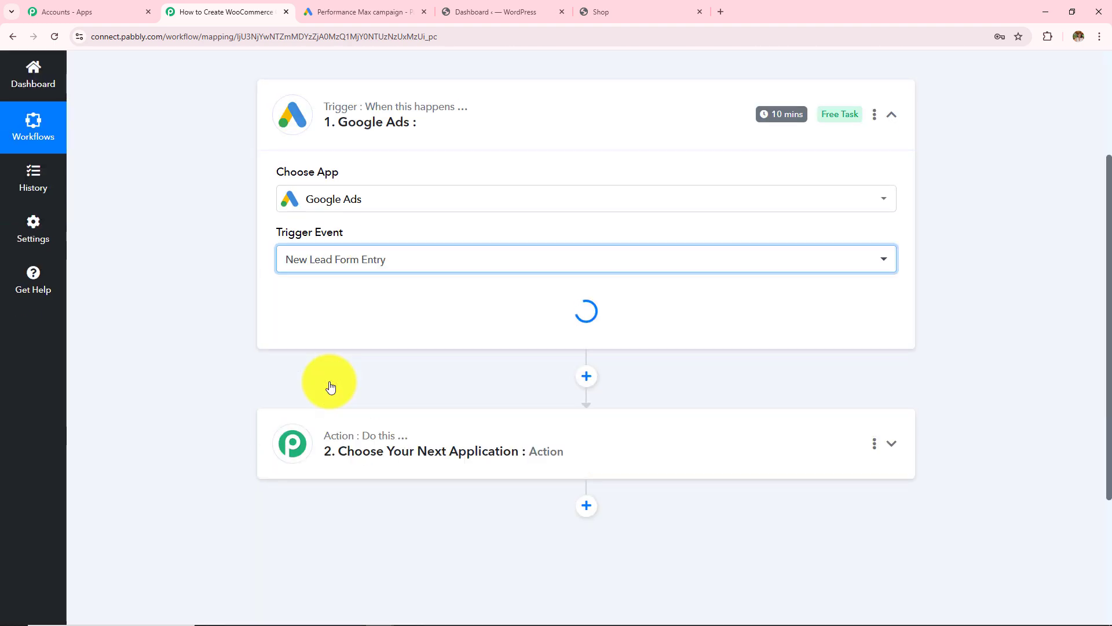
pyautogui.scroll(-3, 330, 387)
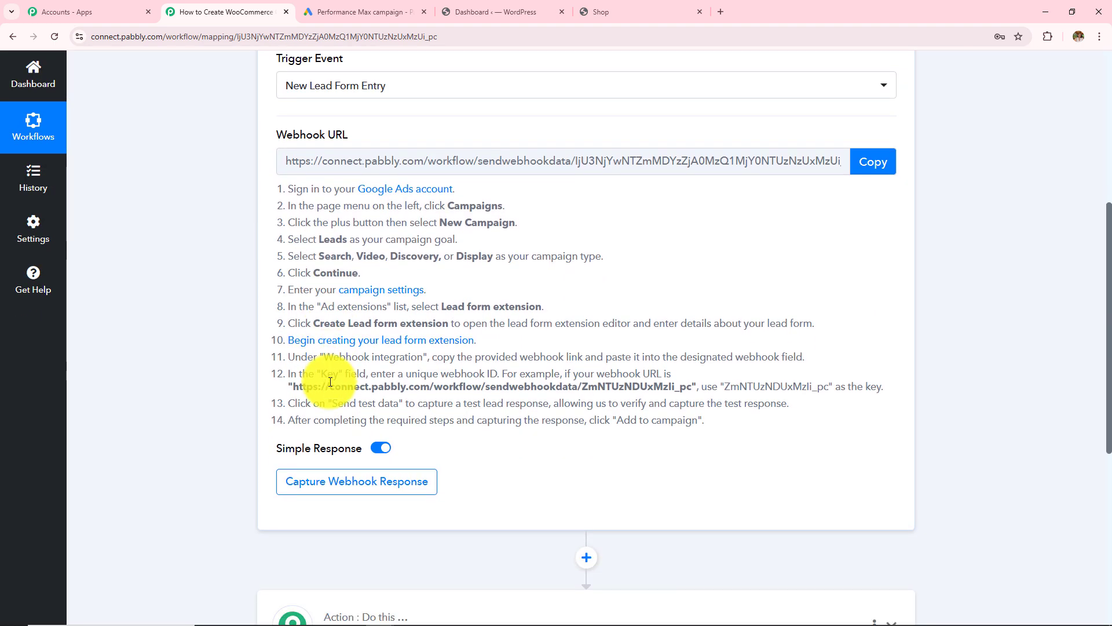
pyautogui.scroll(4, 330, 382)
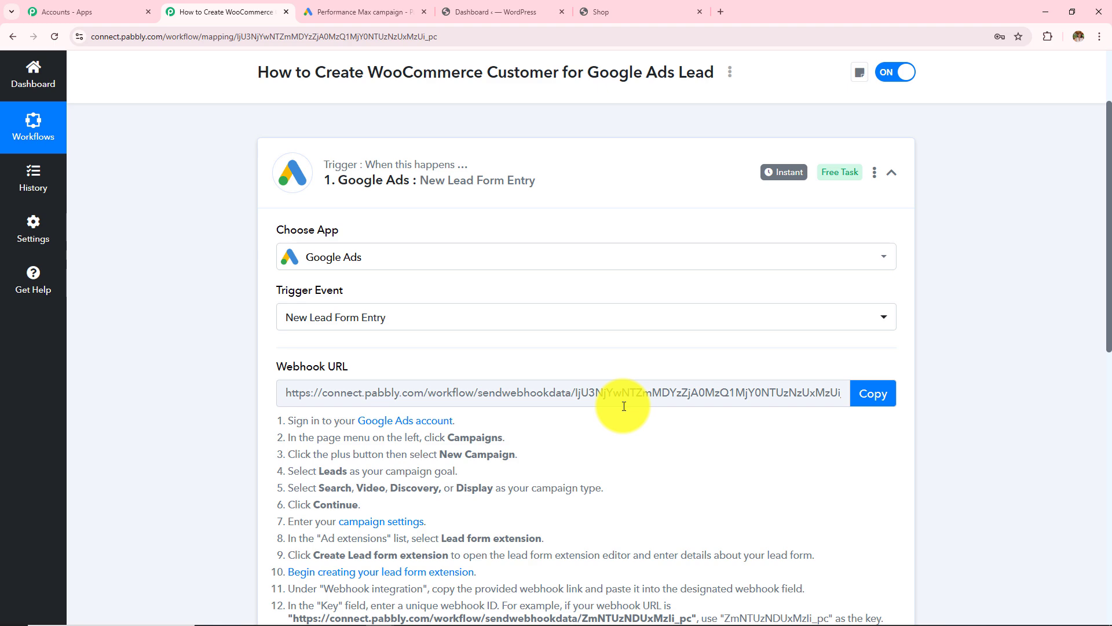
pyautogui.scroll(-4, 490, 290)
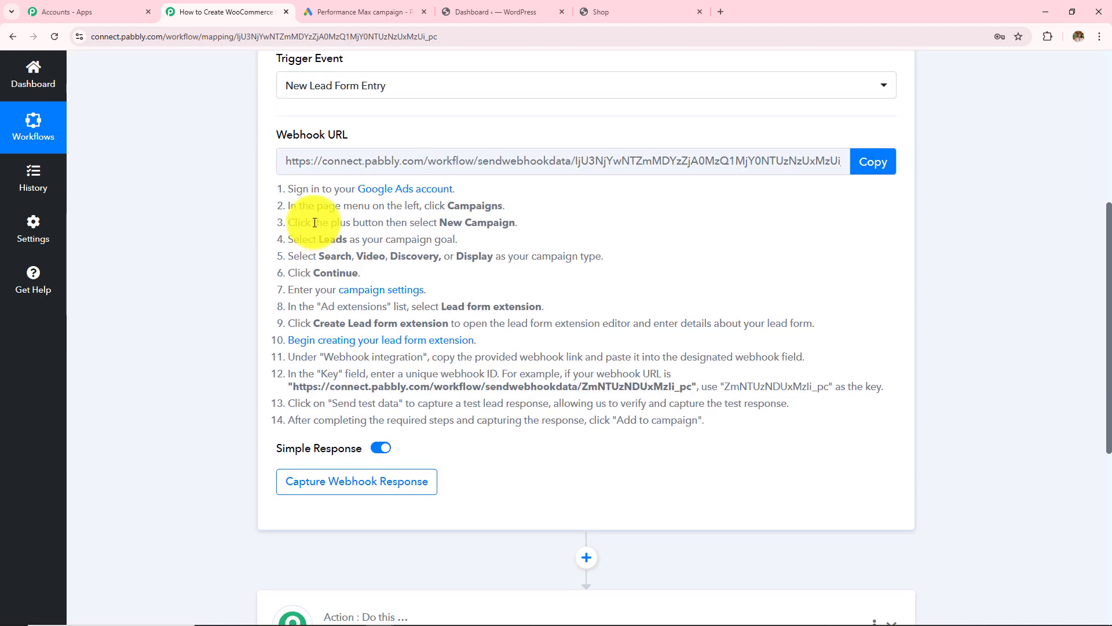
pyautogui.moveTo(275, 201); pyautogui.dragTo(777, 446)
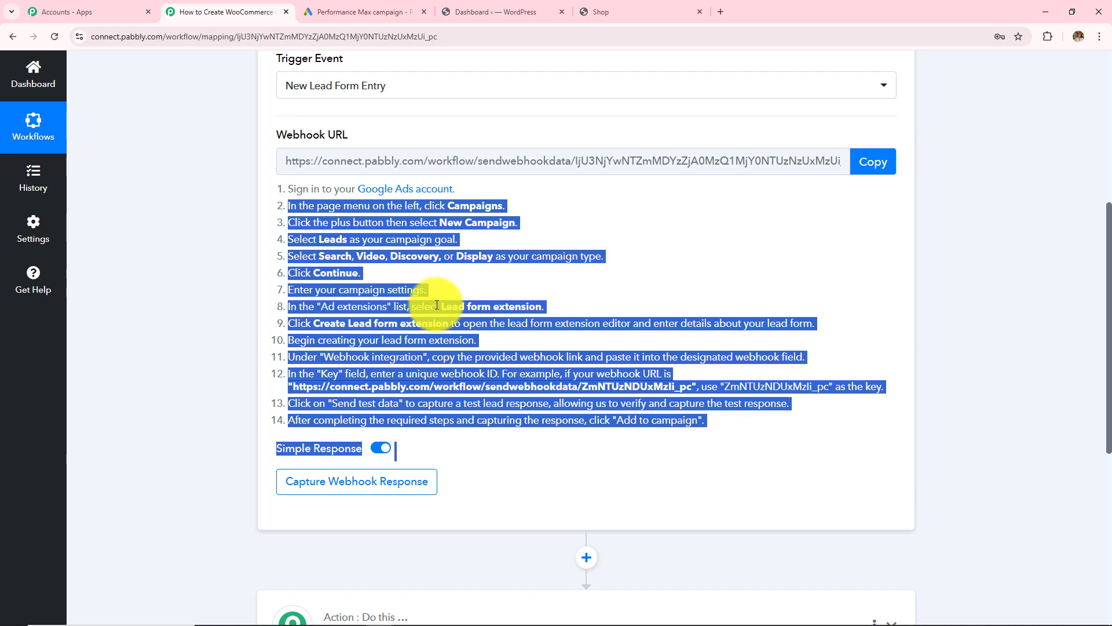
pyautogui.scroll(3, 590, 368)
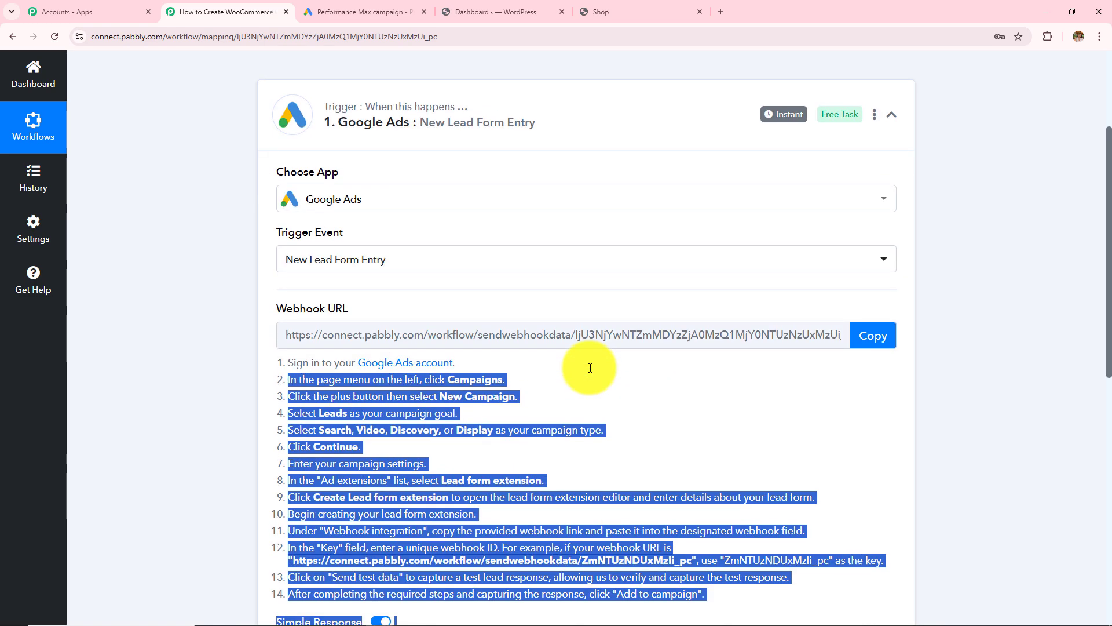
# - Have the Google Ads lead form ask for Name, Phone, Email, City, Country, Company name and State/Province
pyautogui.click(323, 12)
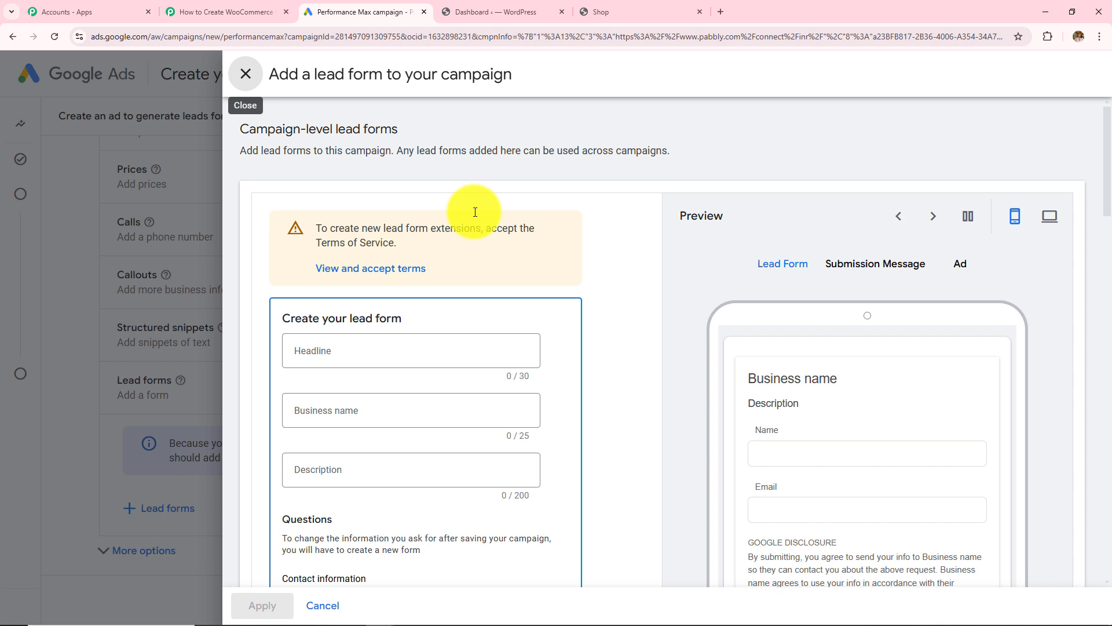
pyautogui.scroll(-4, 476, 243)
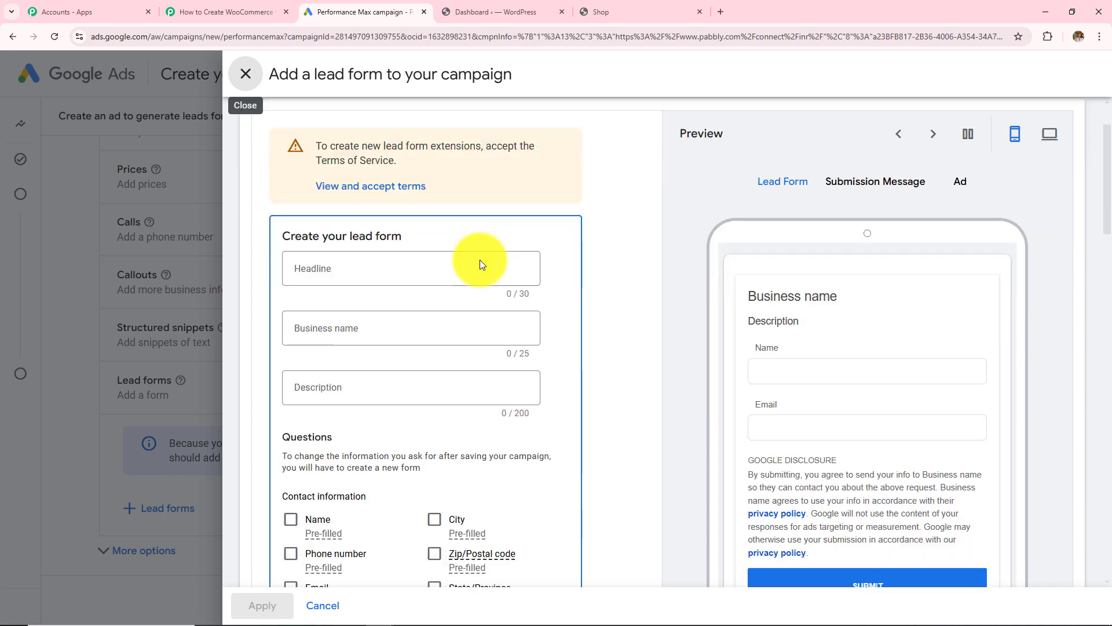
pyautogui.click(292, 368)
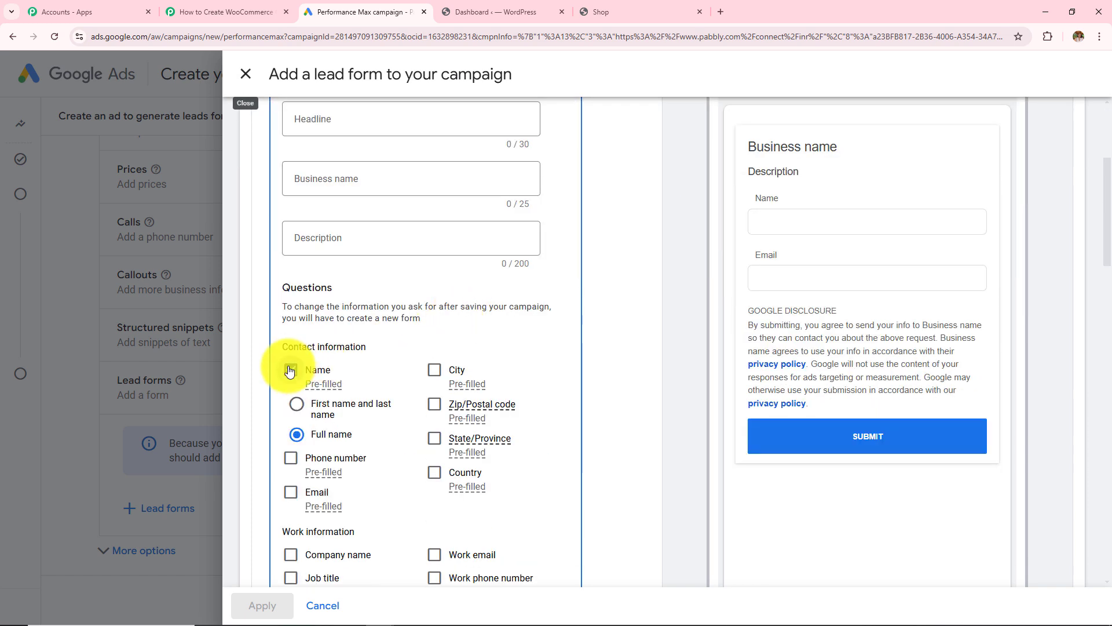
pyautogui.click(291, 458)
pyautogui.click(291, 492)
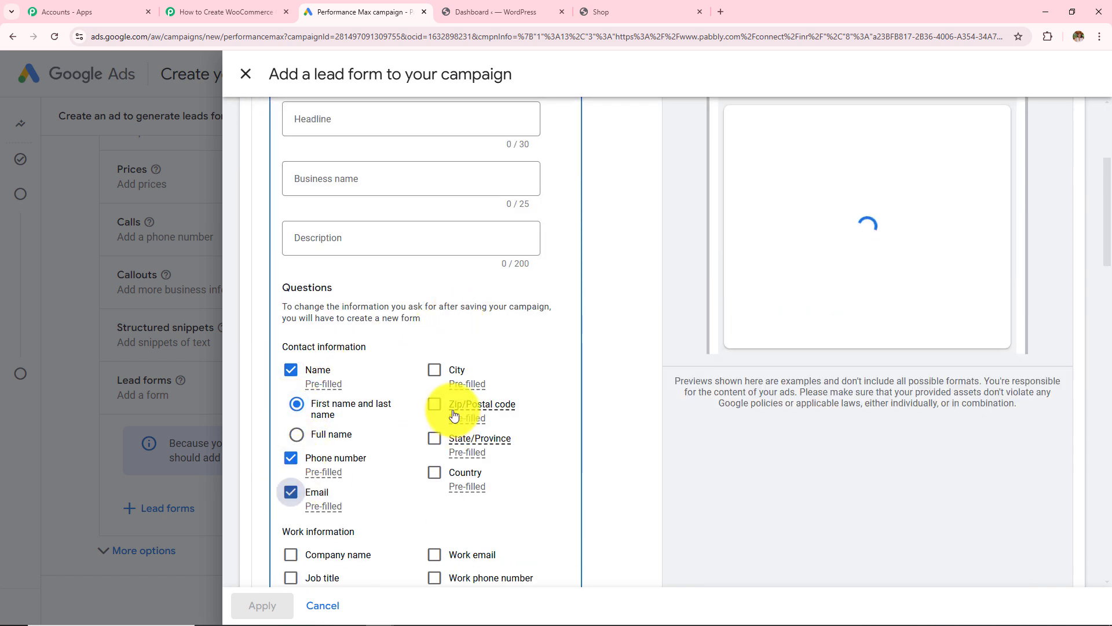
pyautogui.click(434, 370)
pyautogui.click(435, 472)
pyautogui.scroll(-3, 428, 449)
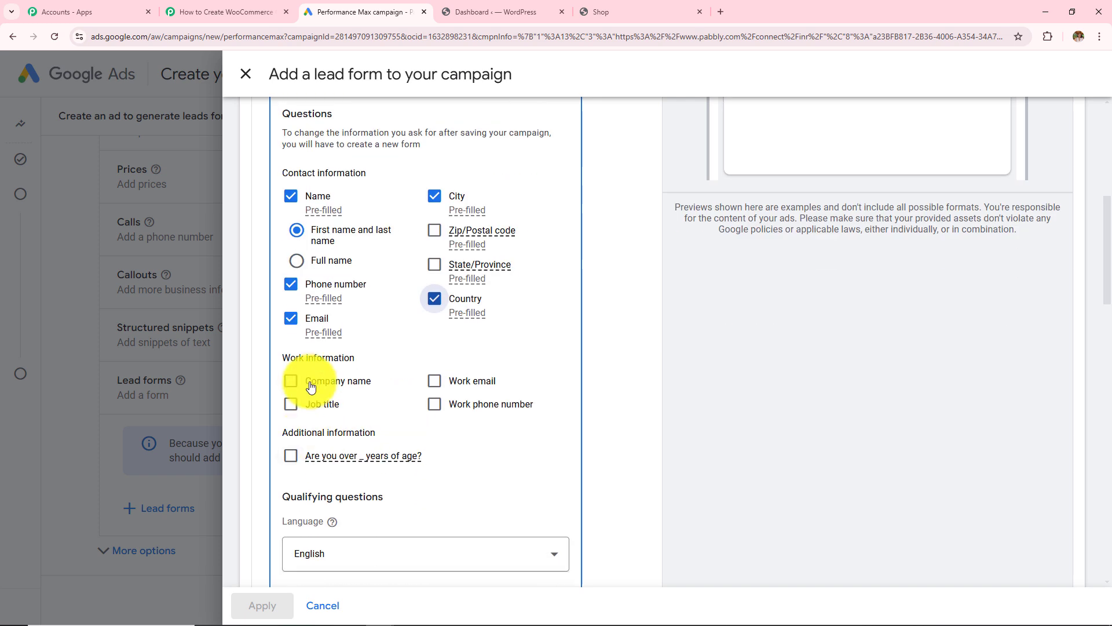
pyautogui.click(290, 380)
pyautogui.click(434, 264)
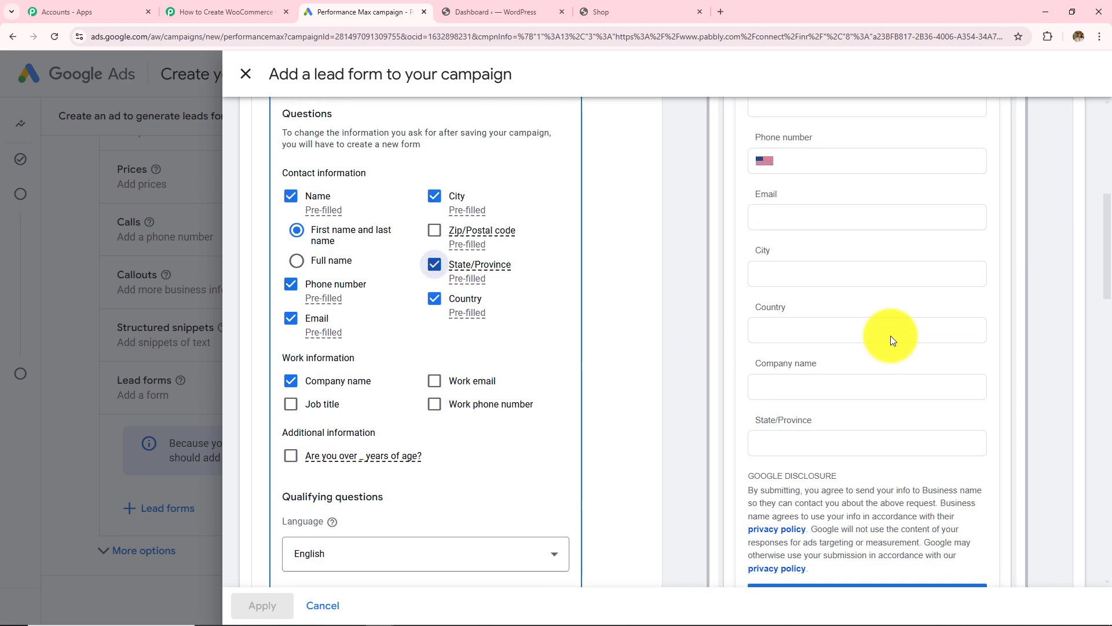
pyautogui.scroll(-7, 370, 349)
pyautogui.scroll(-15, 377, 364)
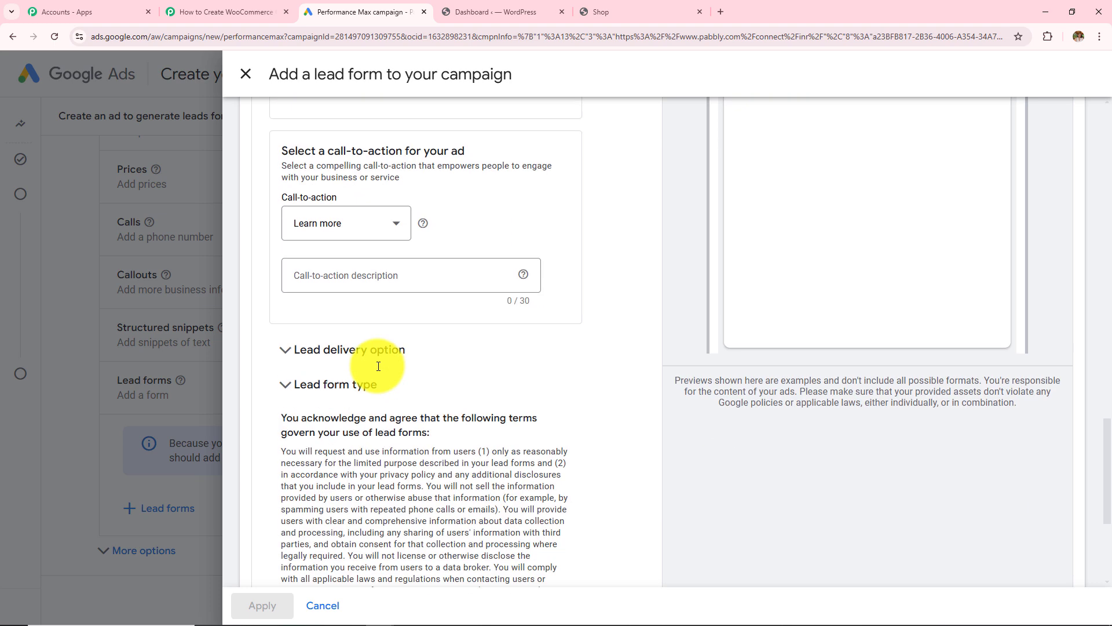
pyautogui.click(392, 248)
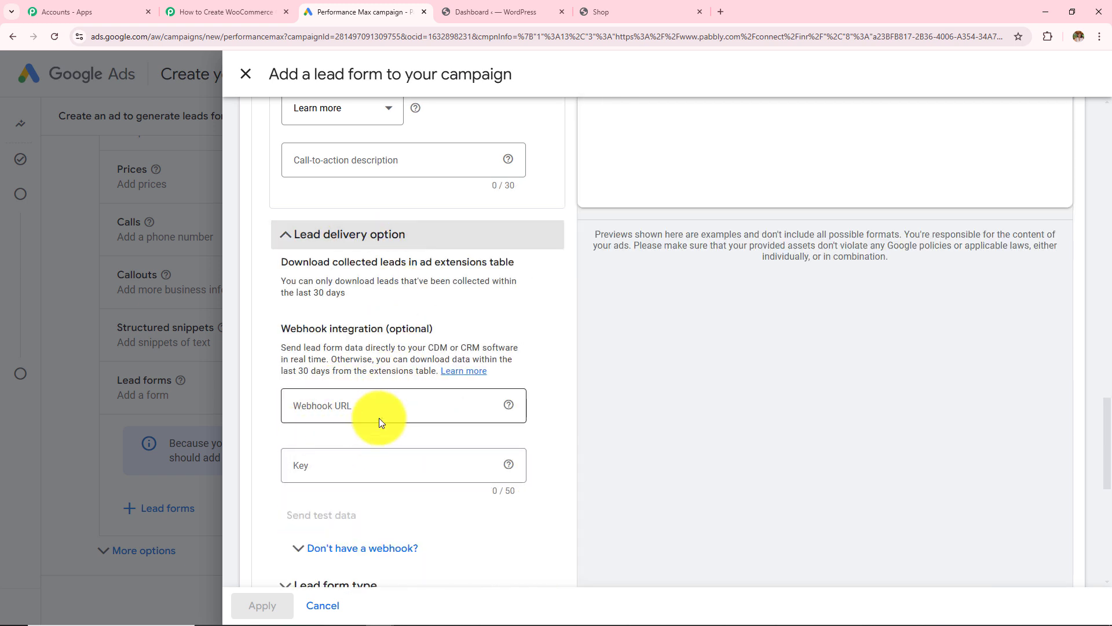
pyautogui.click(370, 415)
pyautogui.click(217, 12)
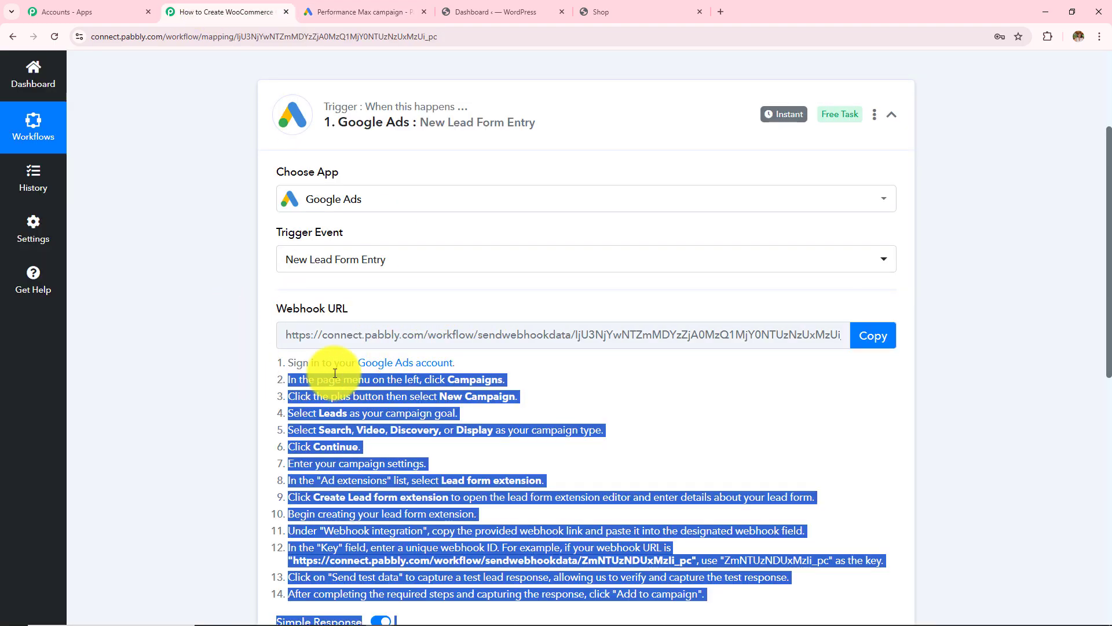
pyautogui.click(869, 335)
pyautogui.click(348, 12)
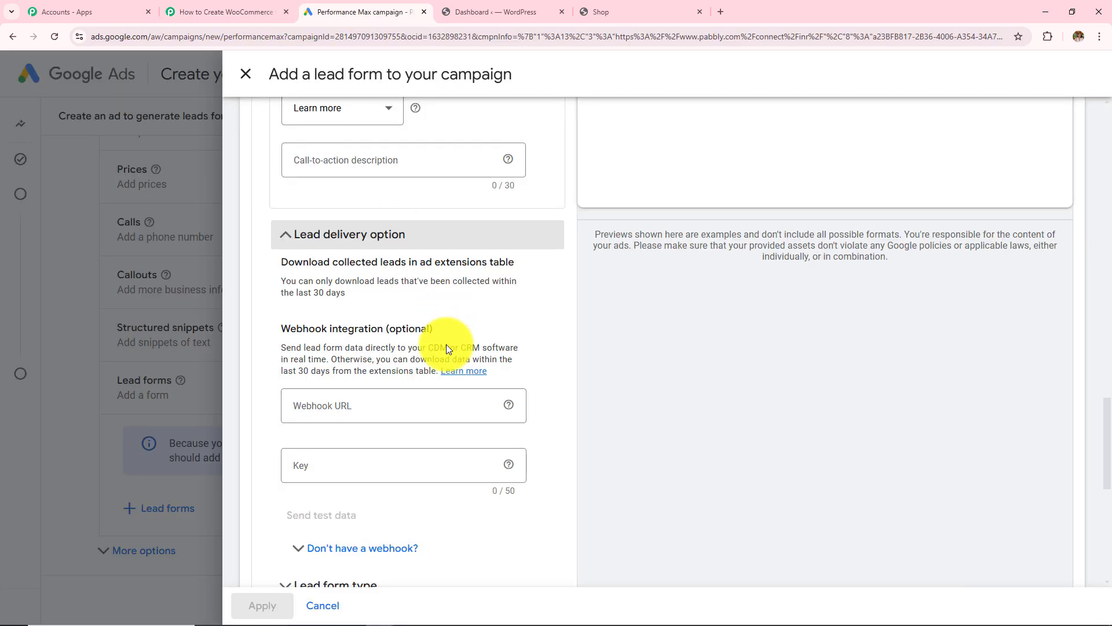
pyautogui.click(440, 405)
pyautogui.hotkey('ctrl', 'v')
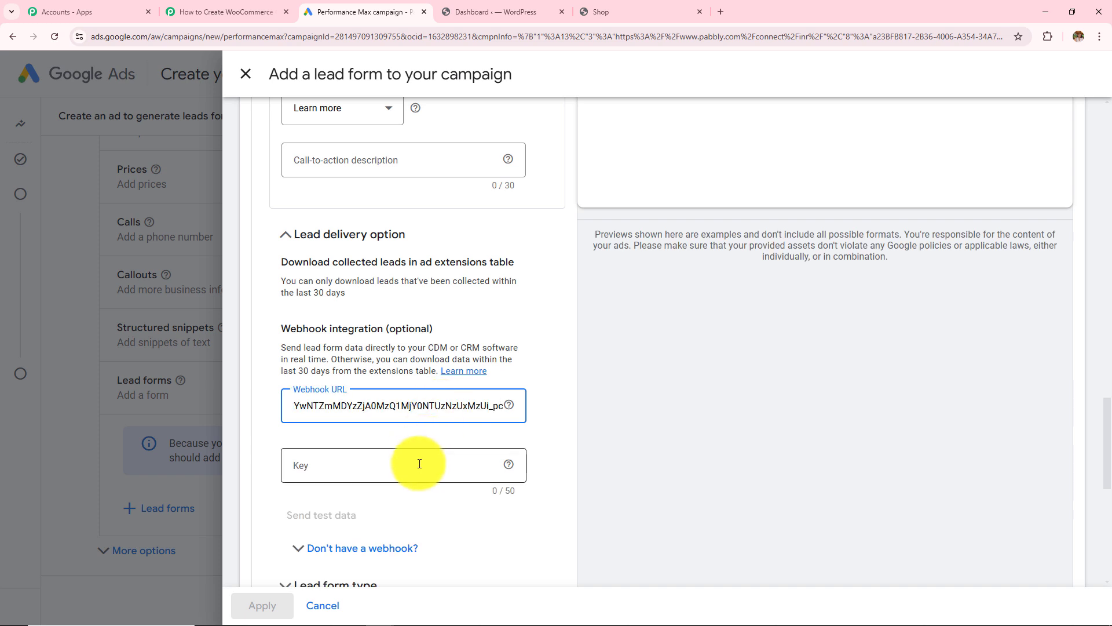
pyautogui.click(420, 464)
pyautogui.write('123')
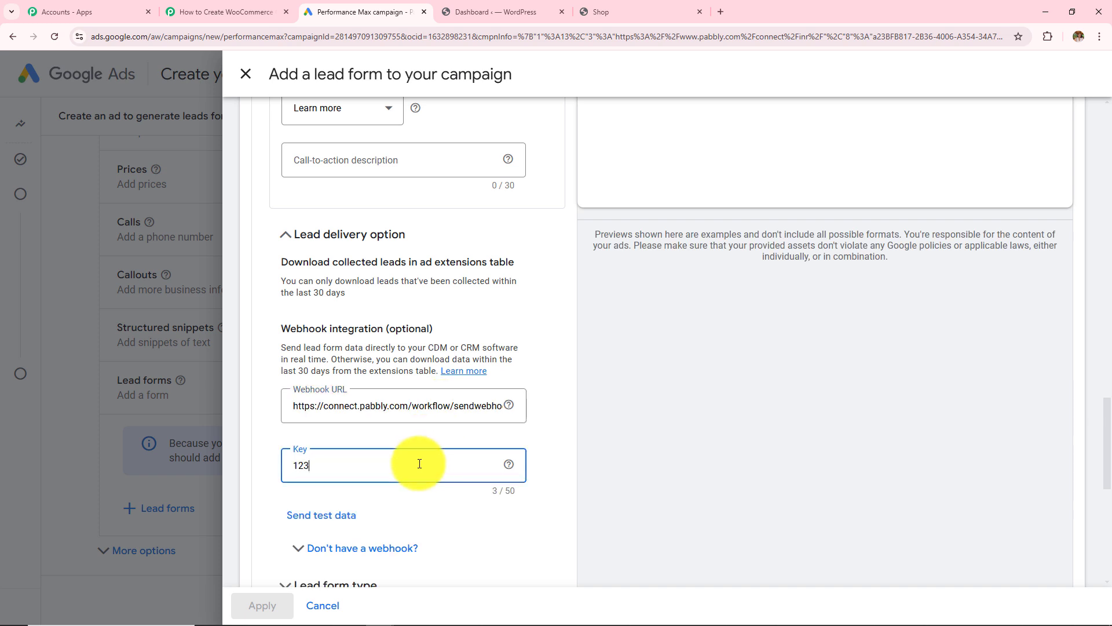
pyautogui.click(226, 12)
pyautogui.scroll(-7, 420, 244)
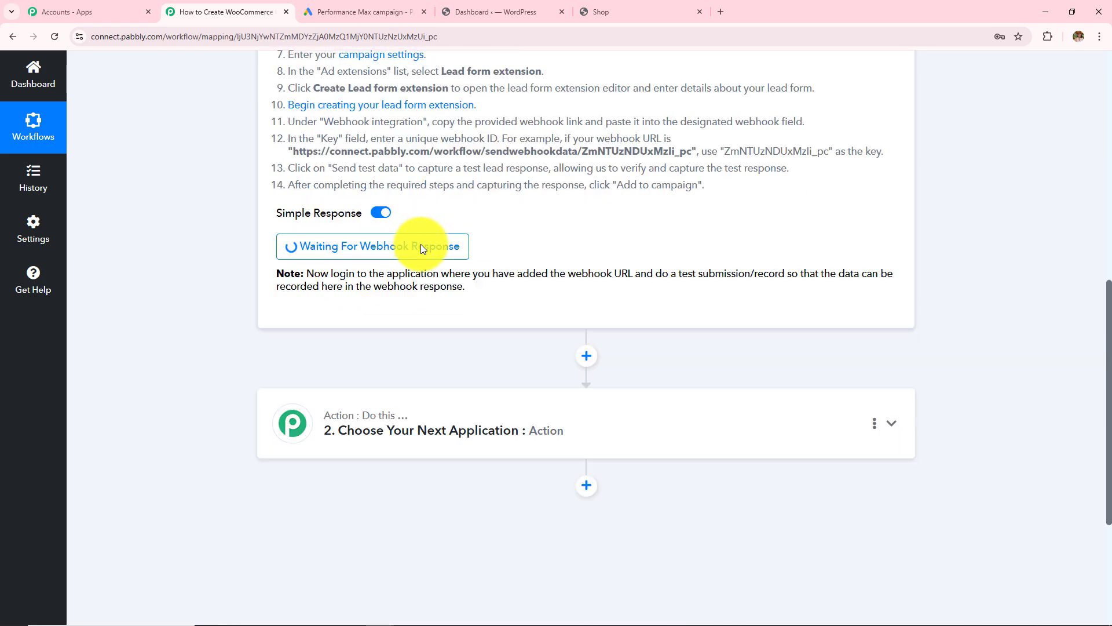
pyautogui.scroll(-1, 421, 245)
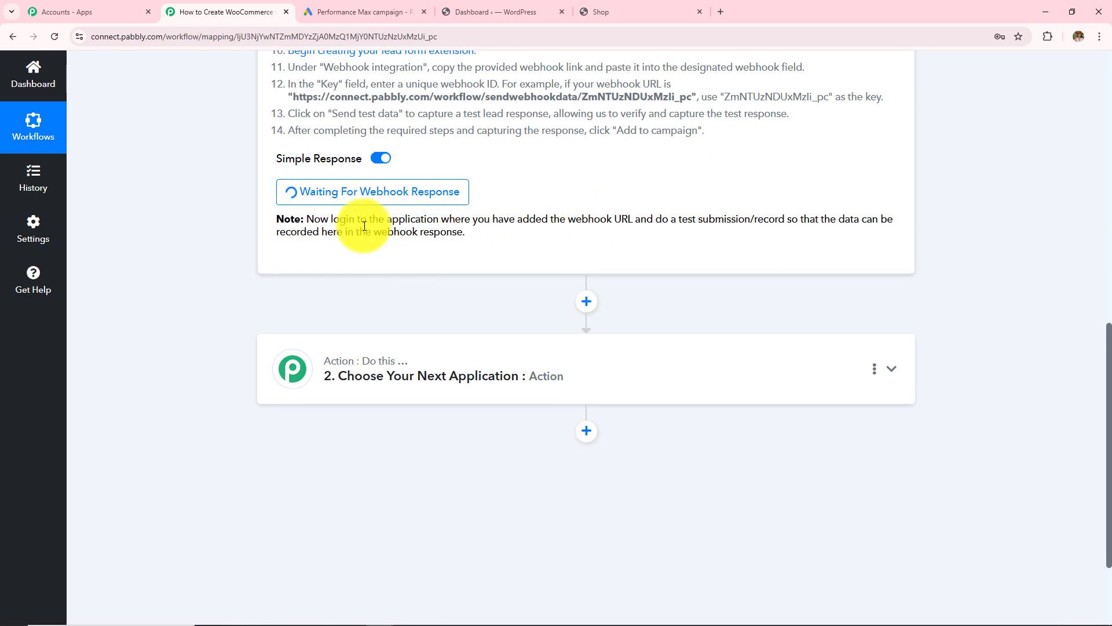
pyautogui.moveTo(304, 220); pyautogui.dragTo(506, 263)
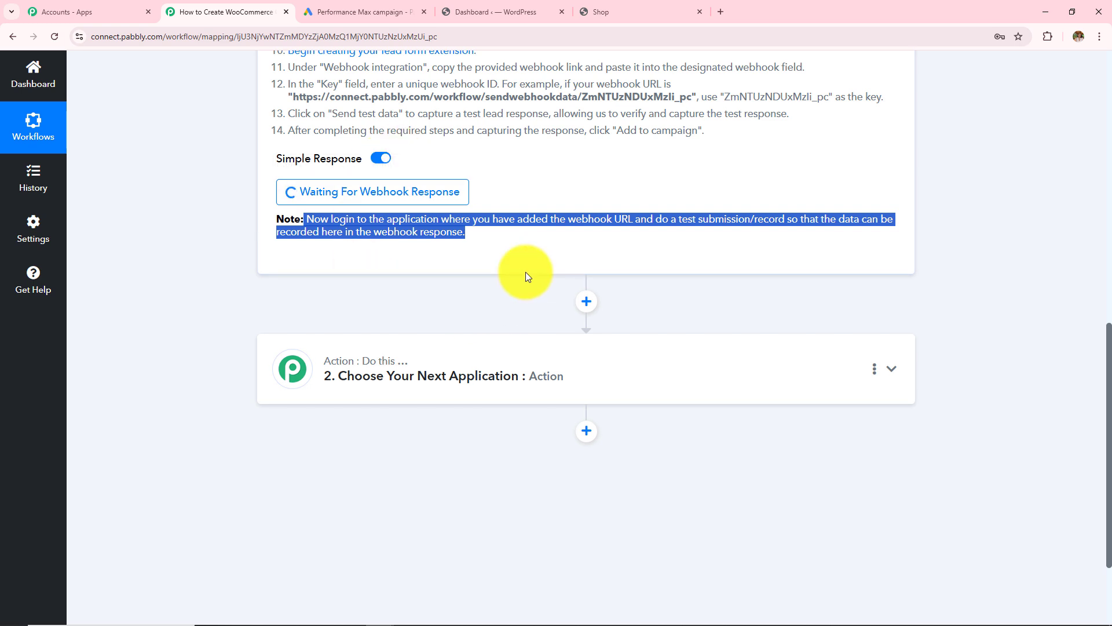
pyautogui.scroll(5, 526, 273)
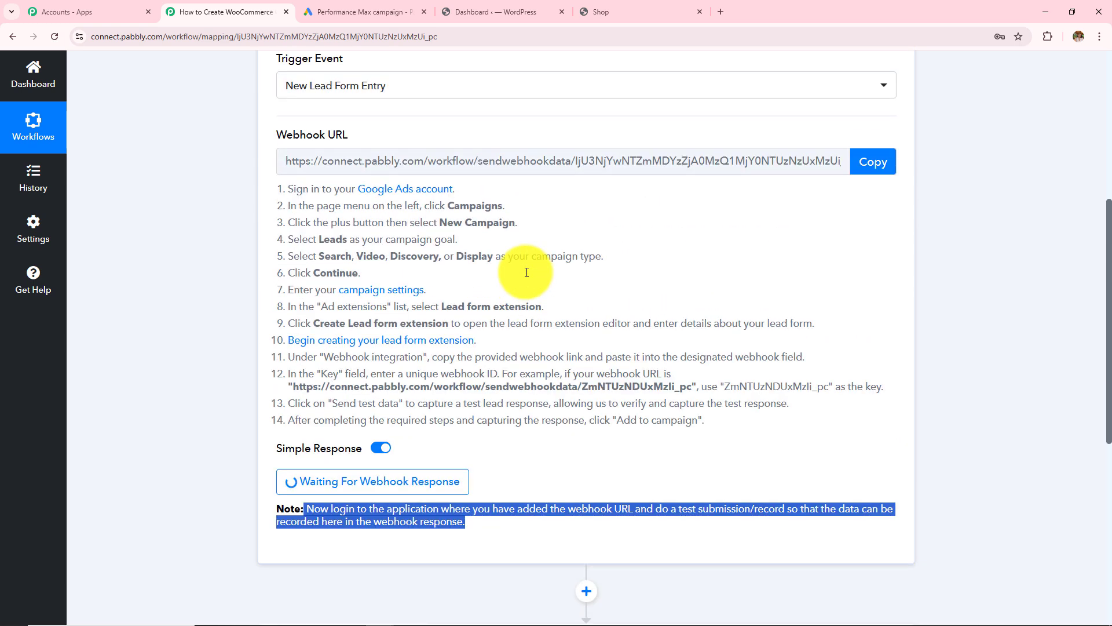
pyautogui.click(362, 12)
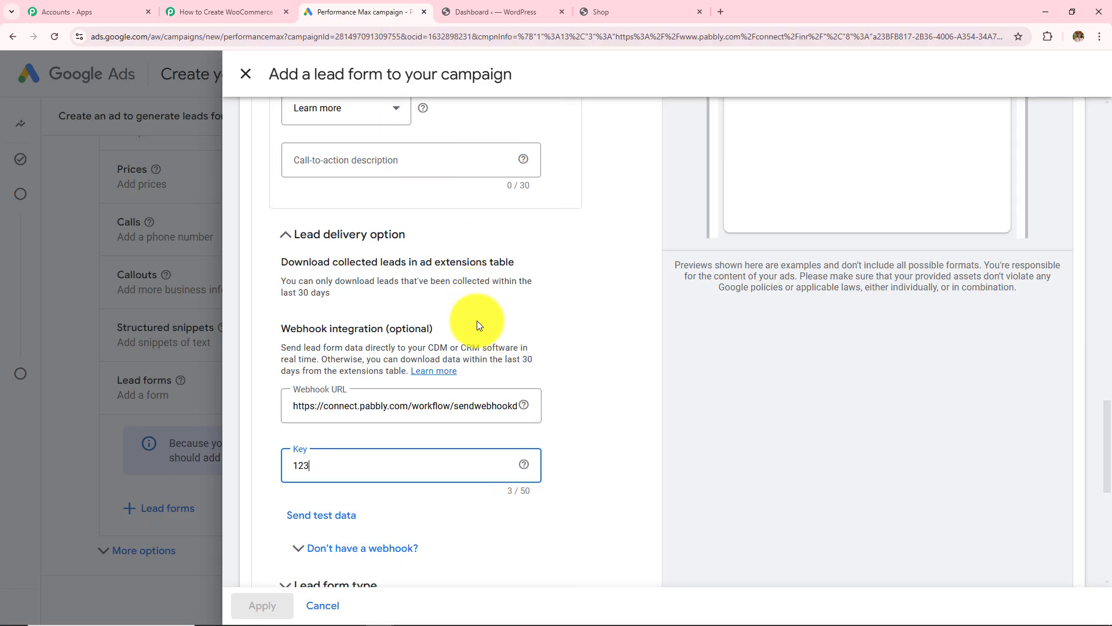
pyautogui.scroll(-2, 477, 322)
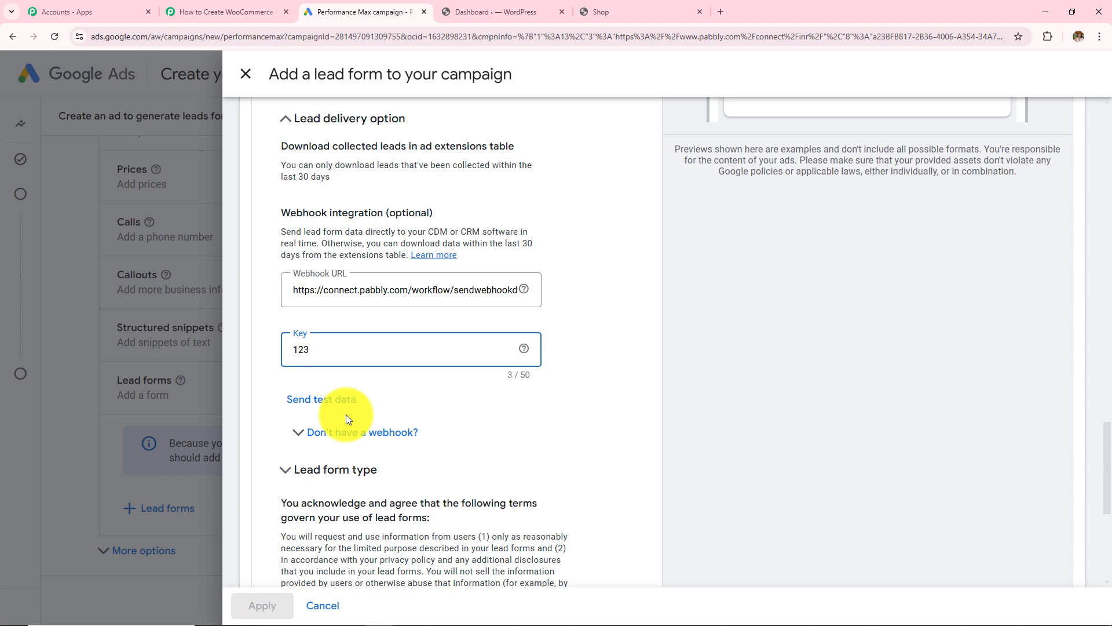
pyautogui.click(333, 399)
pyautogui.click(226, 11)
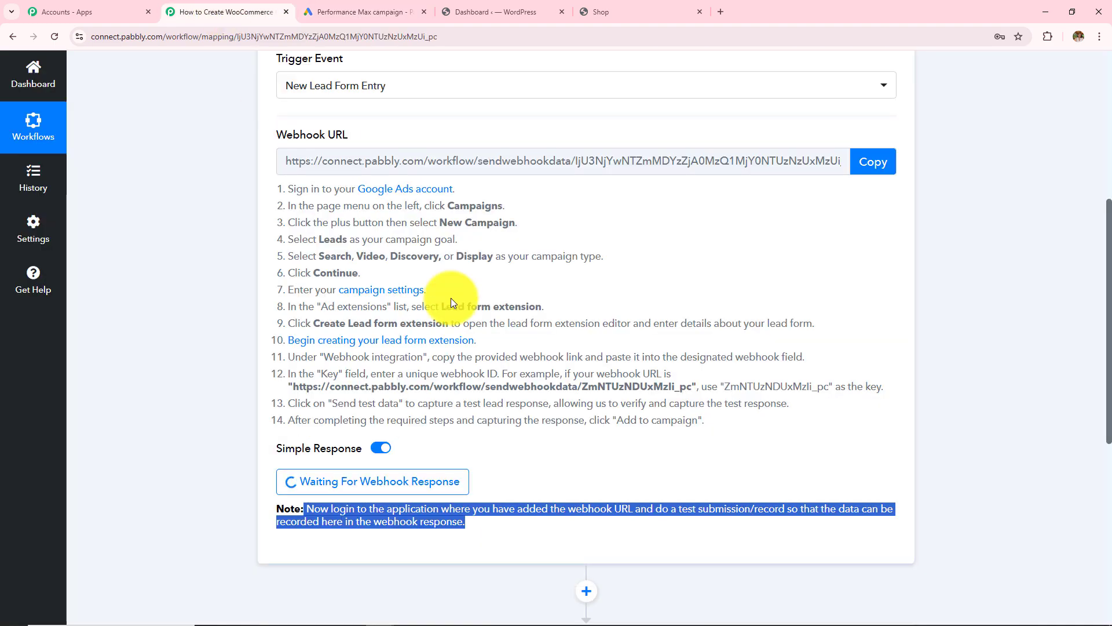
pyautogui.scroll(-4, 450, 298)
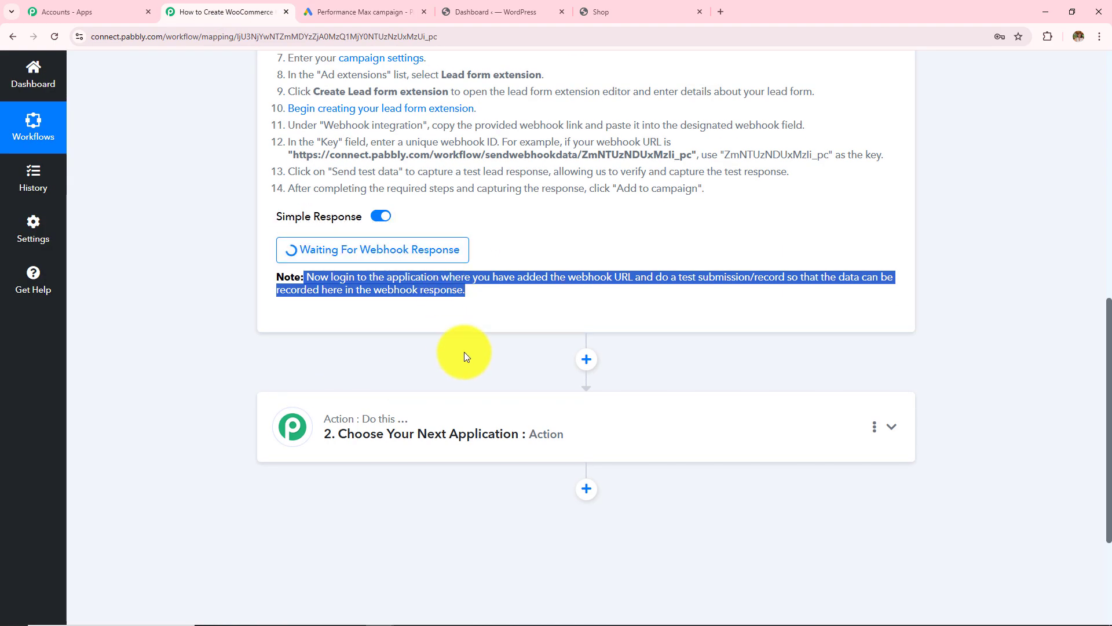
pyautogui.scroll(3, 466, 356)
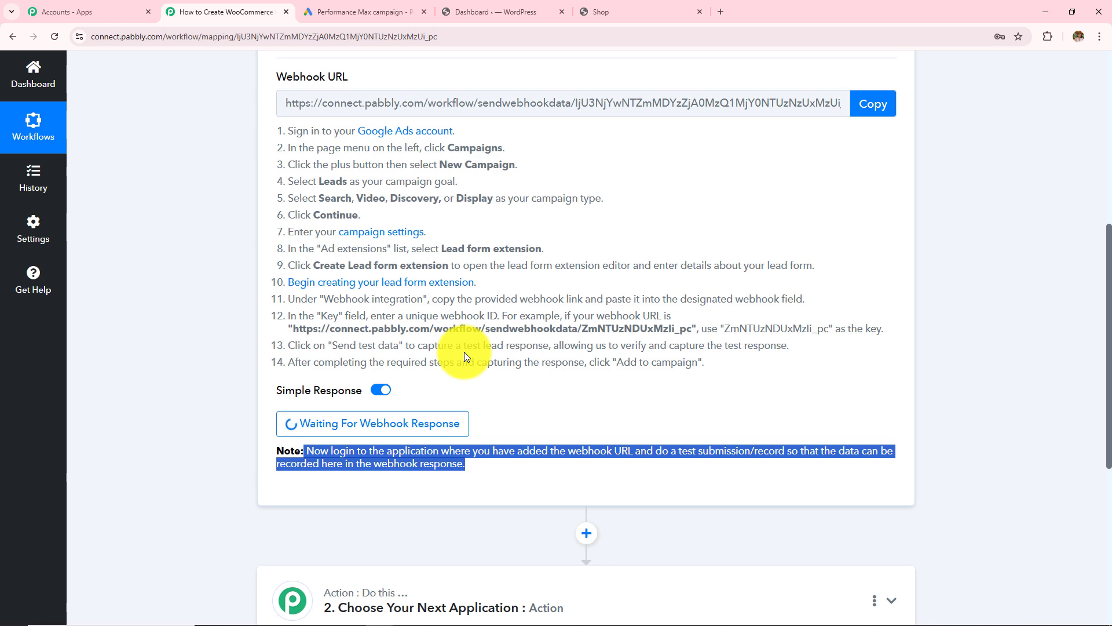
pyautogui.scroll(3, 464, 352)
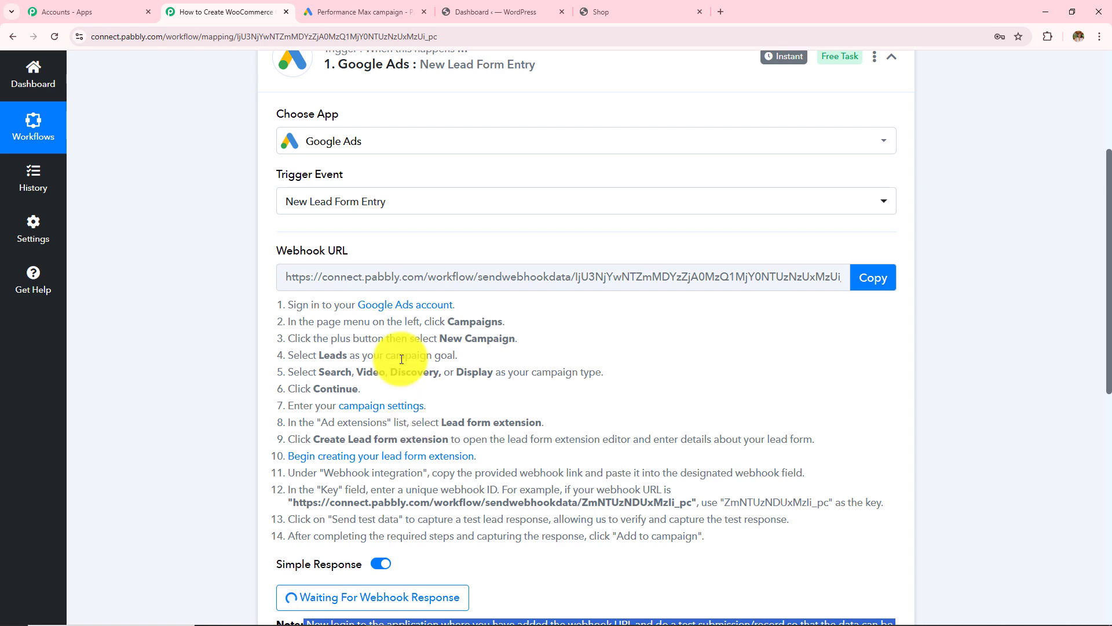
pyautogui.scroll(4, 443, 373)
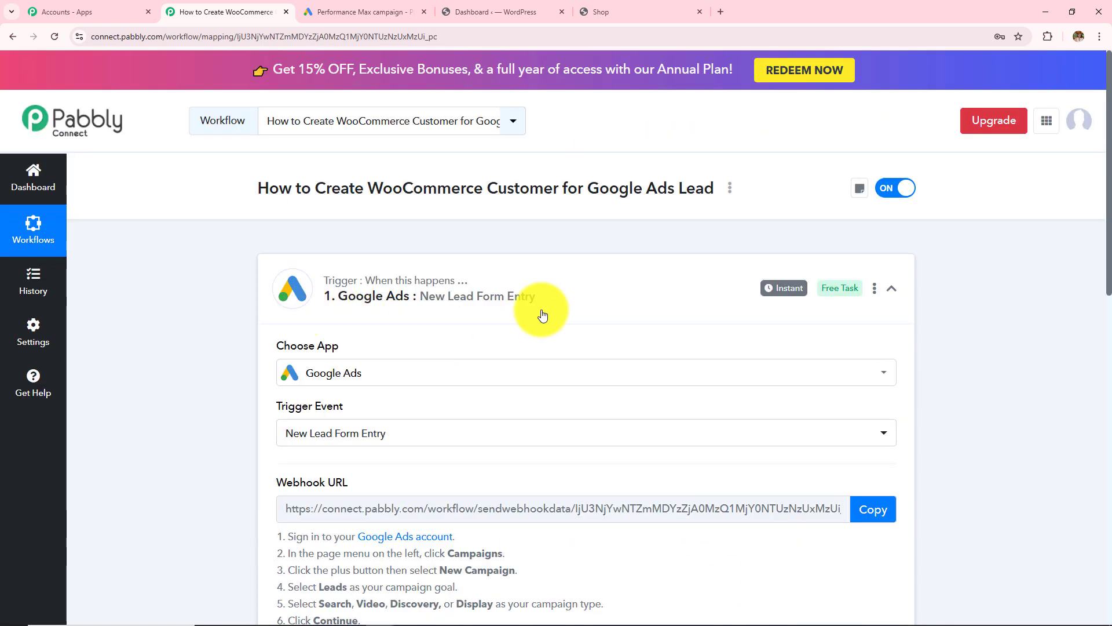
pyautogui.scroll(-6, 593, 405)
pyautogui.scroll(-4, 584, 421)
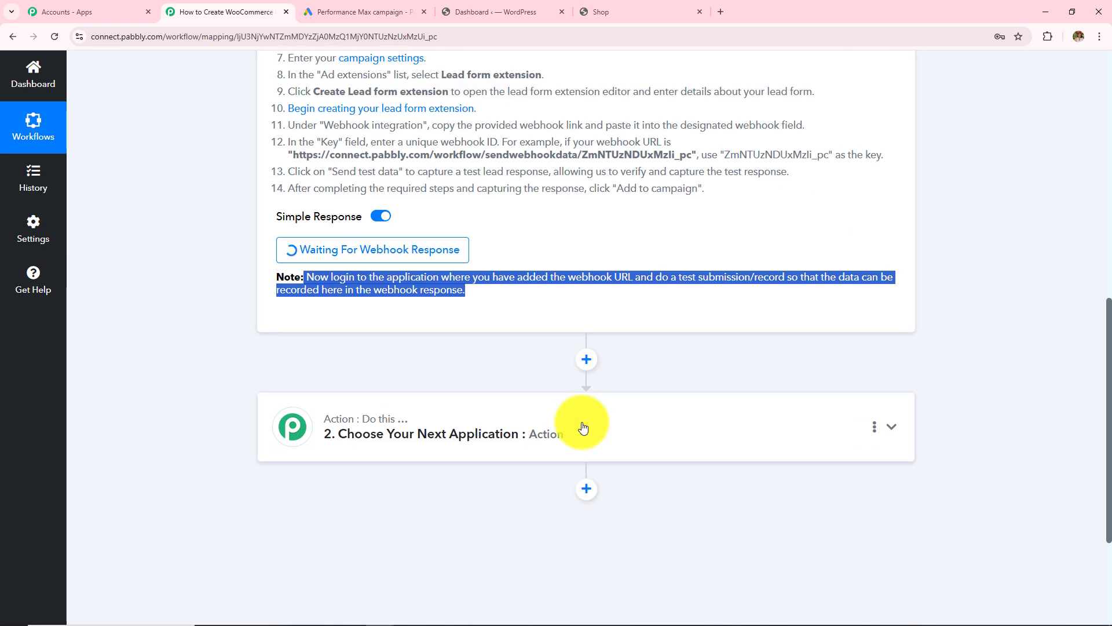
# - Send test data from the Google Ads webhook integration and confirm the 'Test data sent.' notice
pyautogui.click(323, 13)
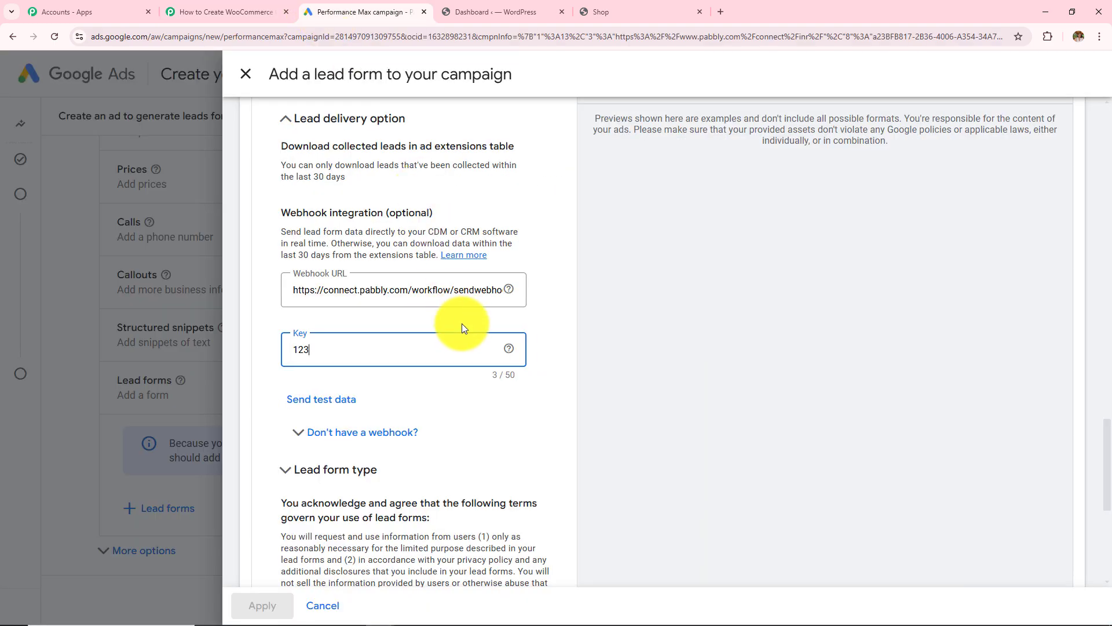
pyautogui.scroll(-2, 461, 326)
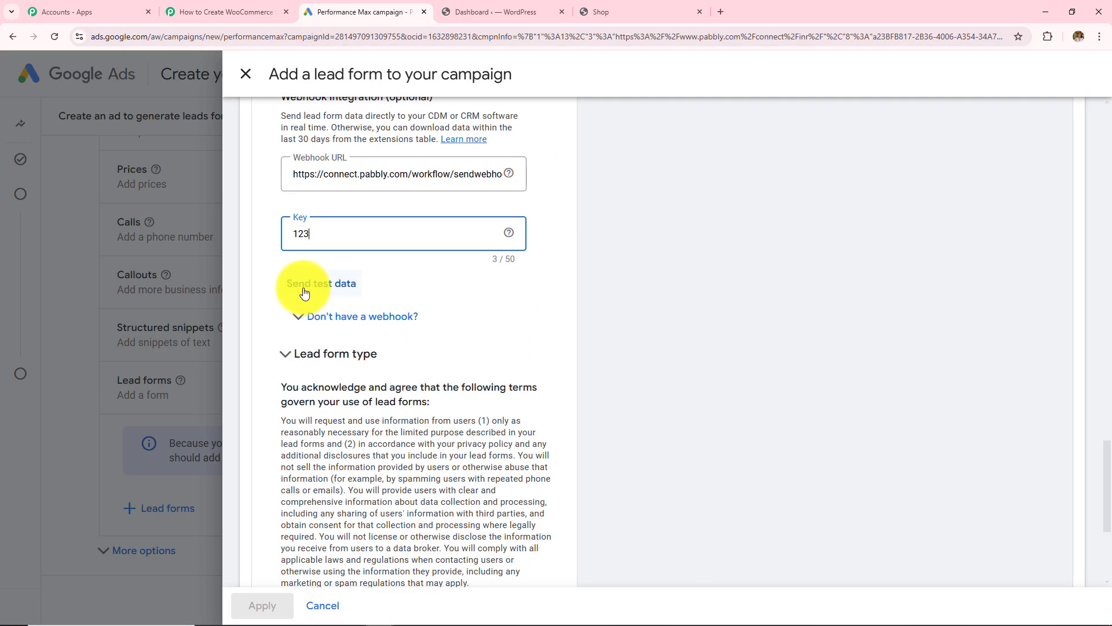
pyautogui.click(305, 286)
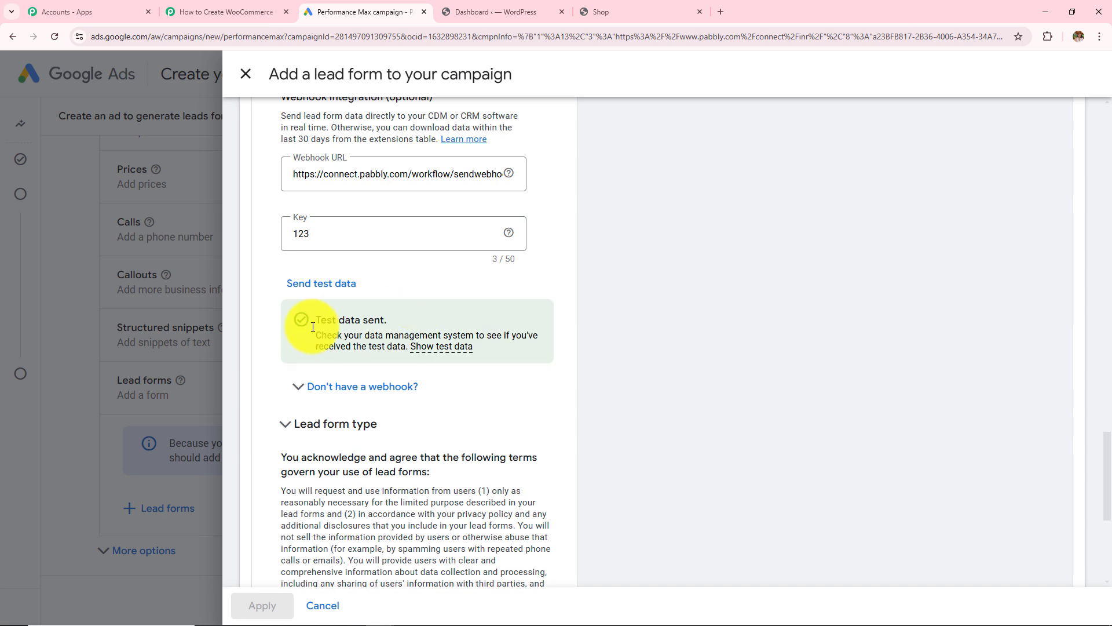
pyautogui.moveTo(318, 318); pyautogui.dragTo(443, 320)
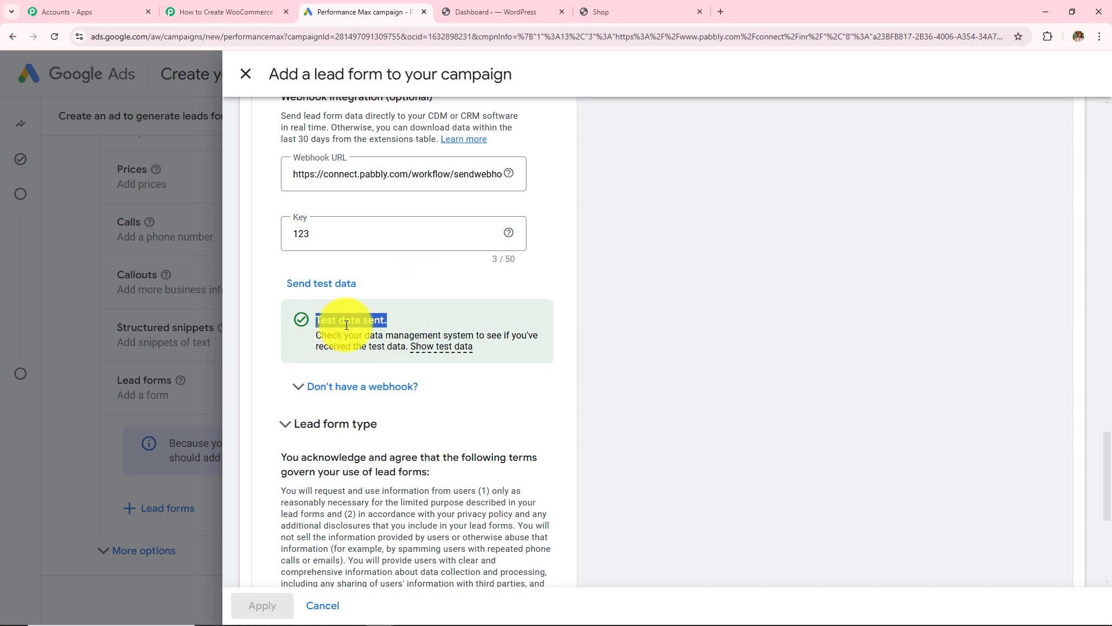
pyautogui.click(214, 12)
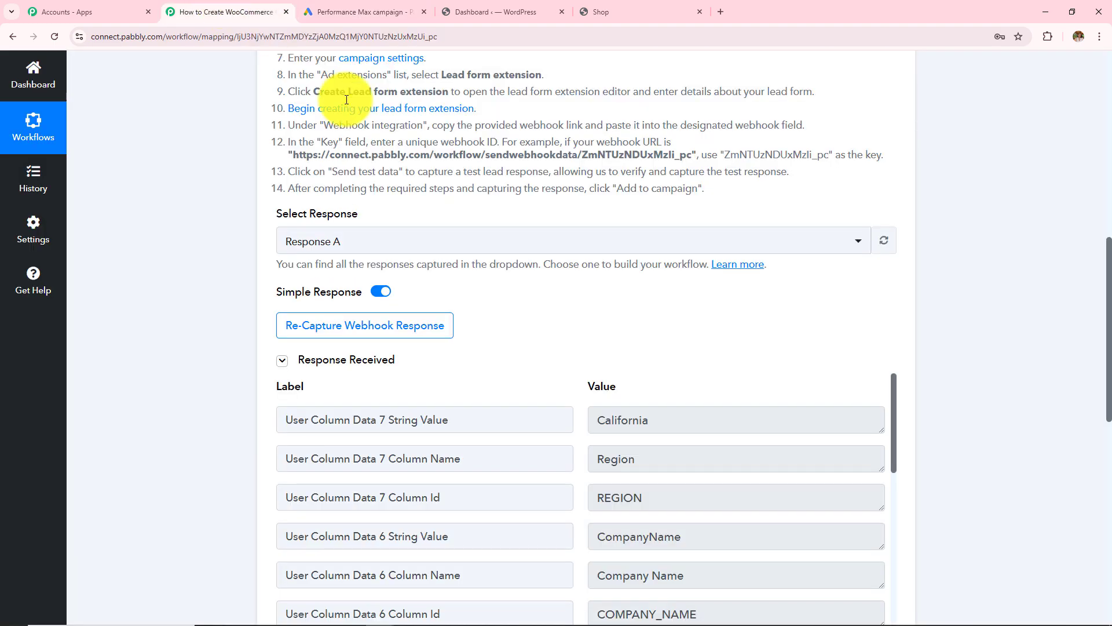
pyautogui.scroll(-4, 540, 322)
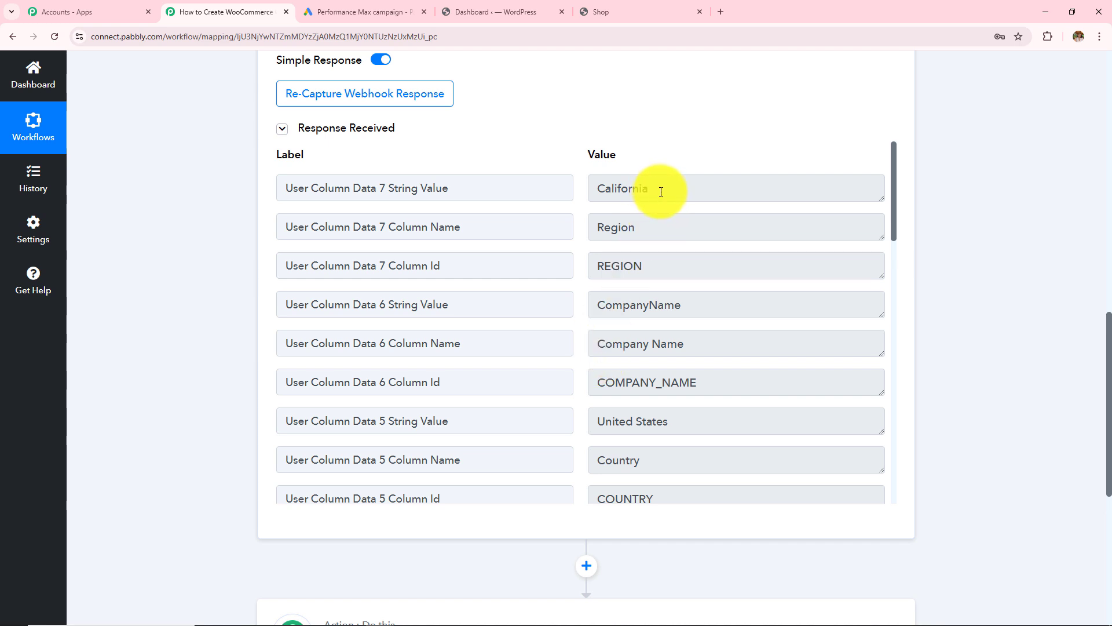
pyautogui.moveTo(661, 192); pyautogui.dragTo(571, 191)
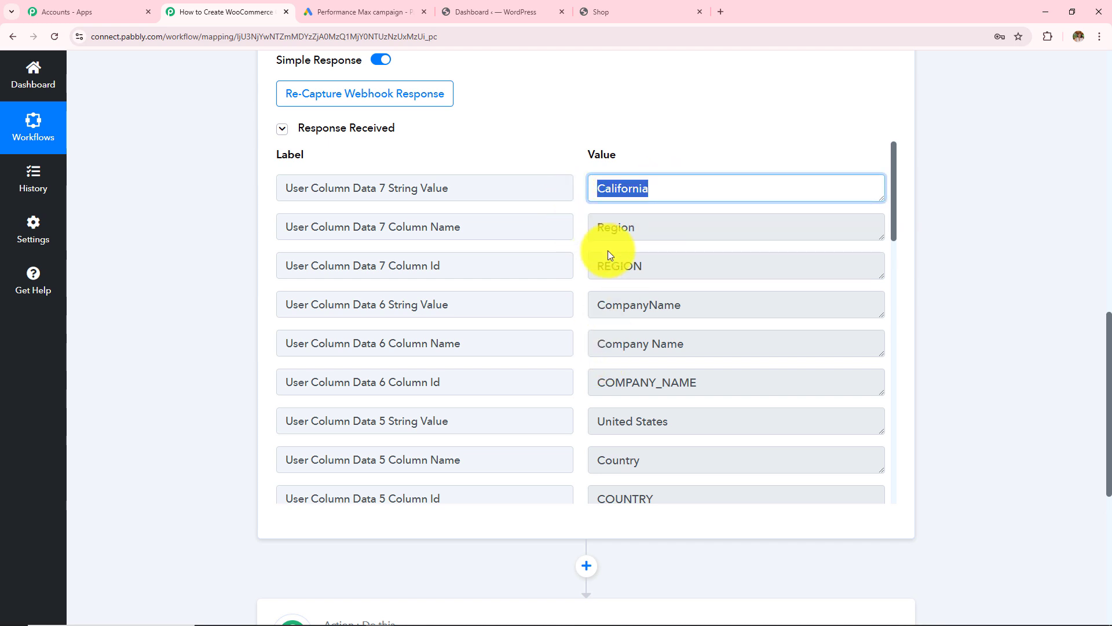
pyautogui.moveTo(684, 305); pyautogui.dragTo(359, 310)
pyautogui.scroll(-2, 696, 300)
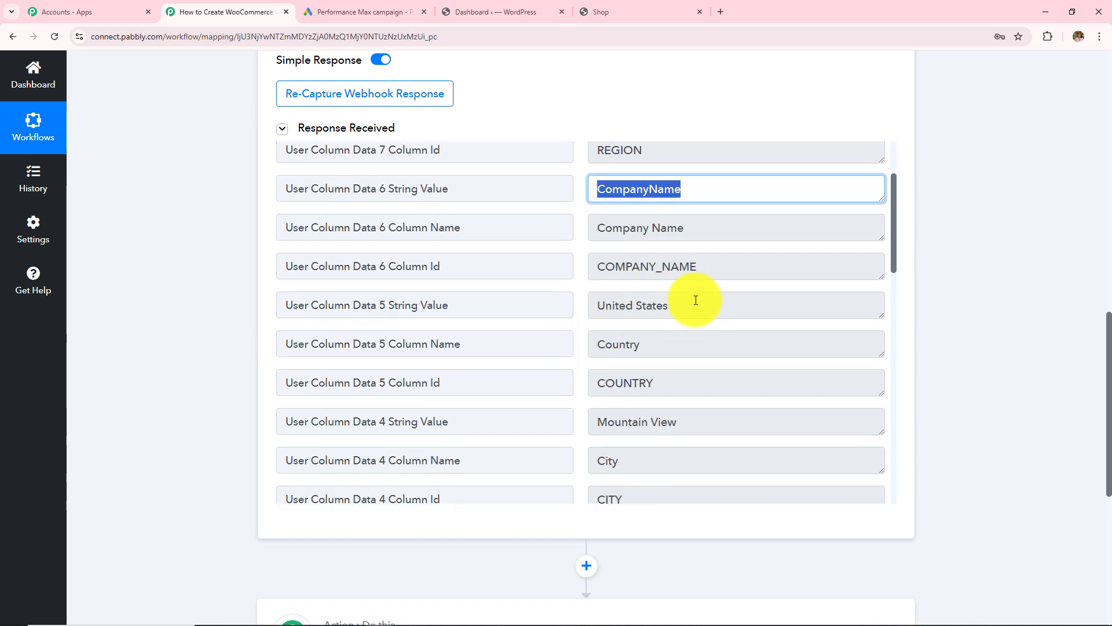
pyautogui.tripleClick(695, 302)
pyautogui.scroll(-2, 840, 379)
pyautogui.moveTo(697, 303); pyautogui.dragTo(340, 340)
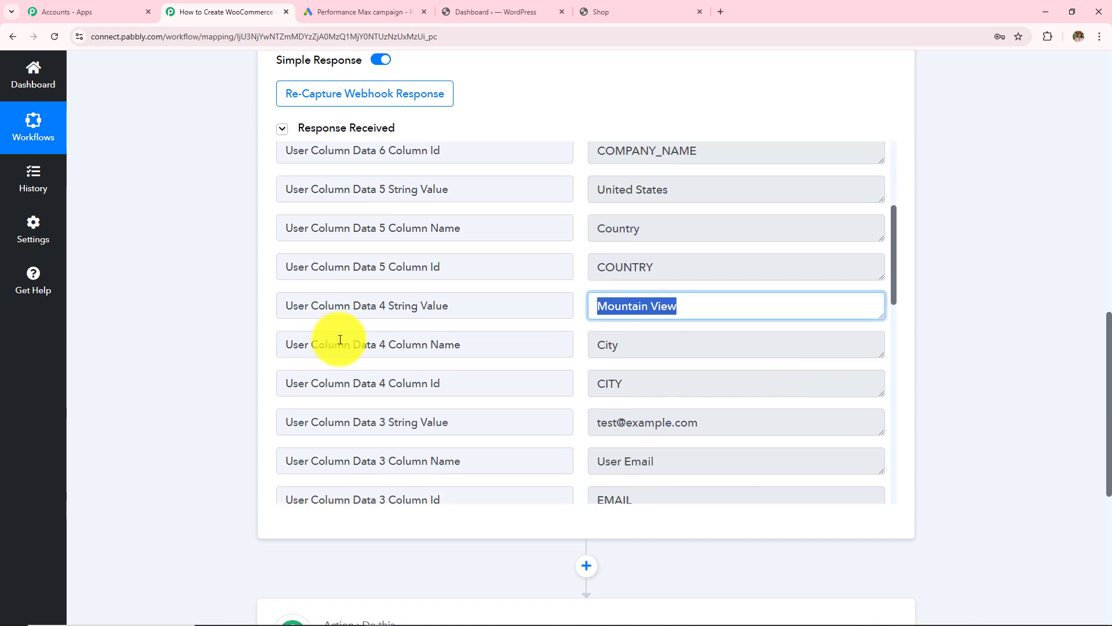
pyautogui.scroll(-3, 712, 371)
pyautogui.tripleClick(712, 308)
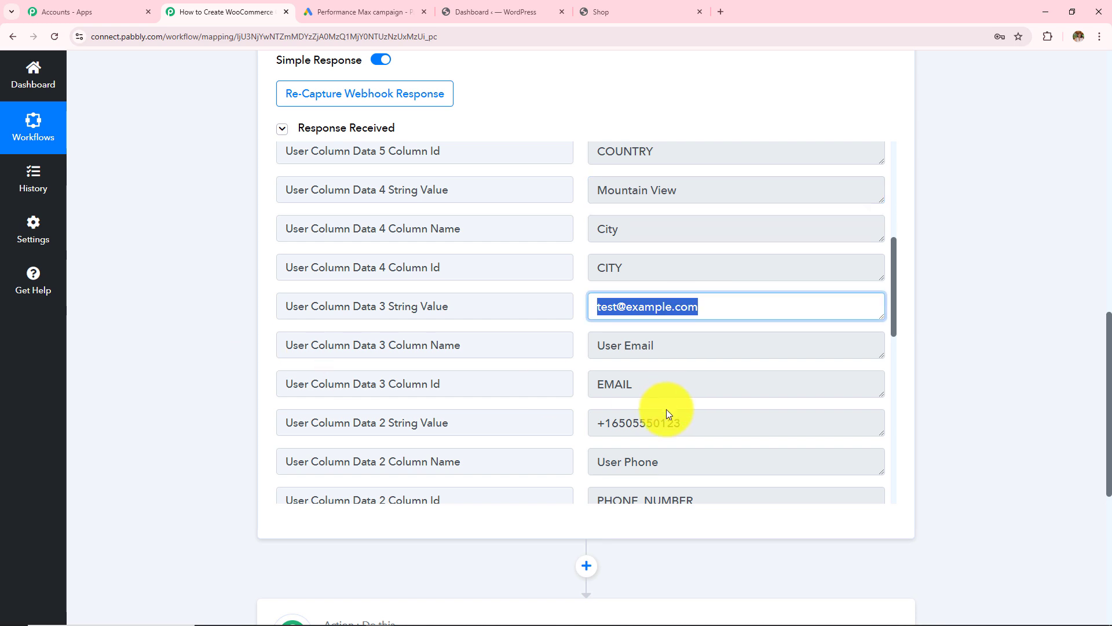
pyautogui.scroll(-1, 666, 409)
pyautogui.moveTo(719, 363); pyautogui.dragTo(404, 382)
pyautogui.scroll(-3, 735, 381)
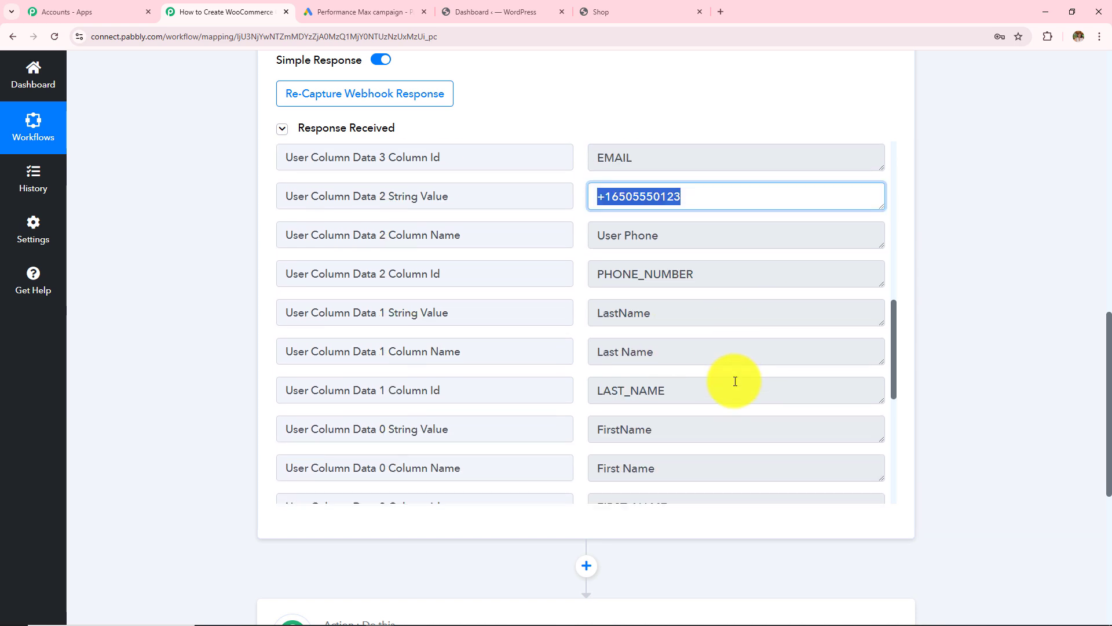
pyautogui.moveTo(641, 325); pyautogui.dragTo(485, 386)
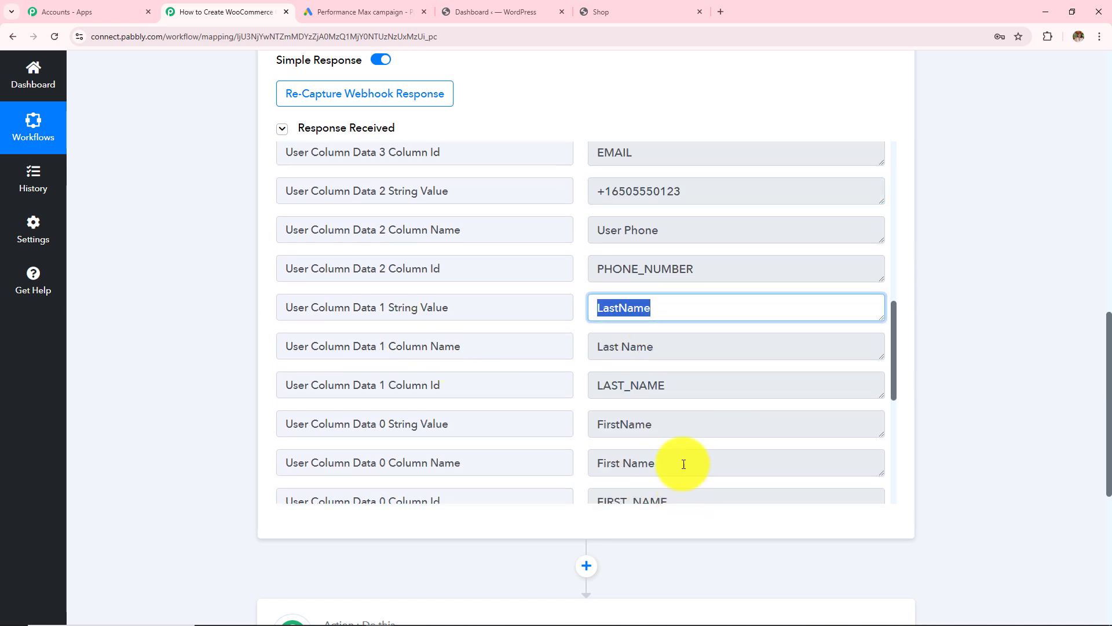
pyautogui.moveTo(675, 417); pyautogui.dragTo(551, 450)
pyautogui.click(196, 309)
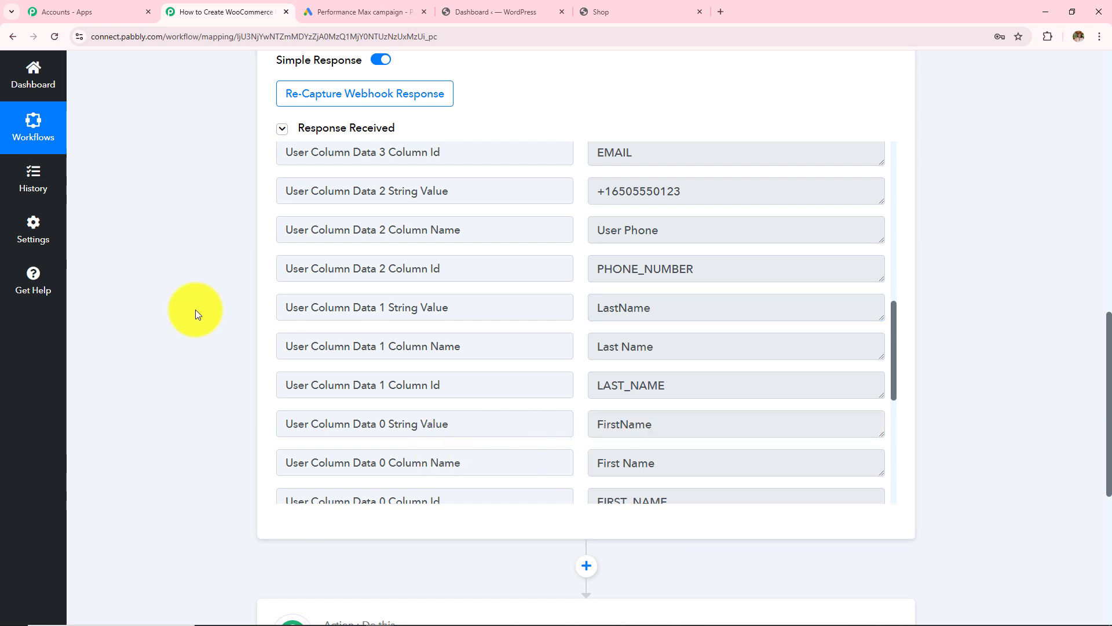
# - Scroll back up the Pabbly workflow and point out 'Google Ads Lead' in its title
pyautogui.click(403, 8)
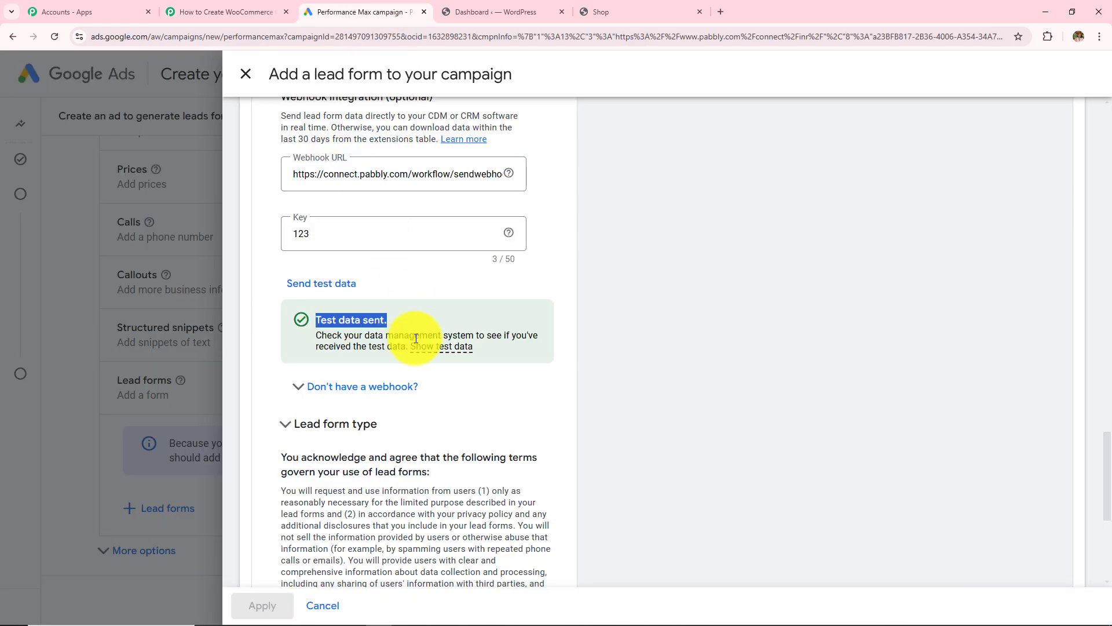
pyautogui.hotkey('ctrl', 'shift', 'Tab')
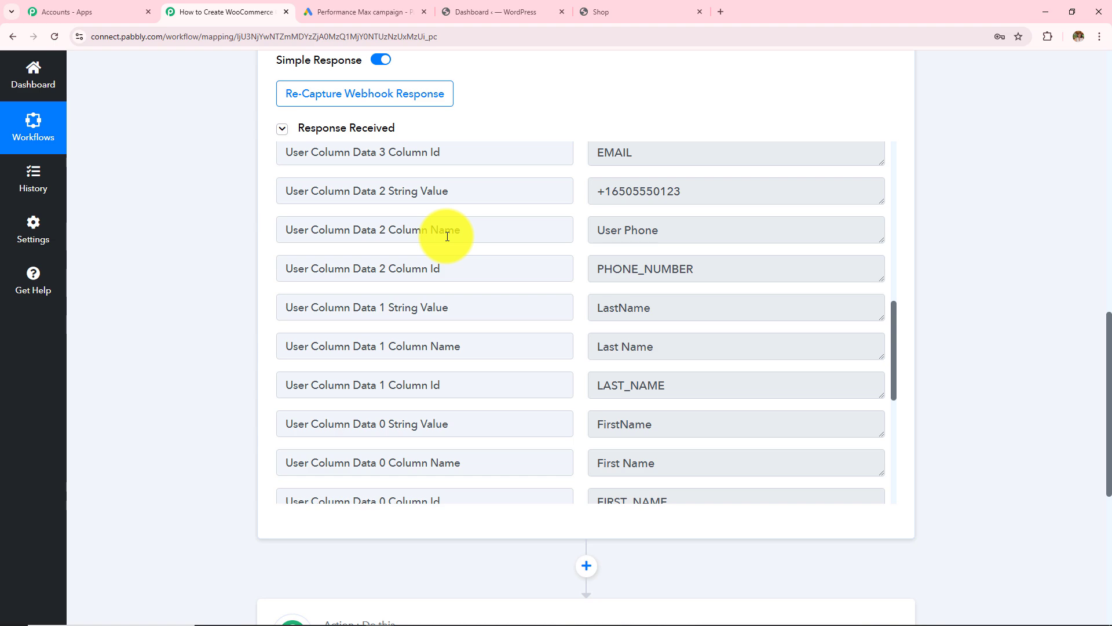
pyautogui.scroll(2, 447, 235)
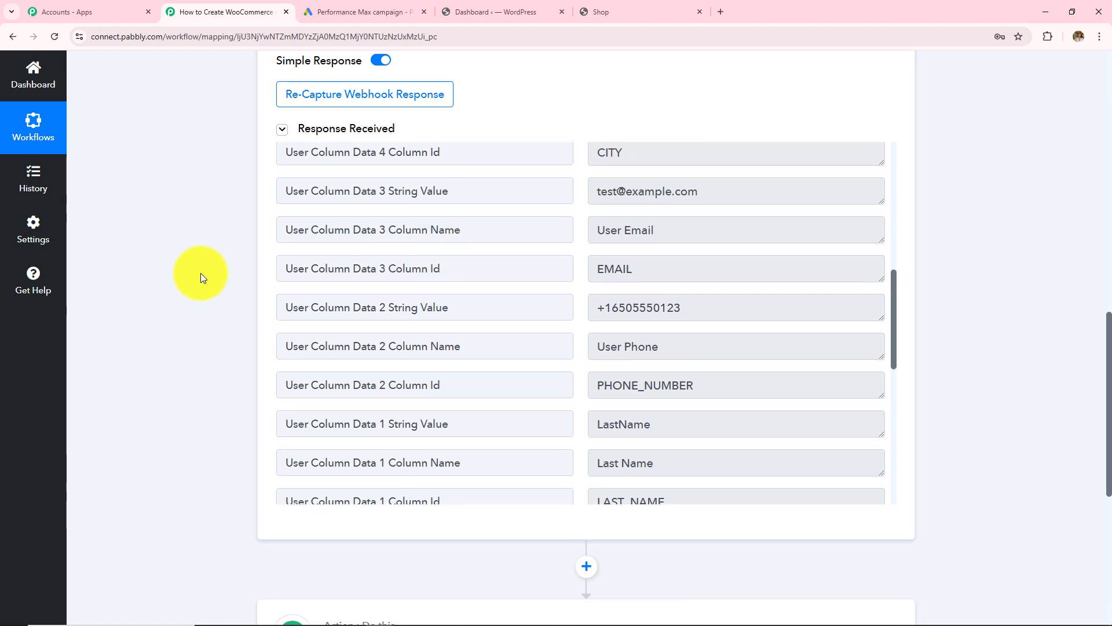
pyautogui.scroll(8, 201, 273)
pyautogui.scroll(3, 201, 273)
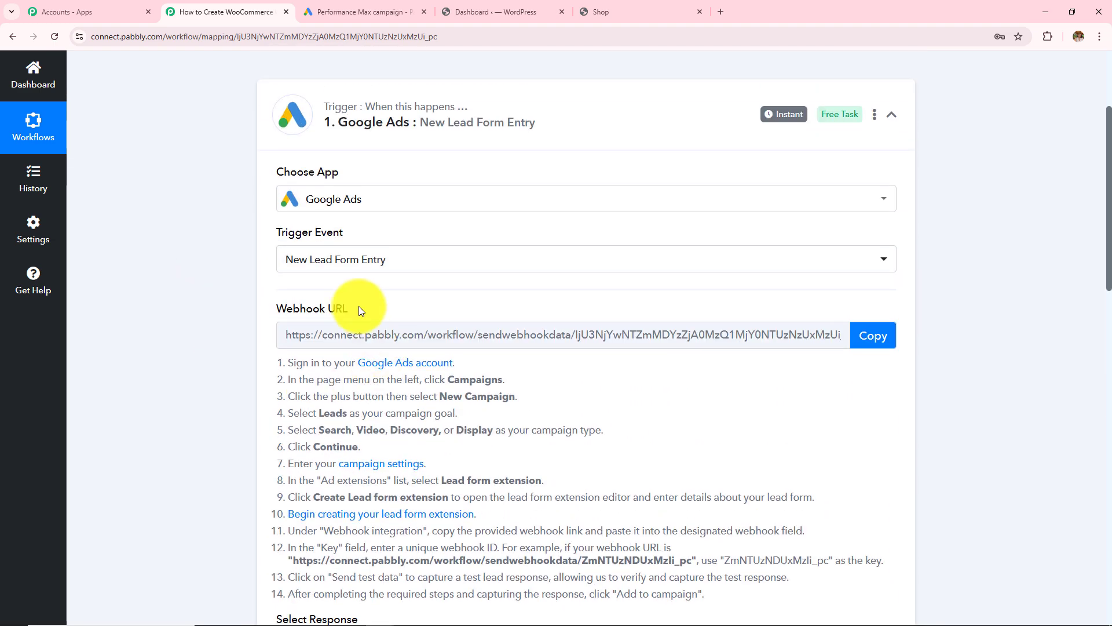
pyautogui.scroll(2, 399, 453)
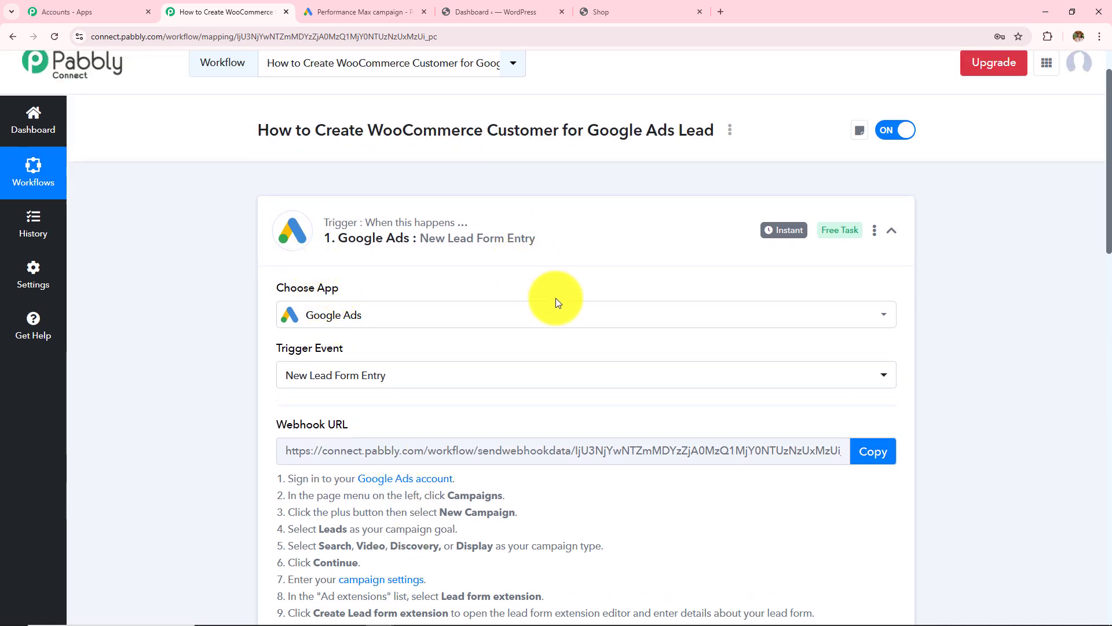
pyautogui.scroll(1, 579, 356)
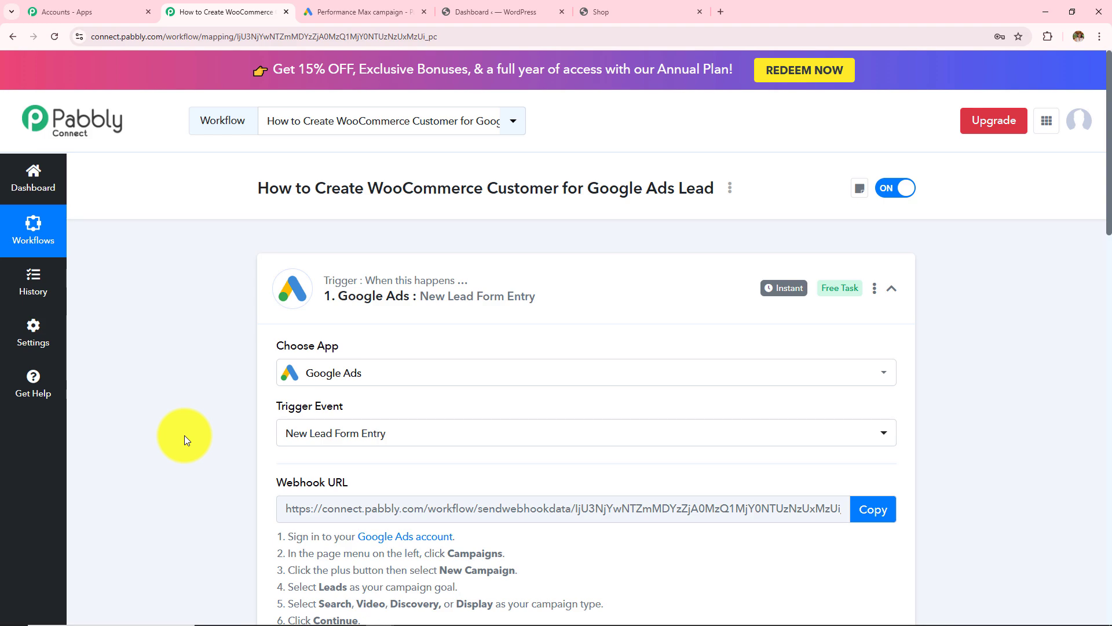
pyautogui.scroll(-11, 184, 435)
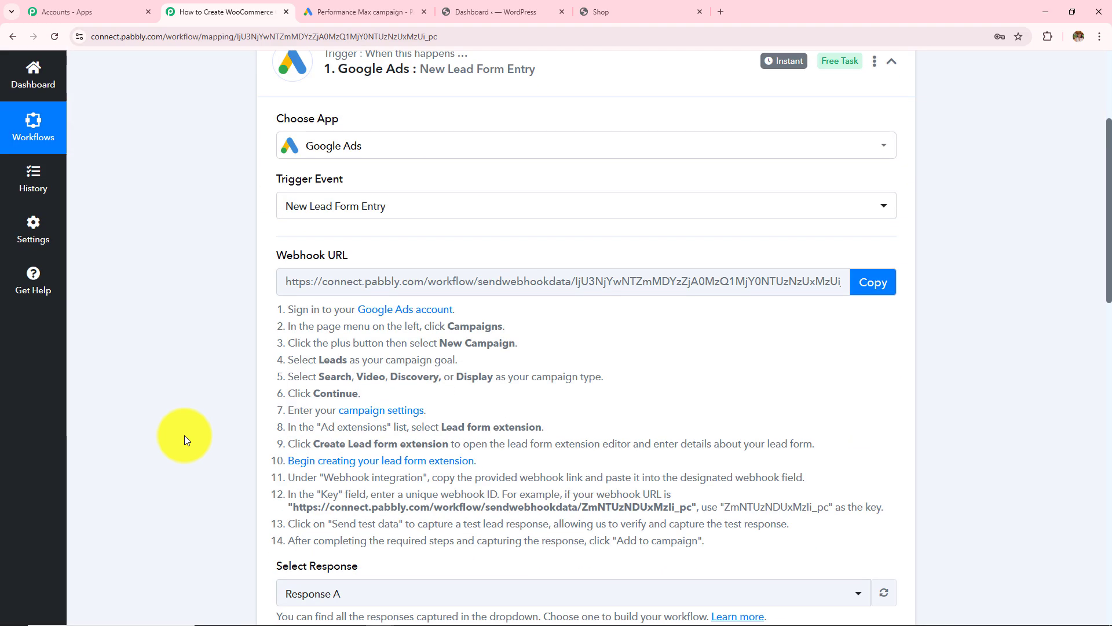
pyautogui.scroll(11, 184, 436)
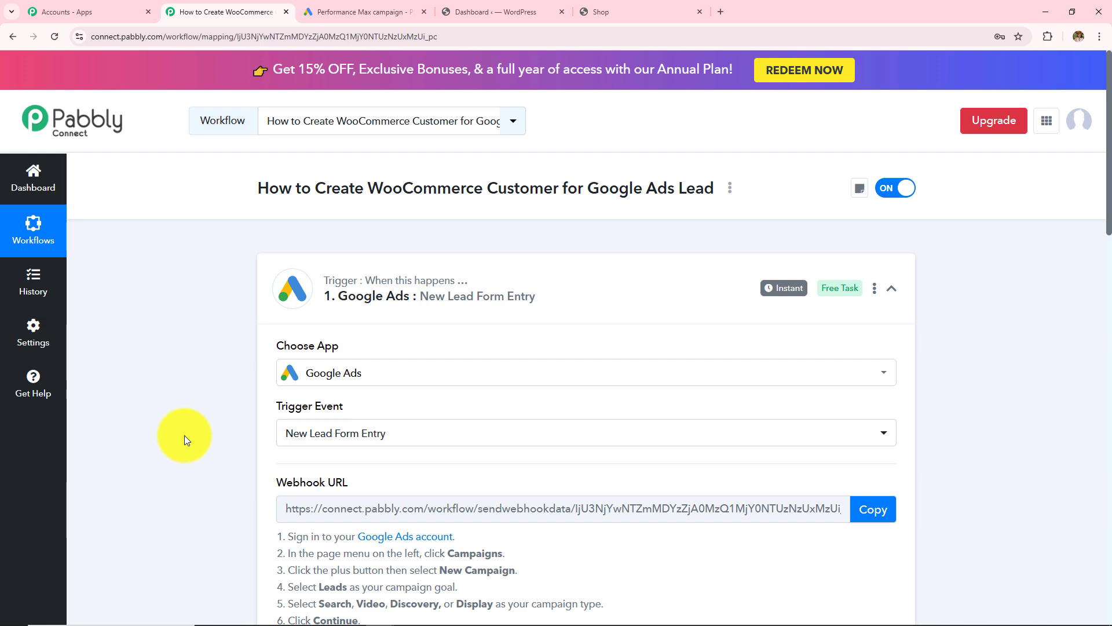
pyautogui.moveTo(582, 187); pyautogui.dragTo(719, 200)
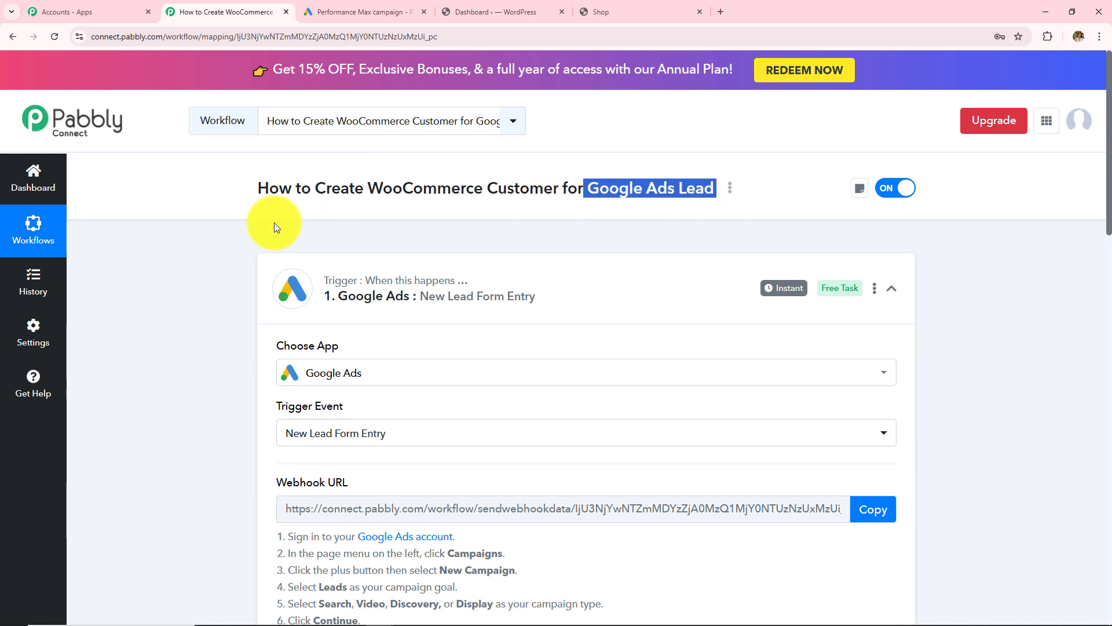
pyautogui.scroll(-15, 202, 321)
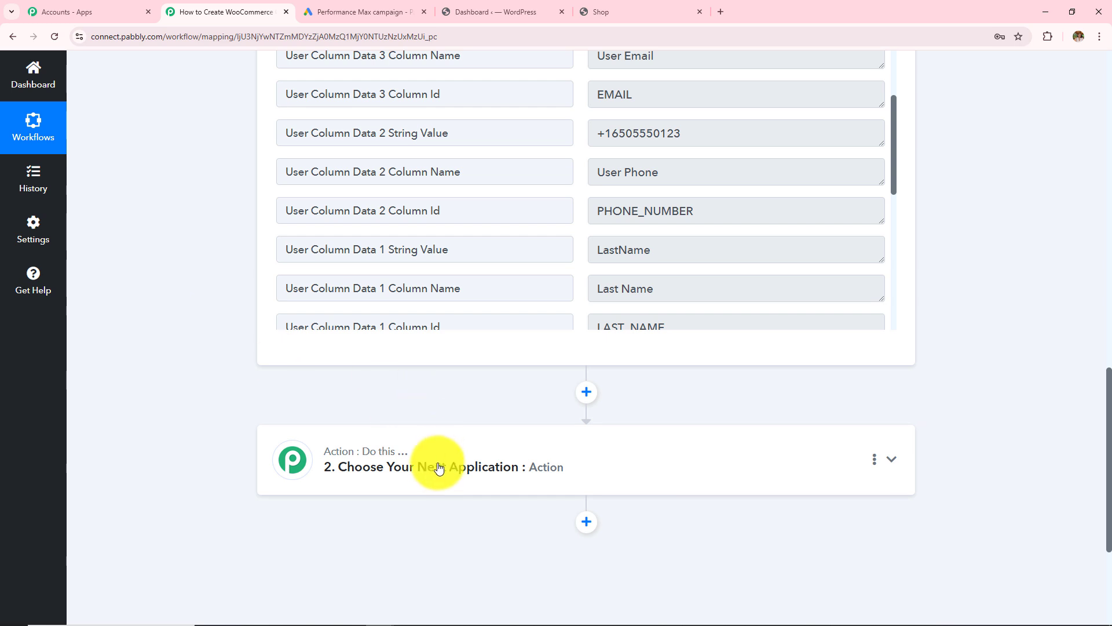
# - Set the action step to WooCommerce with the Add New Customer event
pyautogui.click(435, 464)
pyautogui.click(381, 289)
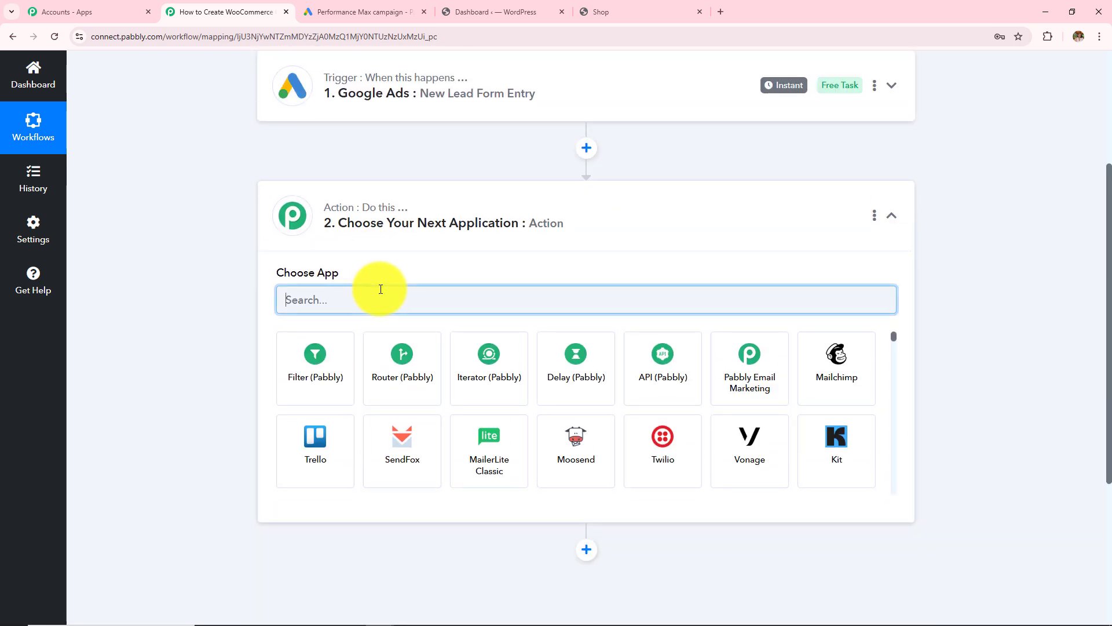
pyautogui.write('Woo')
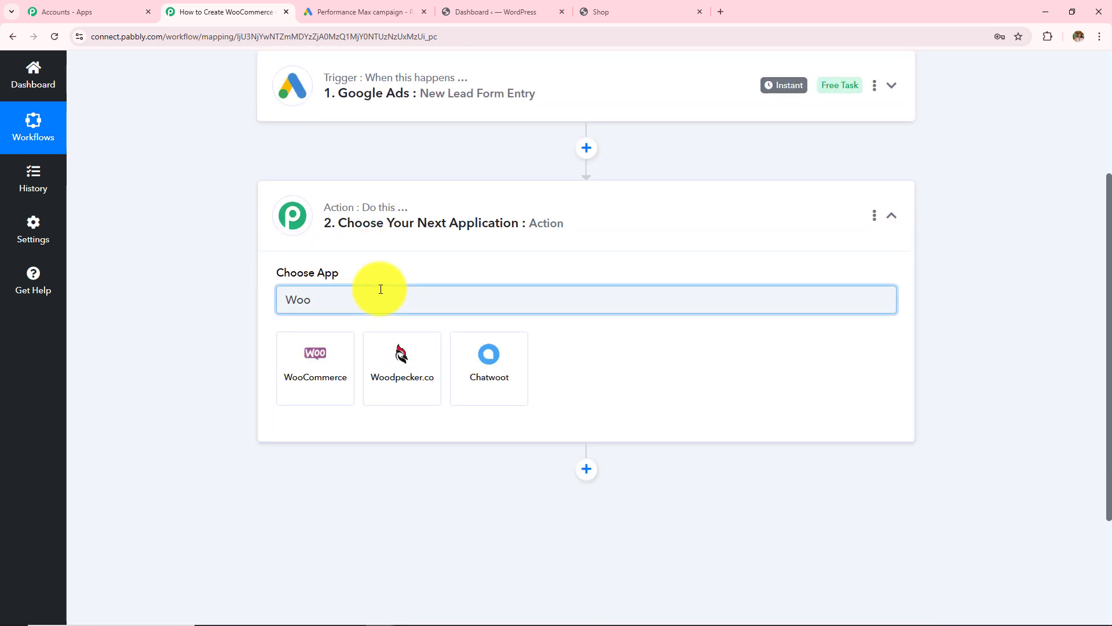
pyautogui.click(322, 348)
pyautogui.click(333, 358)
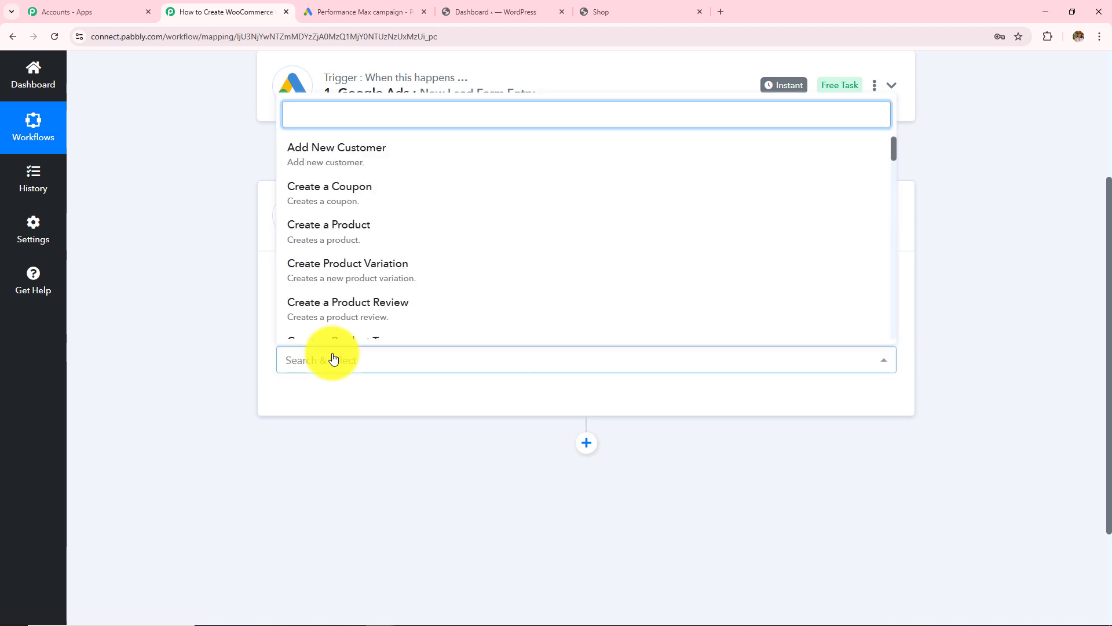
pyautogui.click(367, 154)
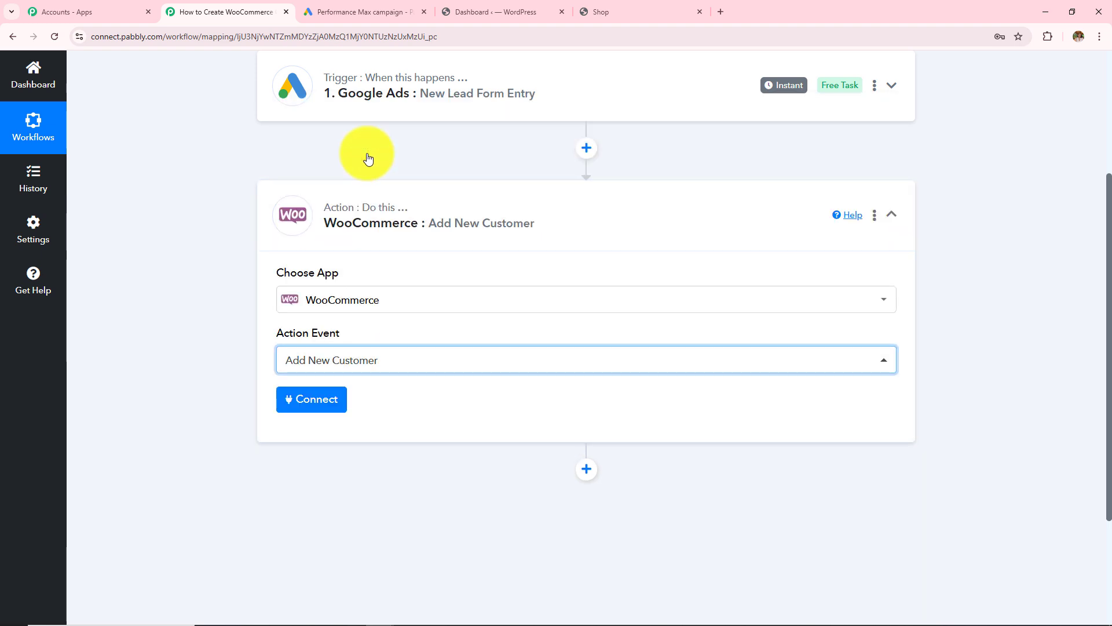
# - Start a new WooCommerce connection, review its Consumer Key, Consumer Secret and Website URL fields, and switch to WordPress
pyautogui.click(321, 402)
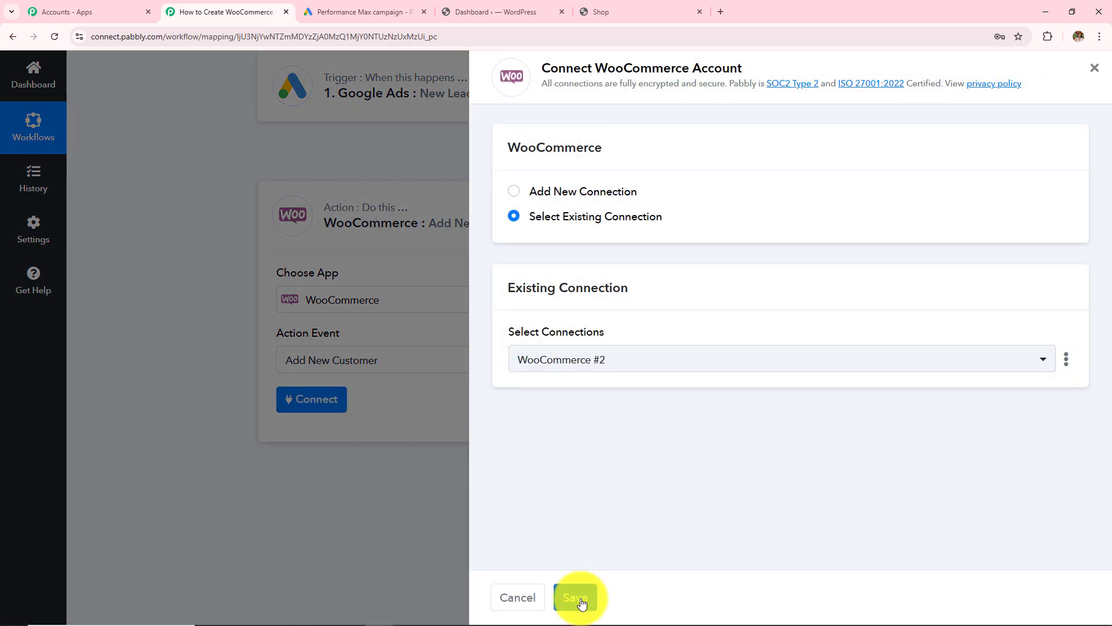
pyautogui.click(514, 191)
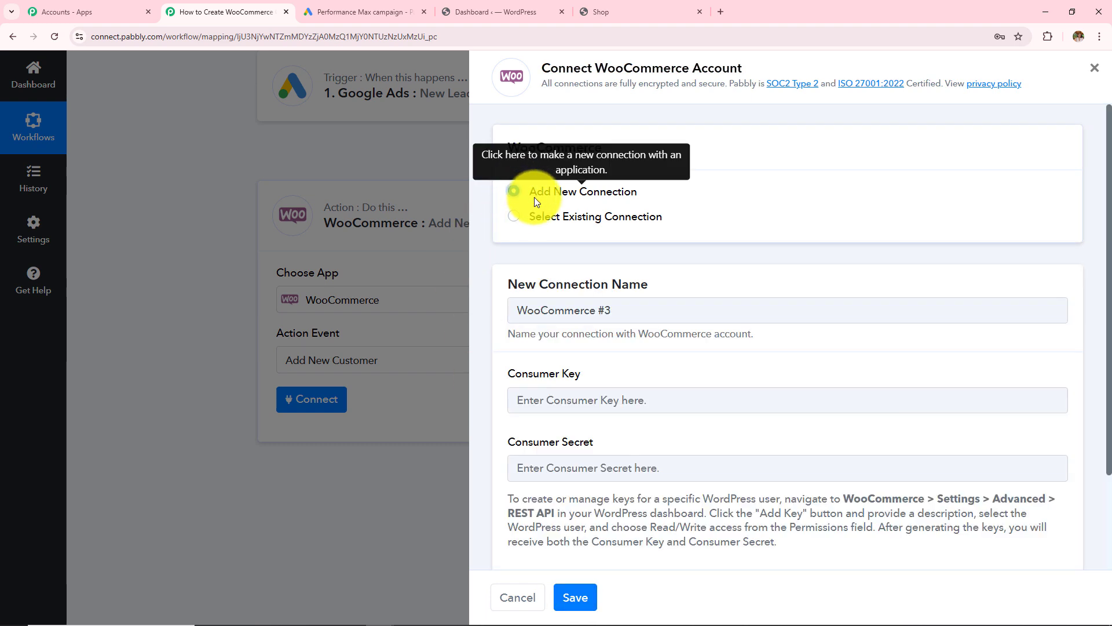
pyautogui.scroll(-1, 684, 338)
pyautogui.scroll(-2, 684, 338)
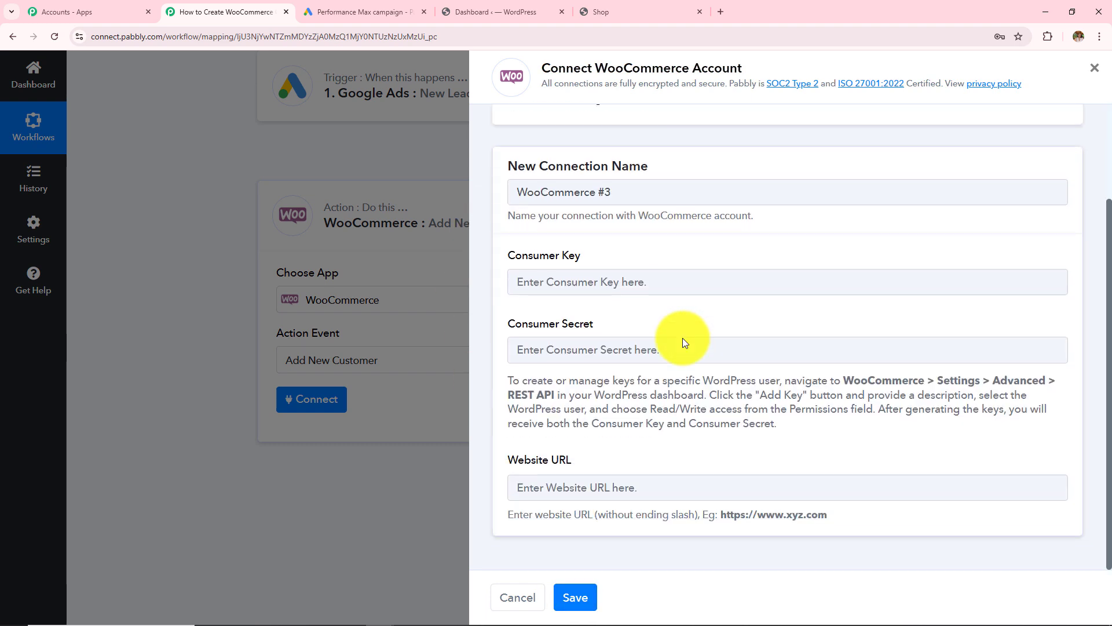
pyautogui.moveTo(509, 255); pyautogui.dragTo(620, 276)
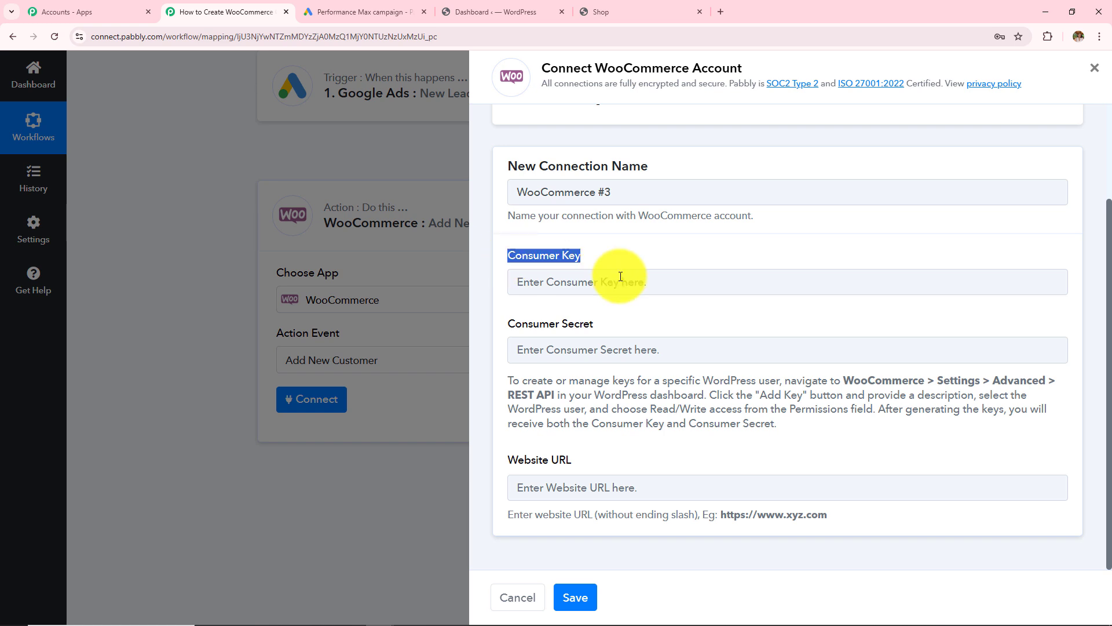
pyautogui.moveTo(510, 330); pyautogui.dragTo(610, 332)
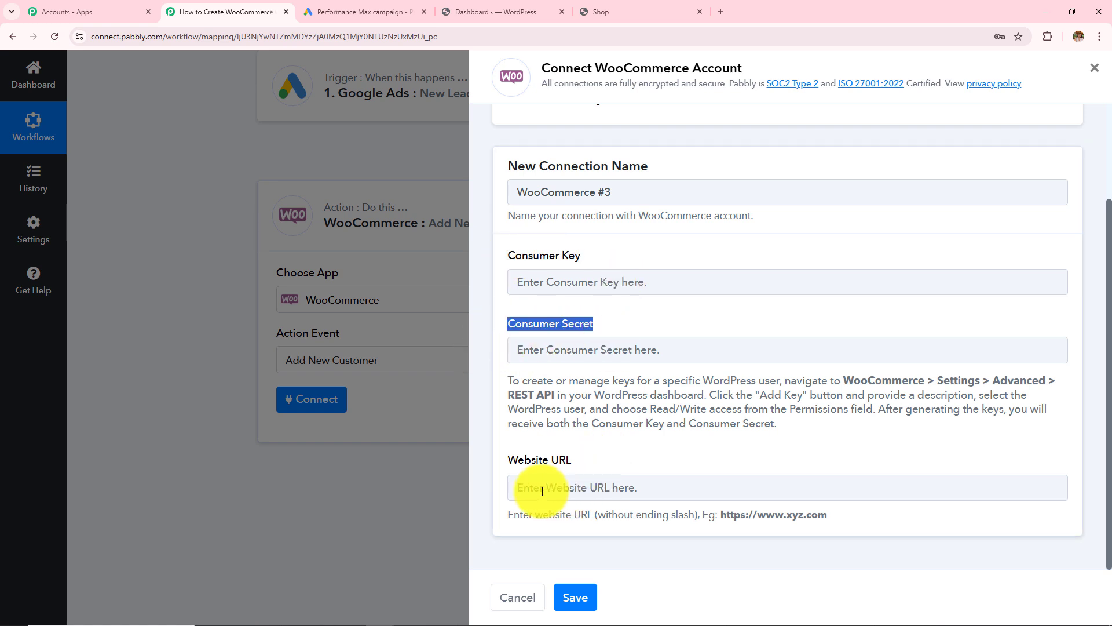
pyautogui.moveTo(512, 463); pyautogui.dragTo(576, 467)
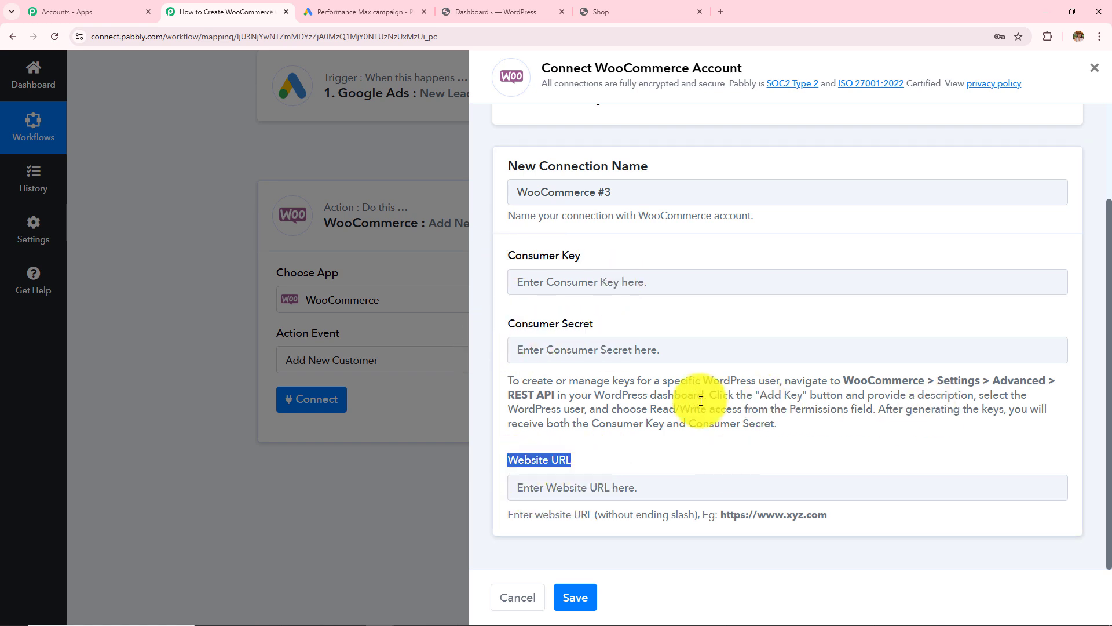
pyautogui.moveTo(505, 381); pyautogui.dragTo(555, 396)
pyautogui.moveTo(717, 424); pyautogui.dragTo(876, 437)
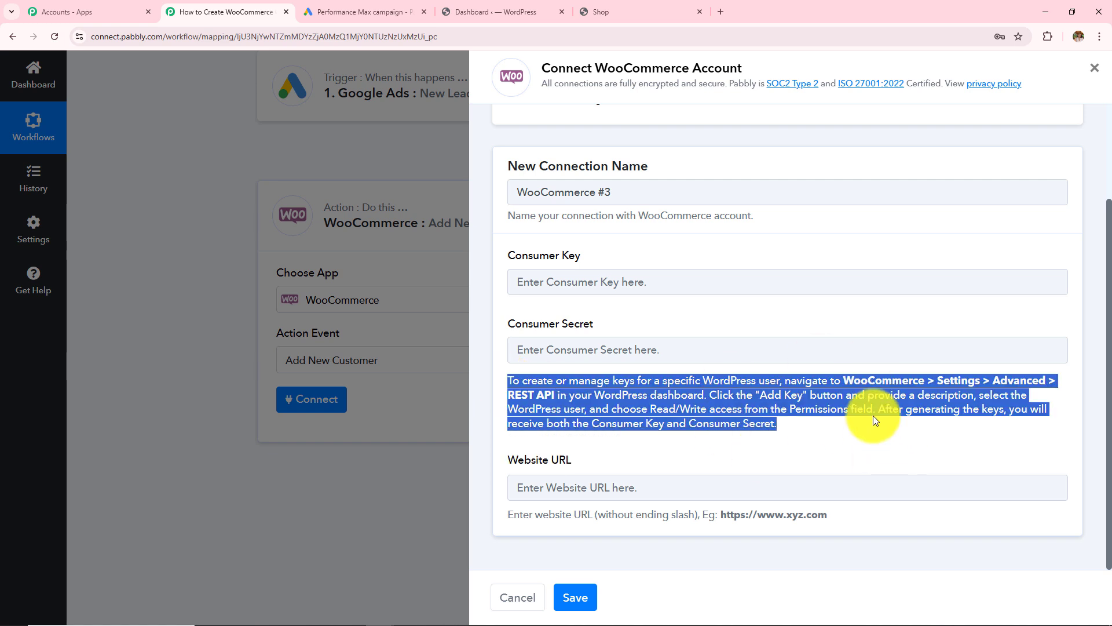
pyautogui.click(478, 1)
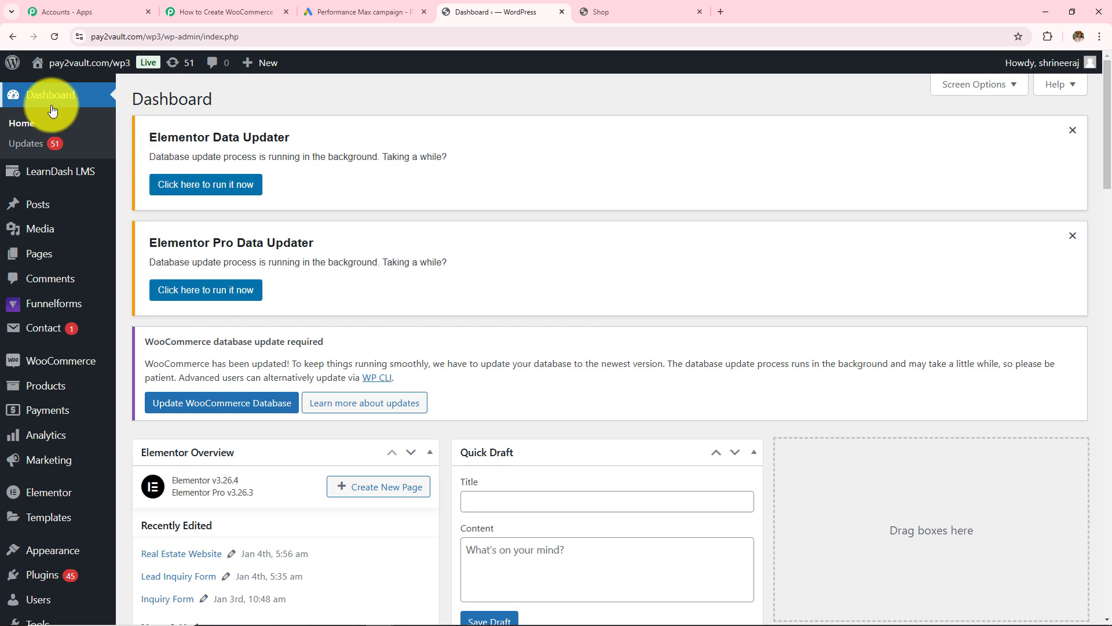
# - Navigate to WooCommerce > Settings > Advanced > REST API in WordPress
pyautogui.click(56, 368)
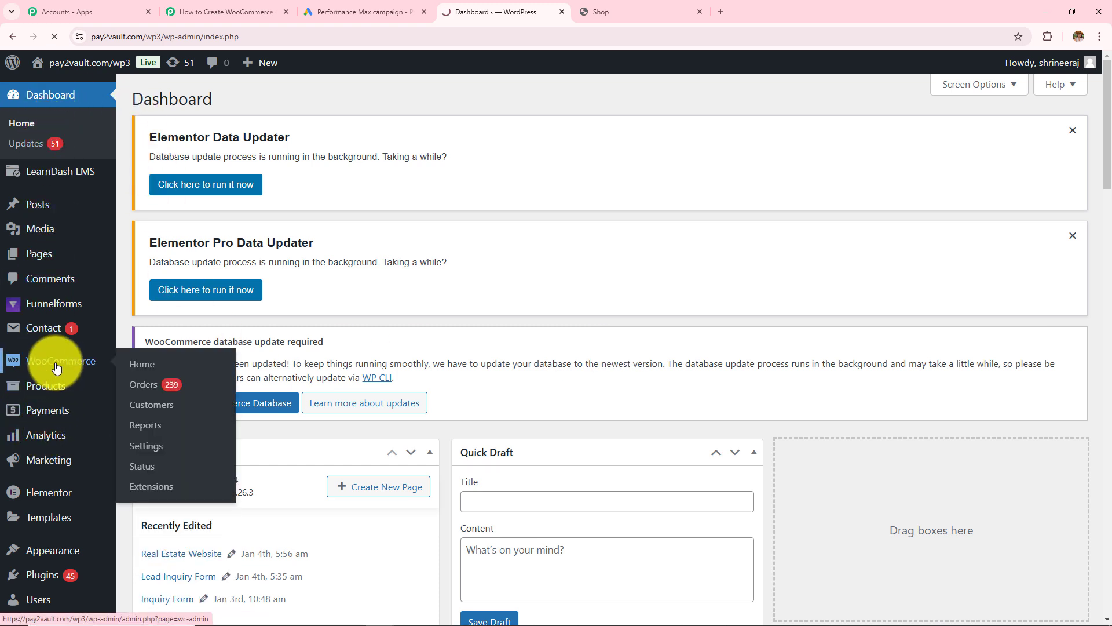
pyautogui.click(143, 449)
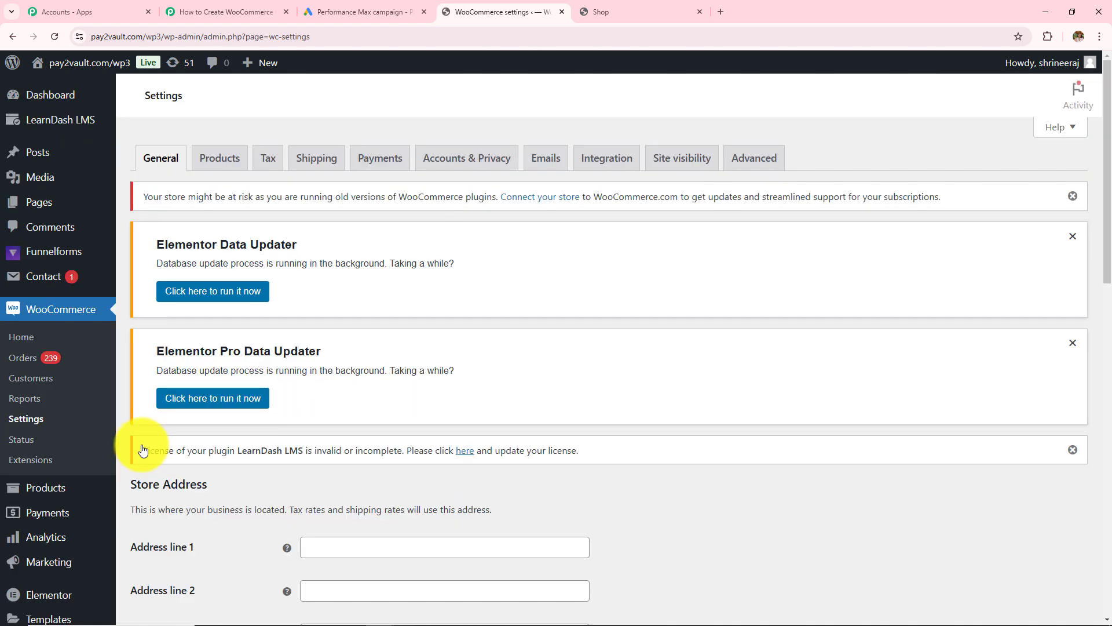
pyautogui.doubleClick(148, 95)
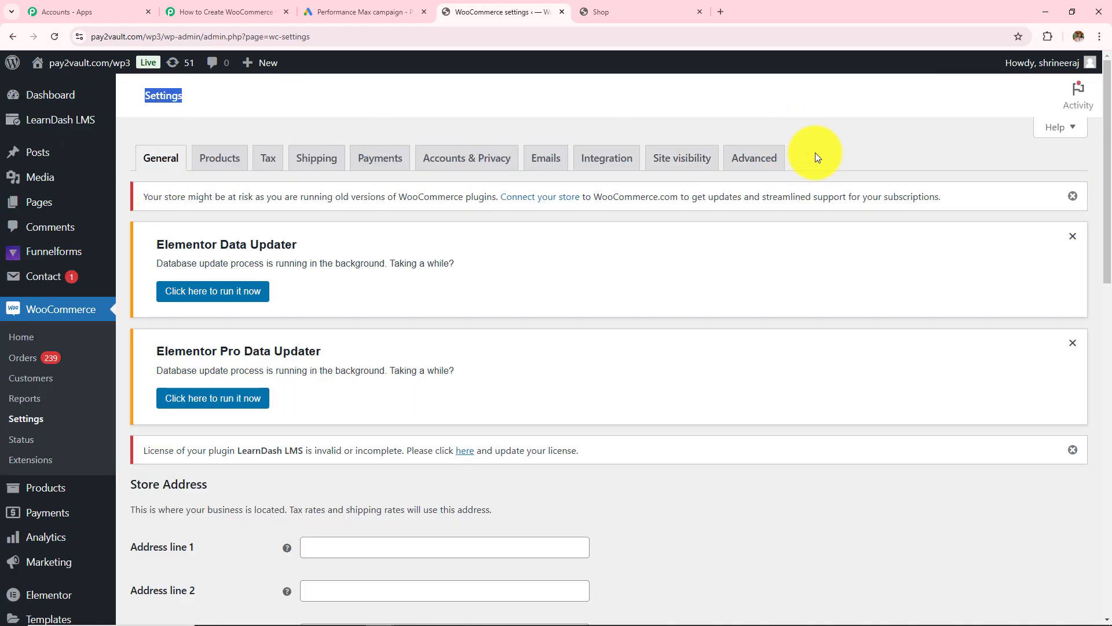
pyautogui.click(772, 163)
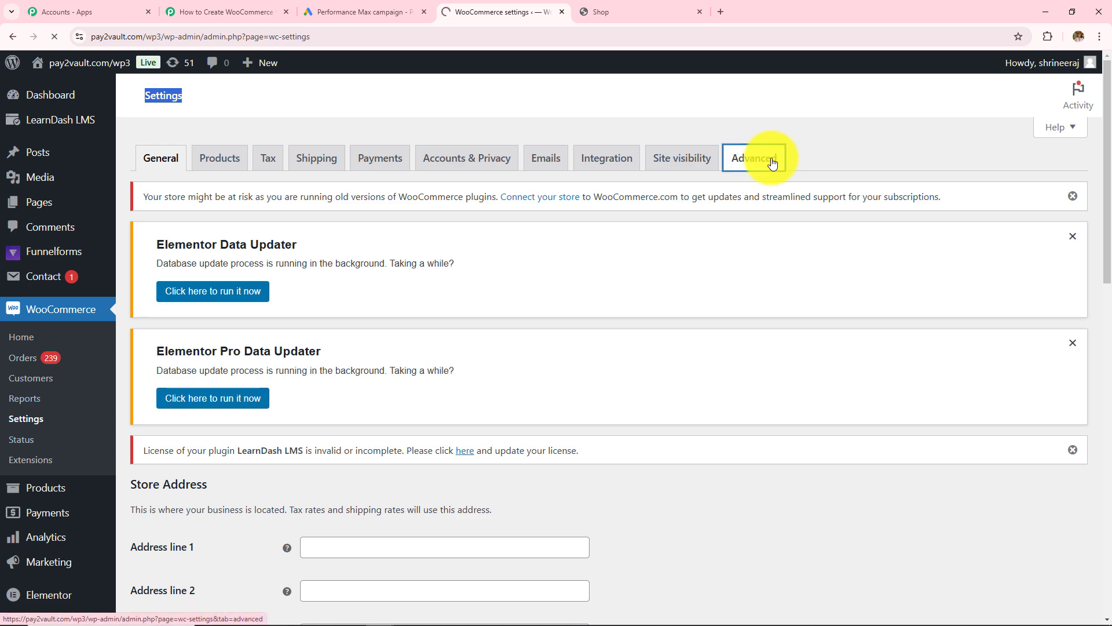
pyautogui.scroll(-4, 736, 183)
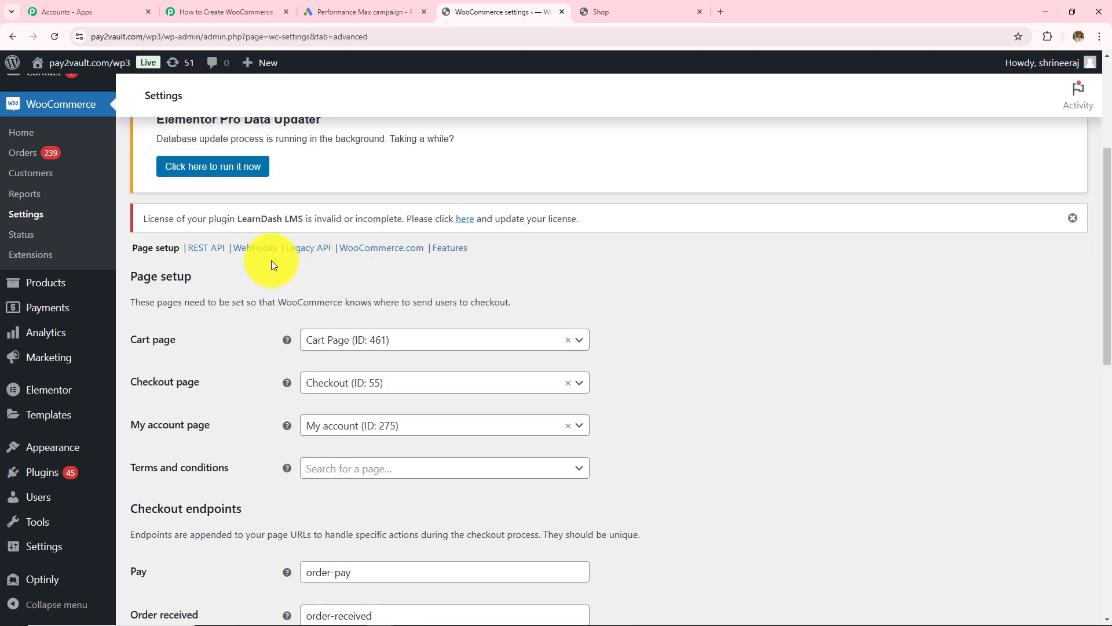
pyautogui.click(206, 253)
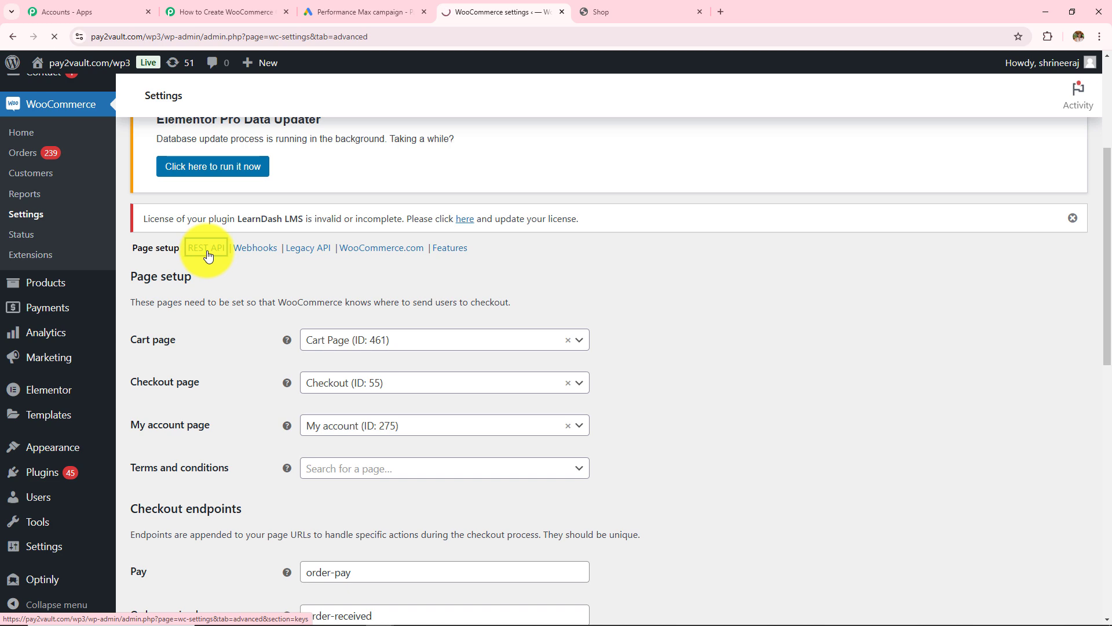
pyautogui.scroll(-3, 390, 504)
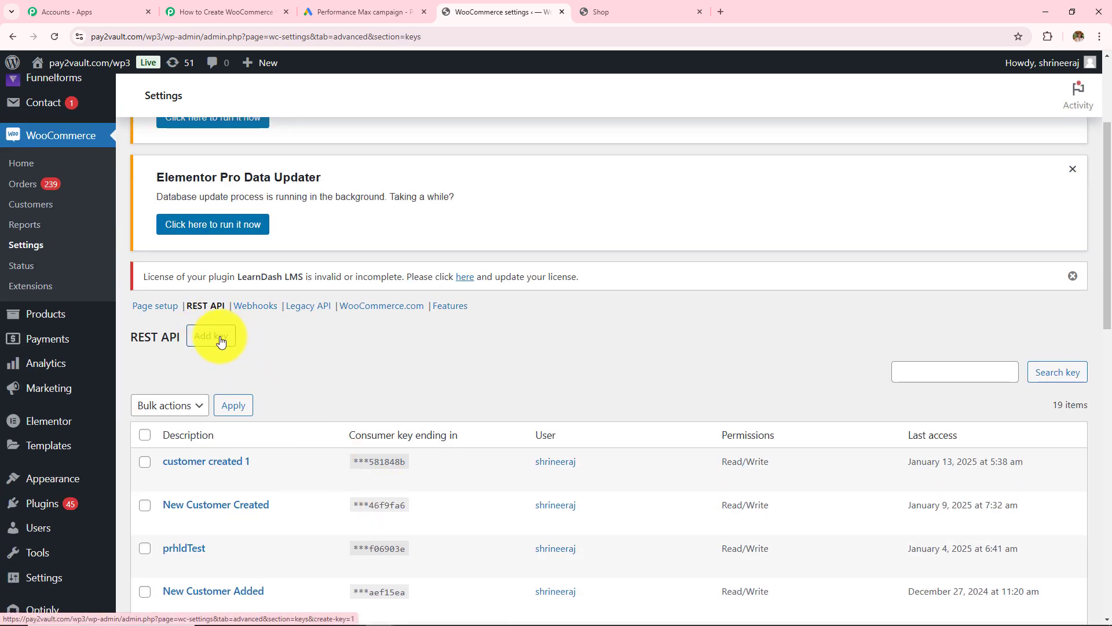
# - Add an API key described 'CustomerCreated2' with Read/Write permission and generate it
pyautogui.click(221, 341)
pyautogui.scroll(-2, 307, 475)
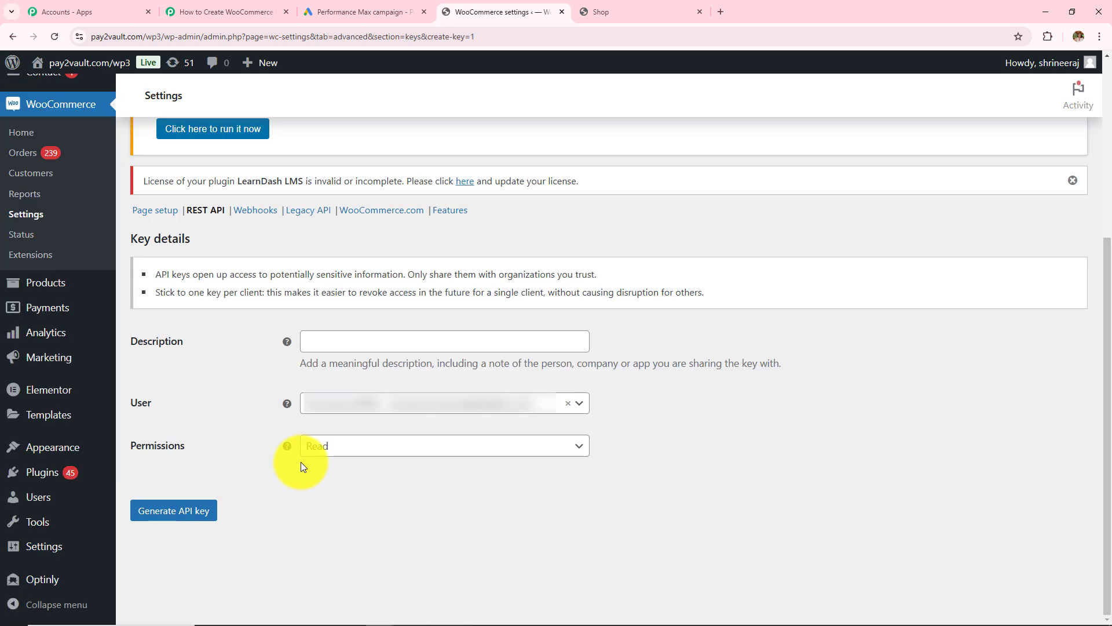
pyautogui.click(389, 342)
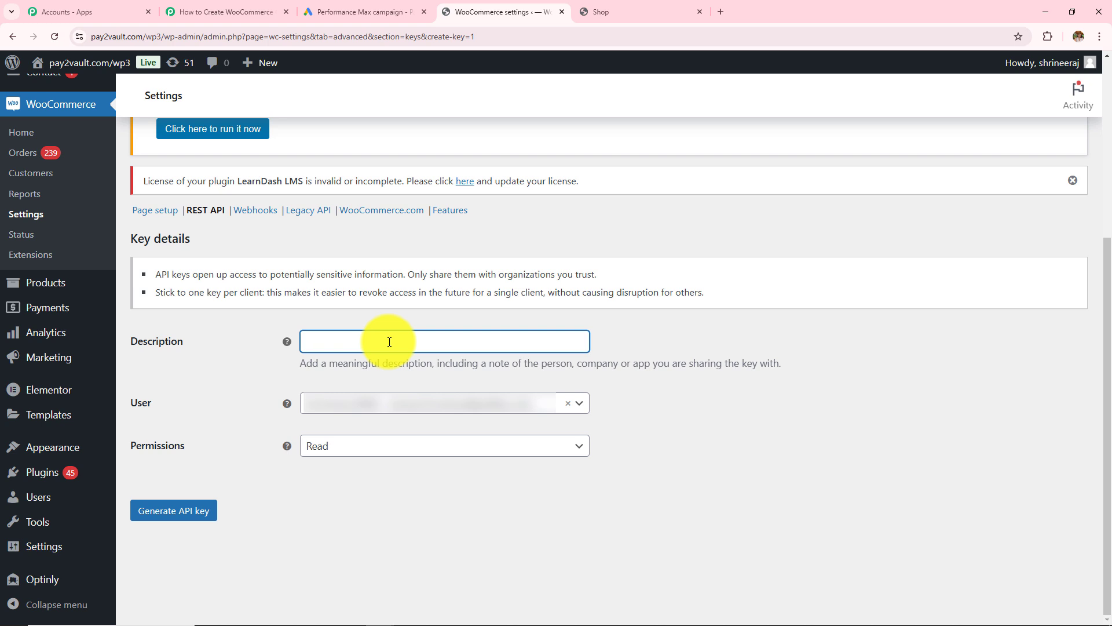
pyautogui.write('CustomerCreated2')
pyautogui.click(449, 443)
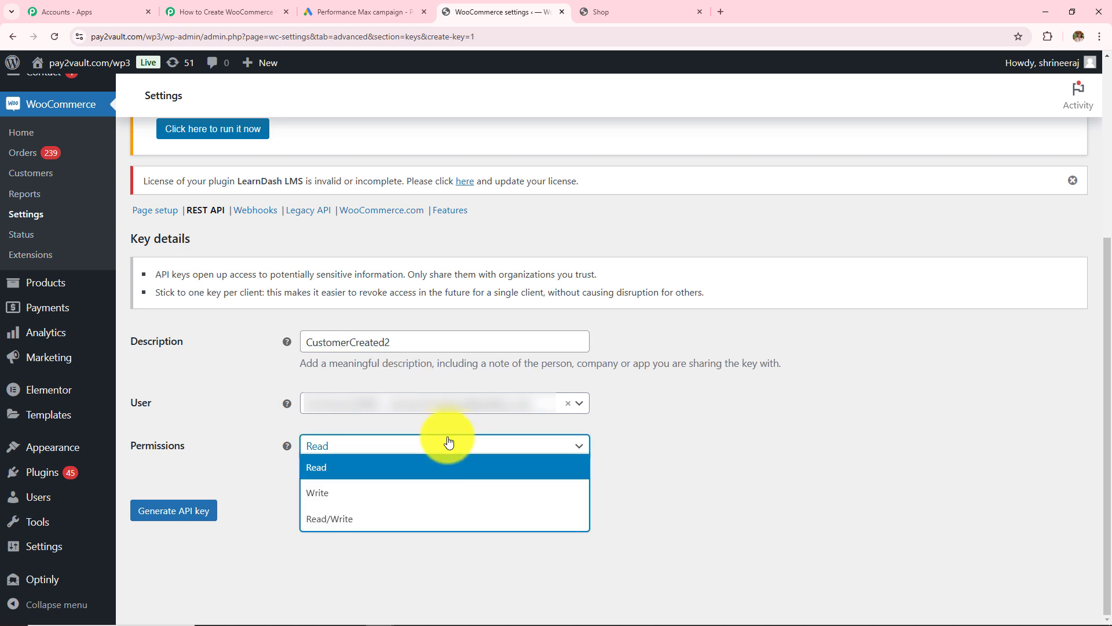
pyautogui.click(351, 527)
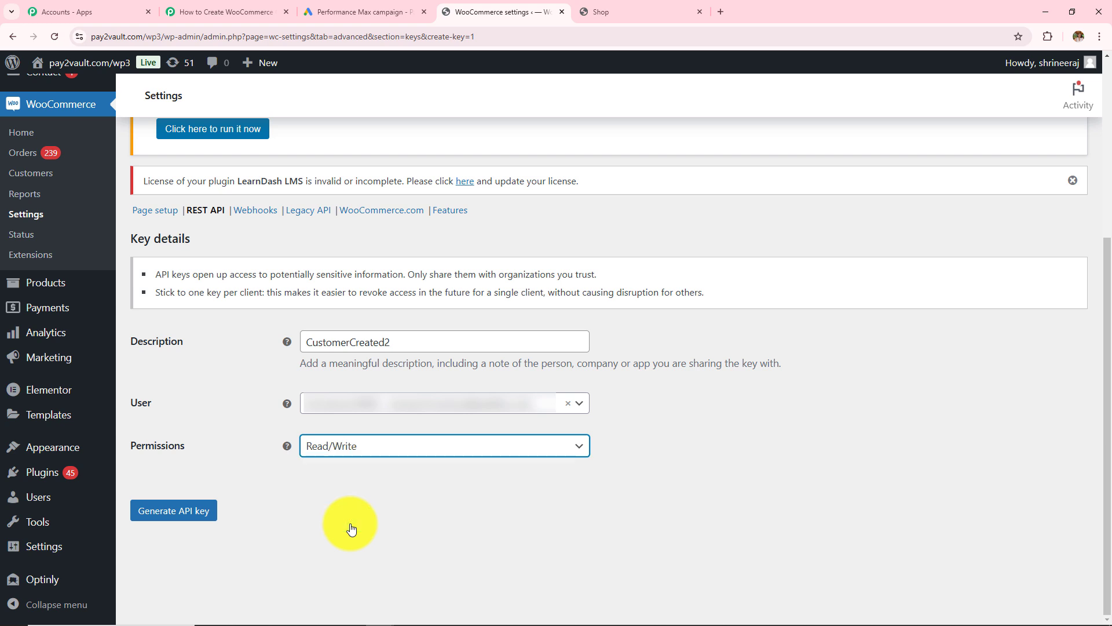
pyautogui.click(210, 512)
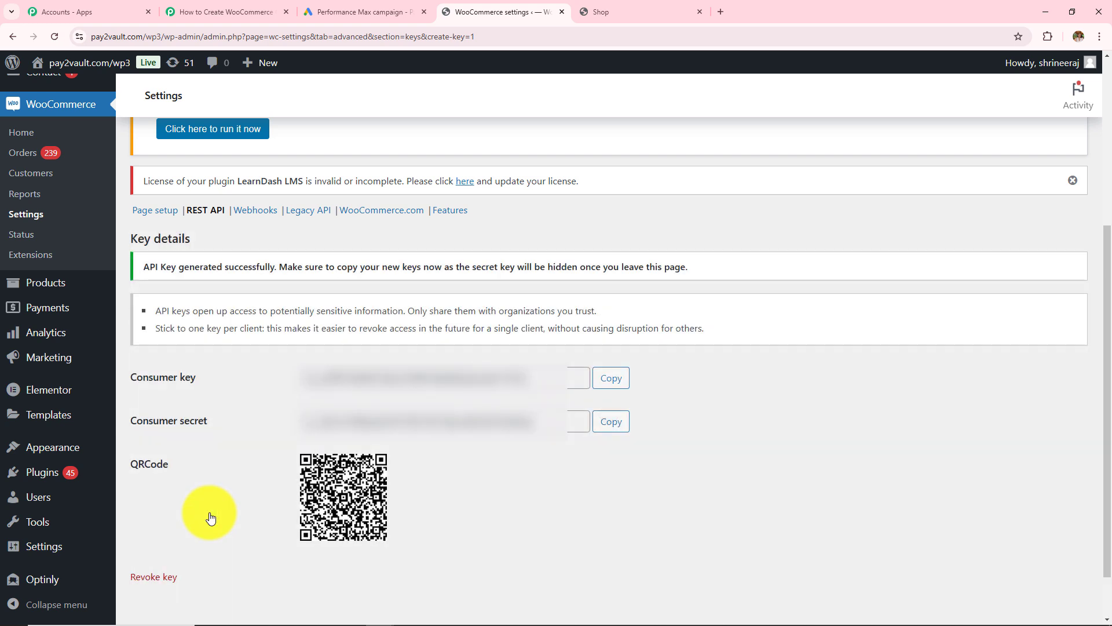
pyautogui.moveTo(130, 377); pyautogui.dragTo(217, 382)
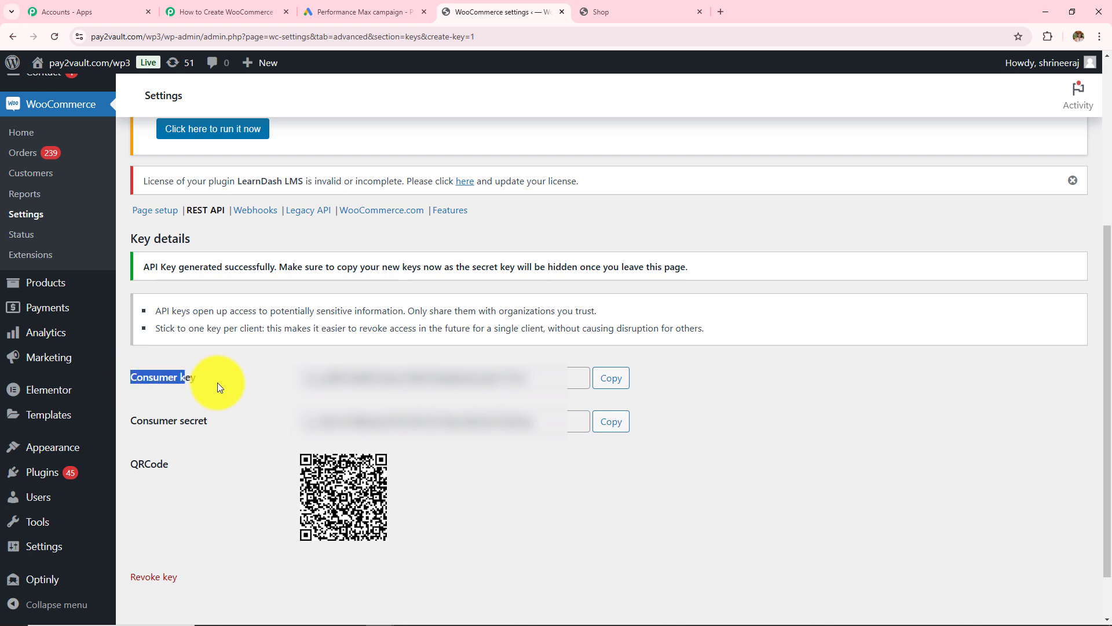
pyautogui.moveTo(136, 420); pyautogui.dragTo(220, 437)
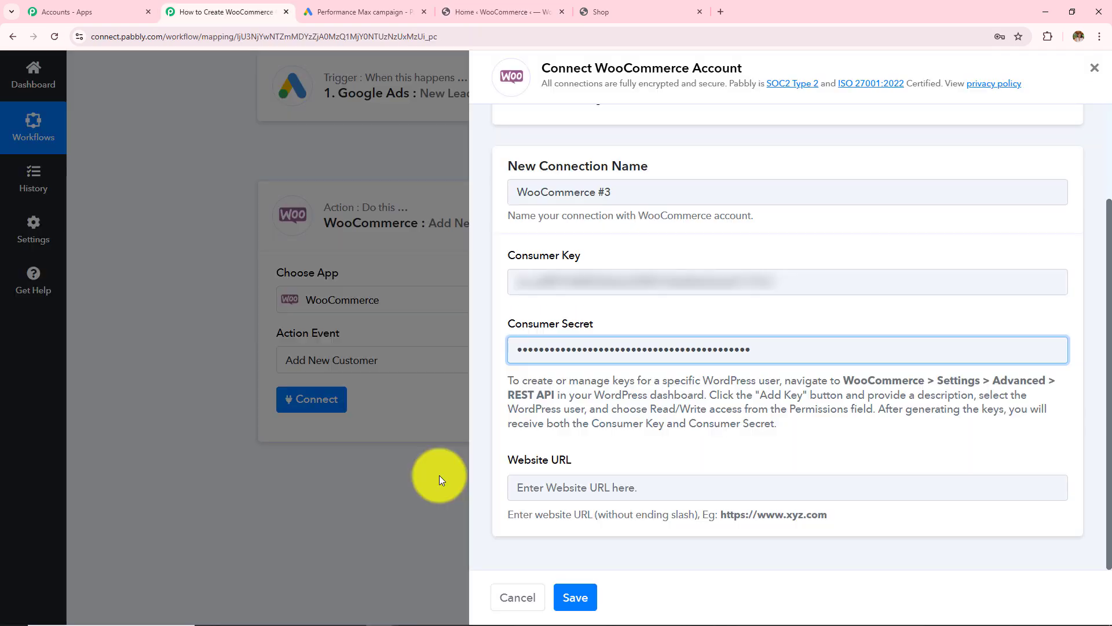
pyautogui.moveTo(509, 460); pyautogui.dragTo(637, 483)
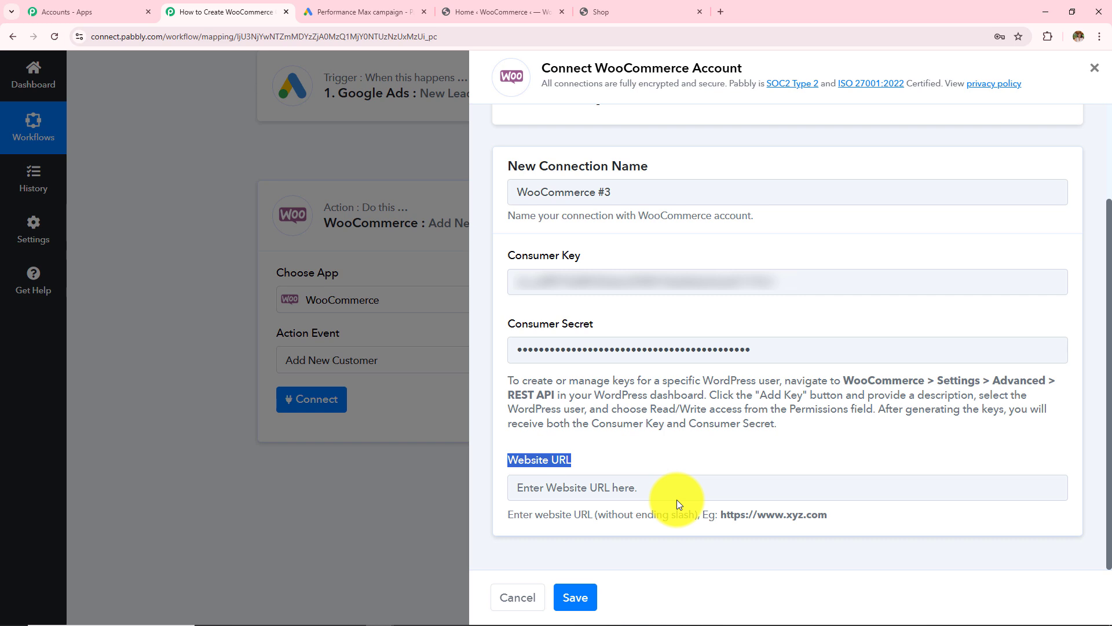
pyautogui.click(601, 11)
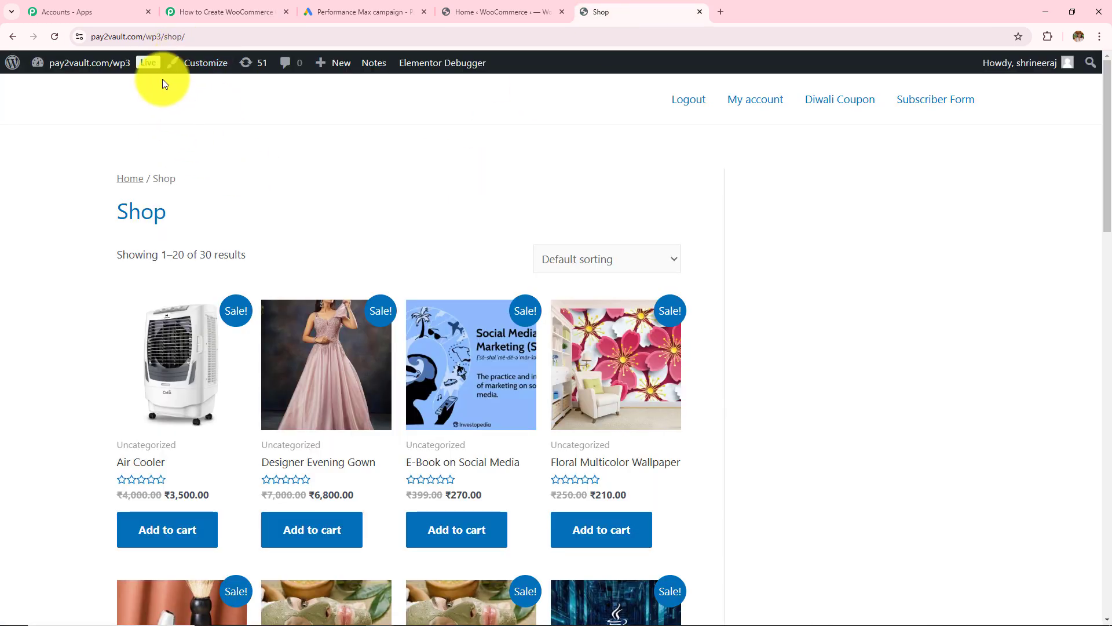
pyautogui.click(162, 36)
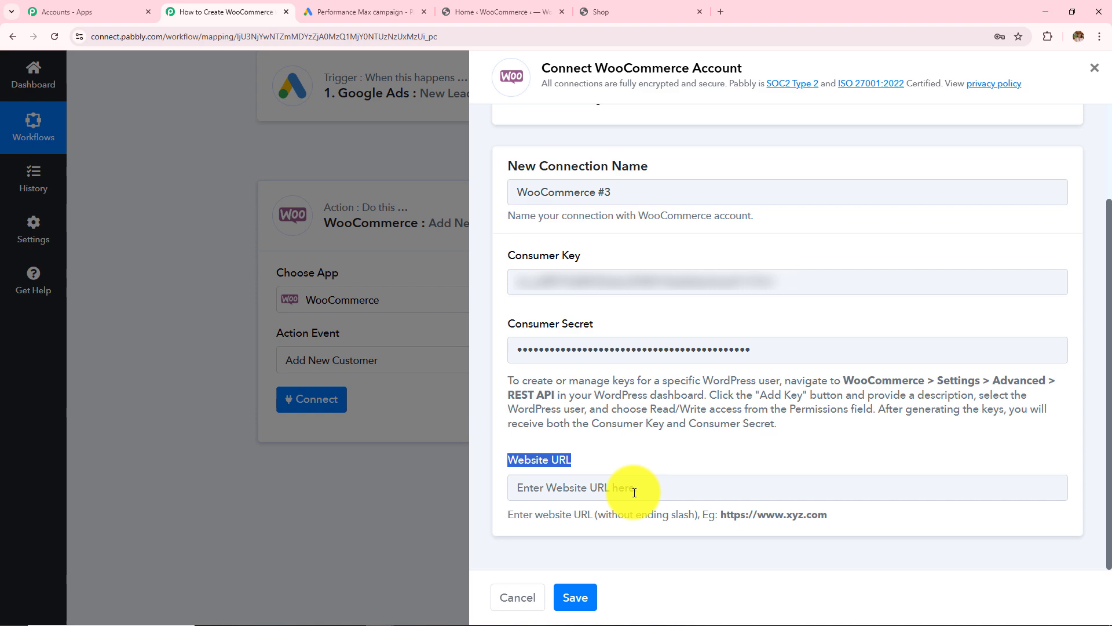
pyautogui.click(634, 491)
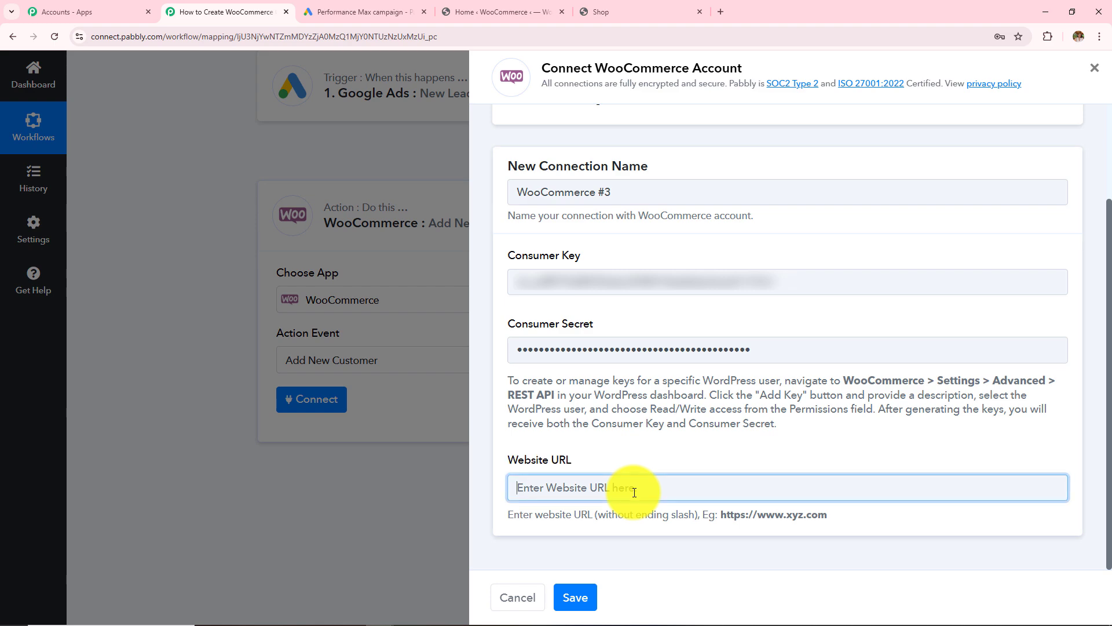
pyautogui.write('https://pay2vault.com/wp3')
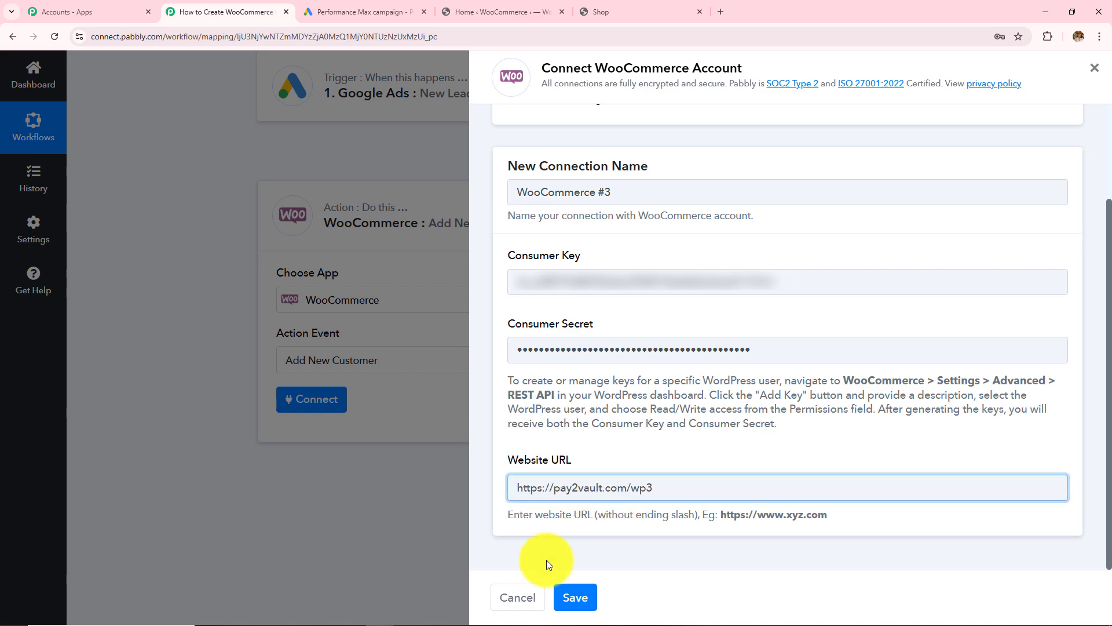
pyautogui.click(583, 600)
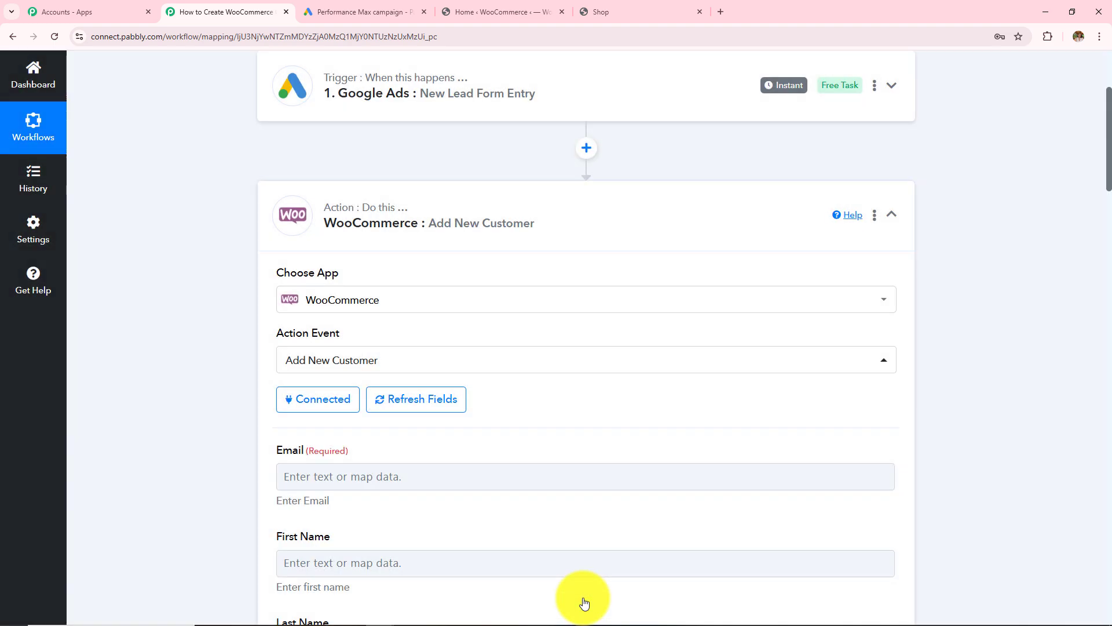
# - Map the Google Ads lead's email value into the customer Email field
pyautogui.scroll(-3, 572, 375)
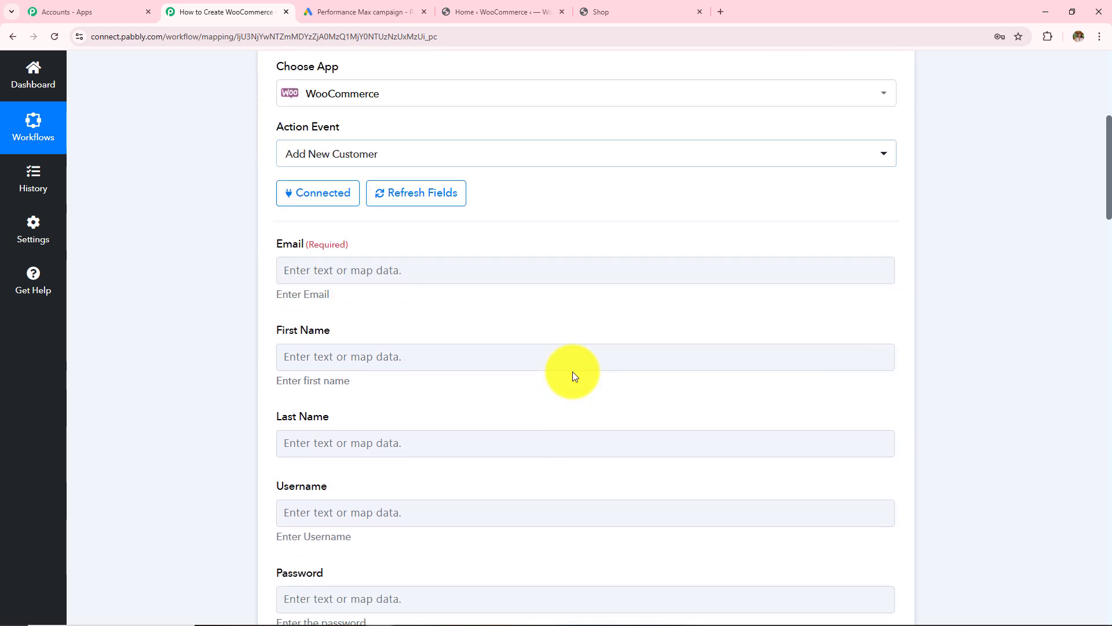
pyautogui.scroll(-14, 574, 374)
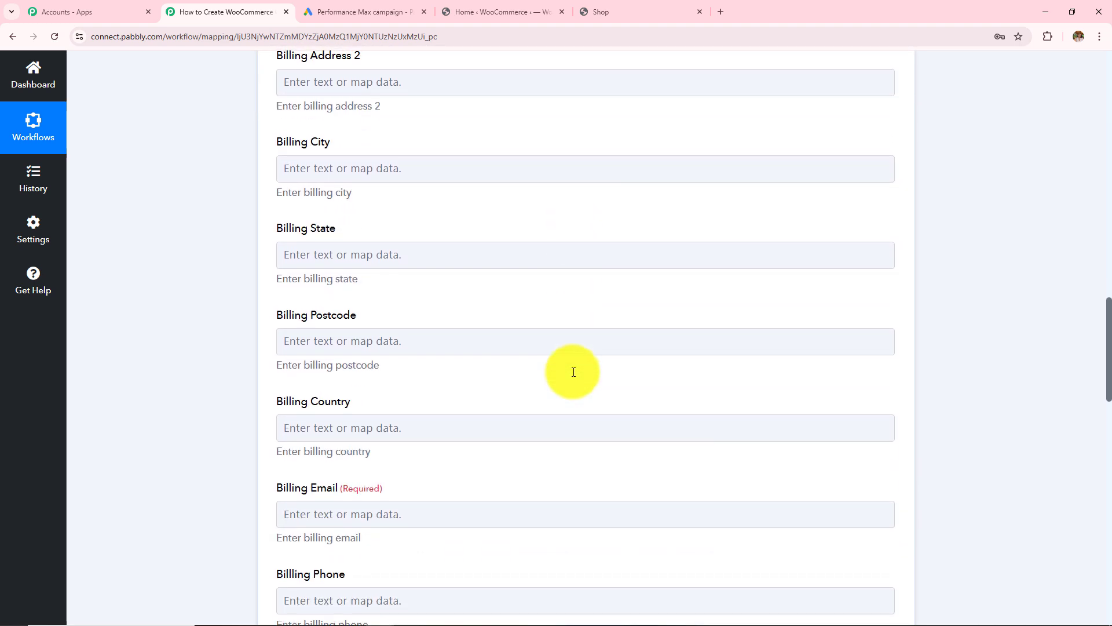
pyautogui.scroll(20, 572, 370)
pyautogui.click(303, 348)
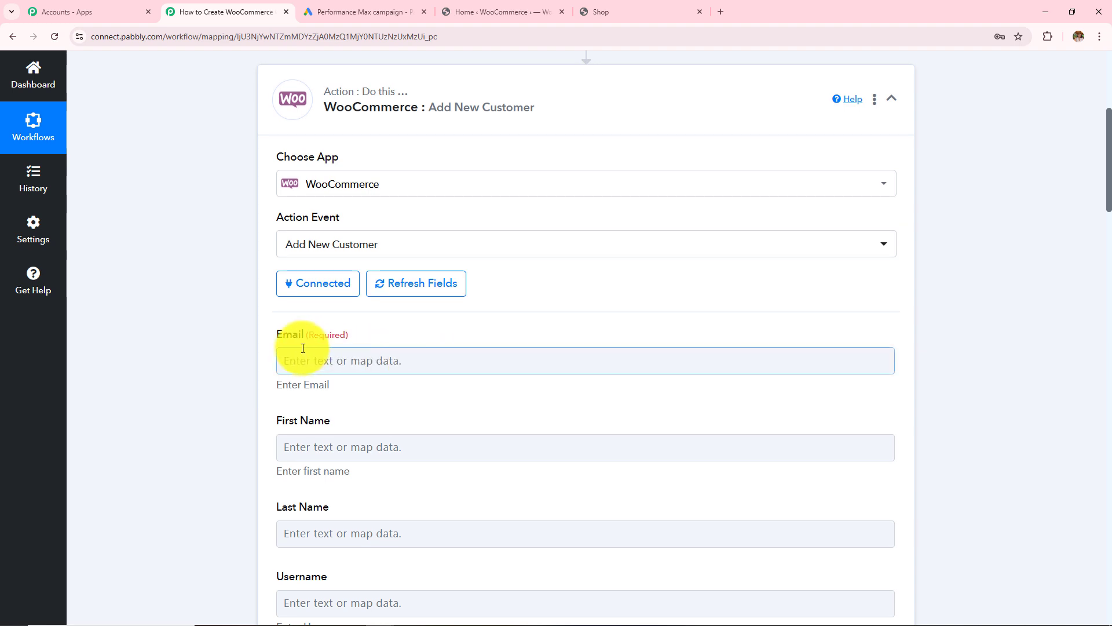
pyautogui.moveTo(277, 338); pyautogui.dragTo(414, 342)
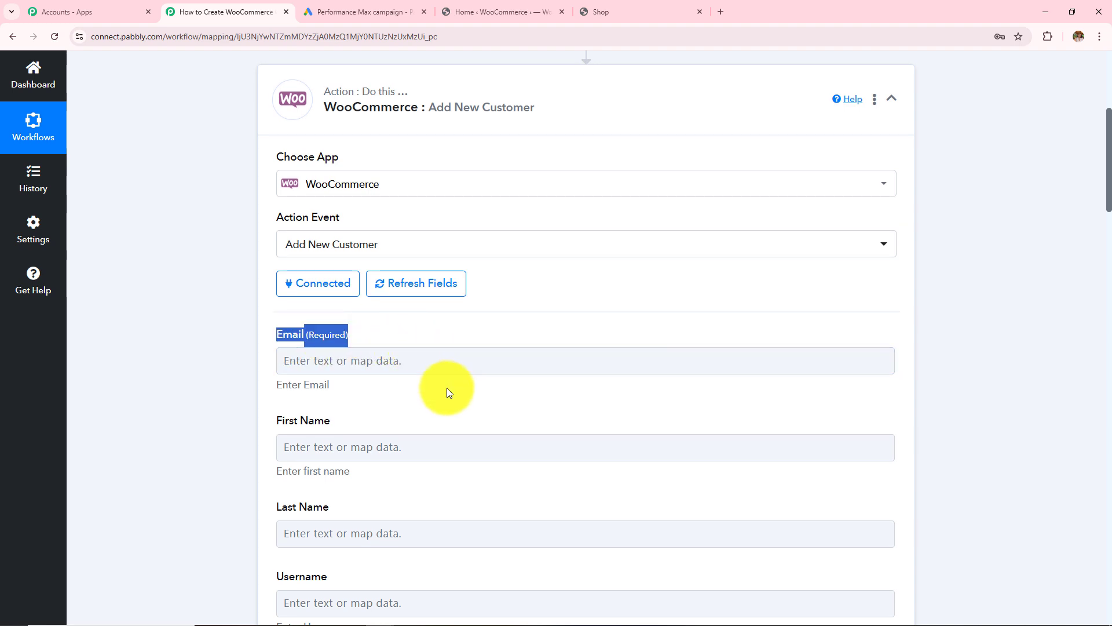
pyautogui.scroll(5, 447, 387)
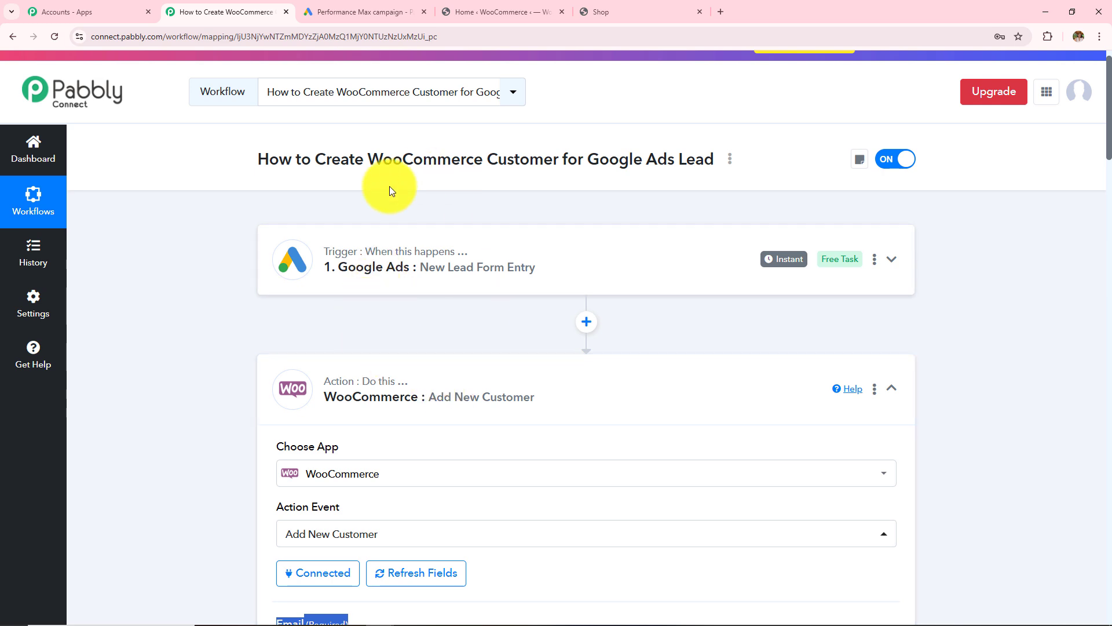
pyautogui.scroll(-5, 549, 341)
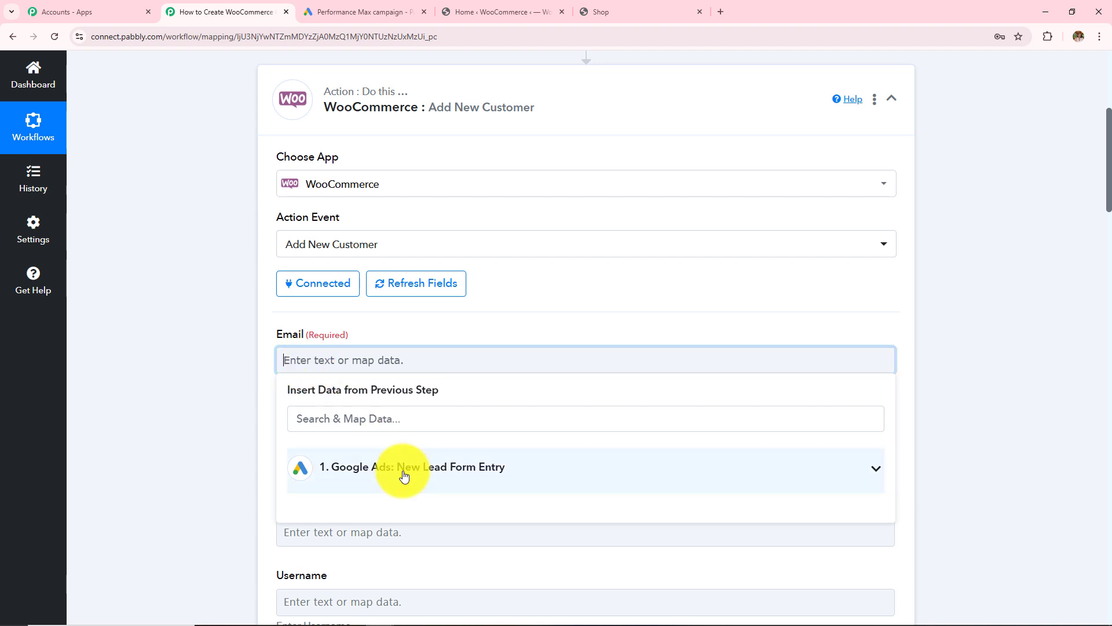
pyautogui.scroll(-4, 510, 324)
pyautogui.click(488, 240)
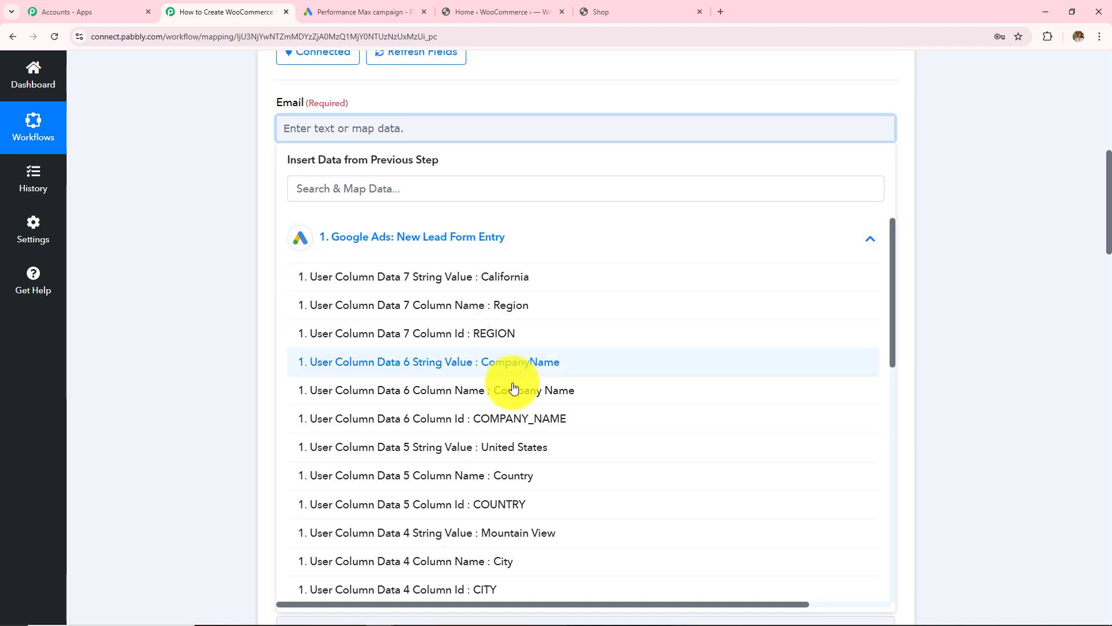
pyautogui.scroll(-6, 510, 385)
pyautogui.scroll(1, 516, 394)
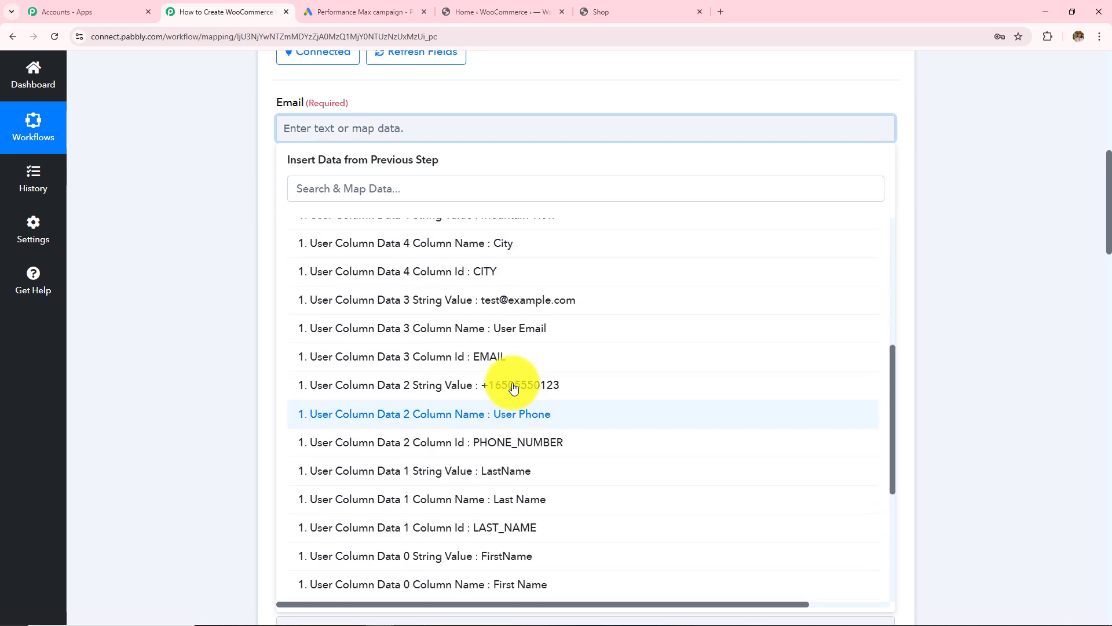
pyautogui.click(521, 331)
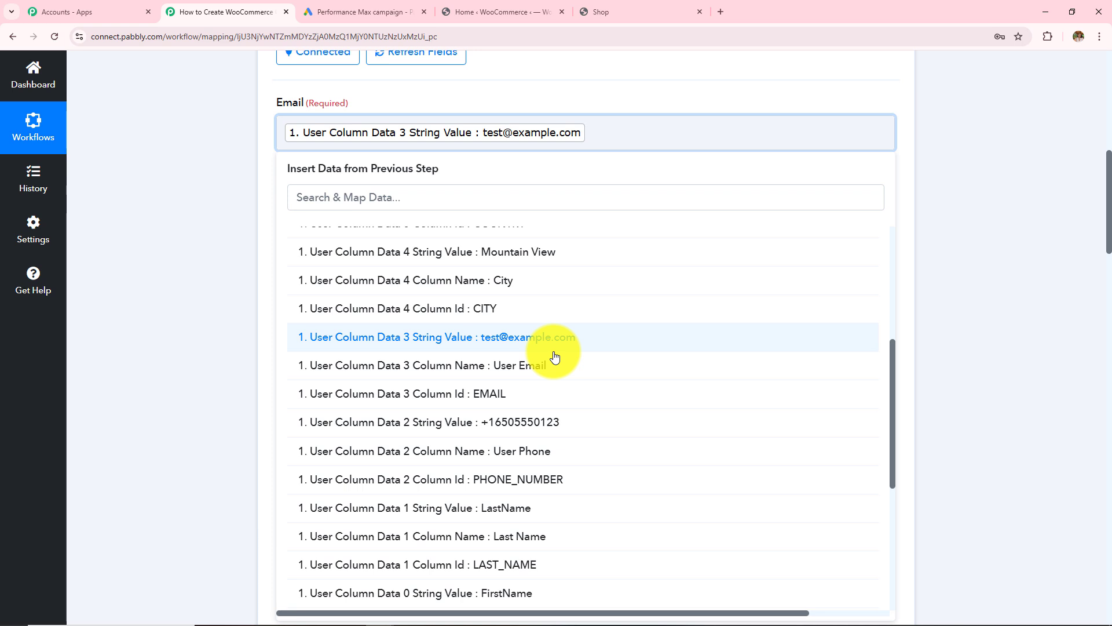
pyautogui.click(225, 213)
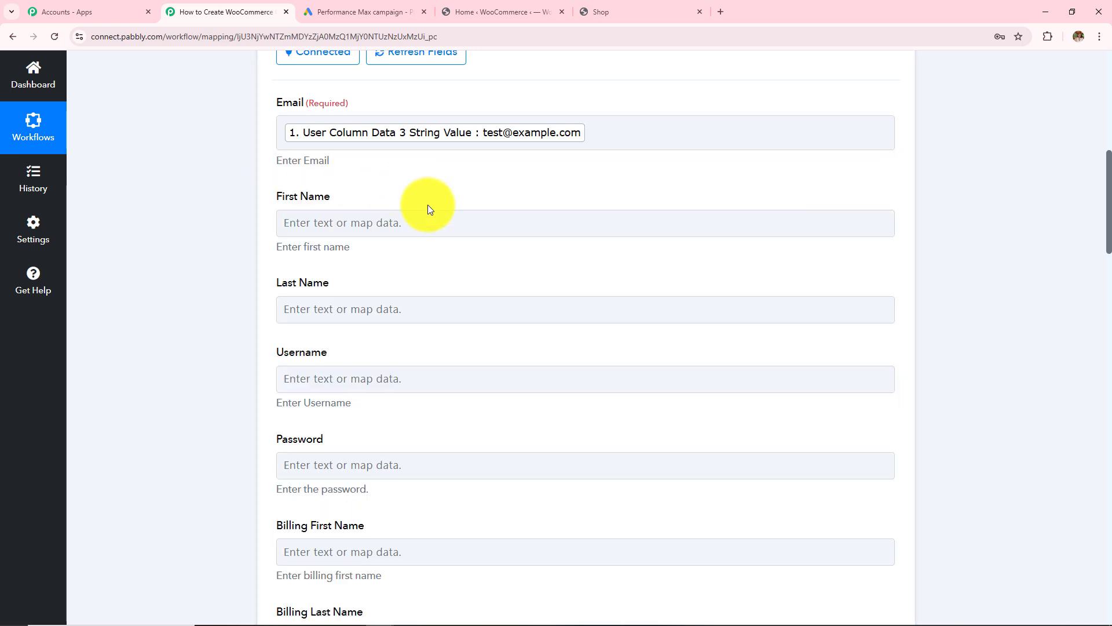
# - Map the lead's FirstName and LastName into the customer First Name and Last Name
pyautogui.click(425, 220)
pyautogui.click(442, 330)
pyautogui.scroll(-5, 492, 539)
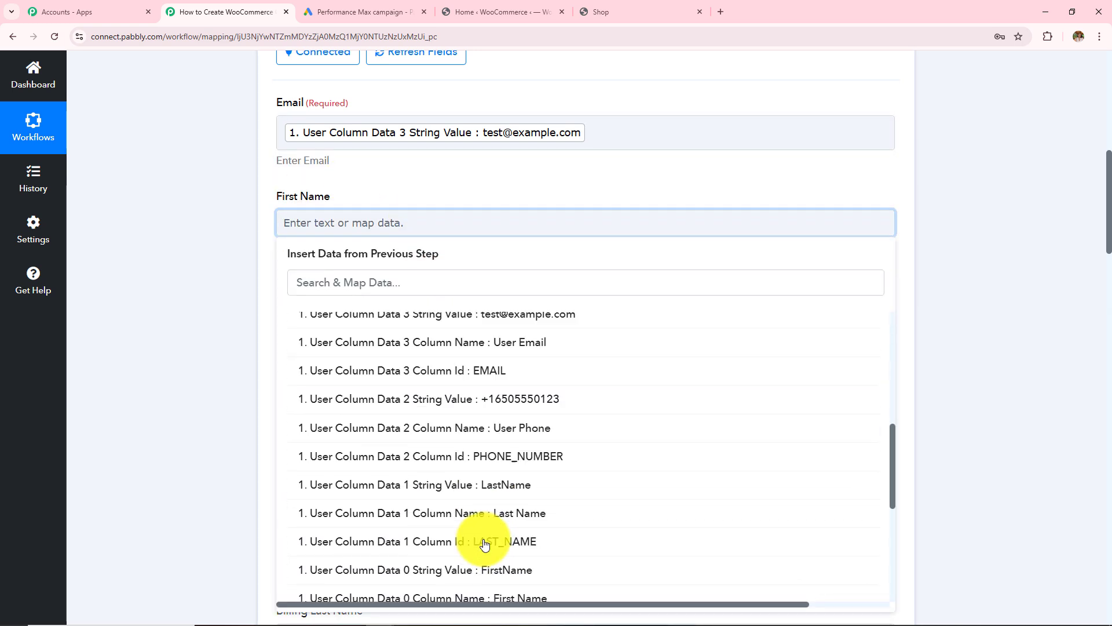
pyautogui.scroll(-10, 571, 371)
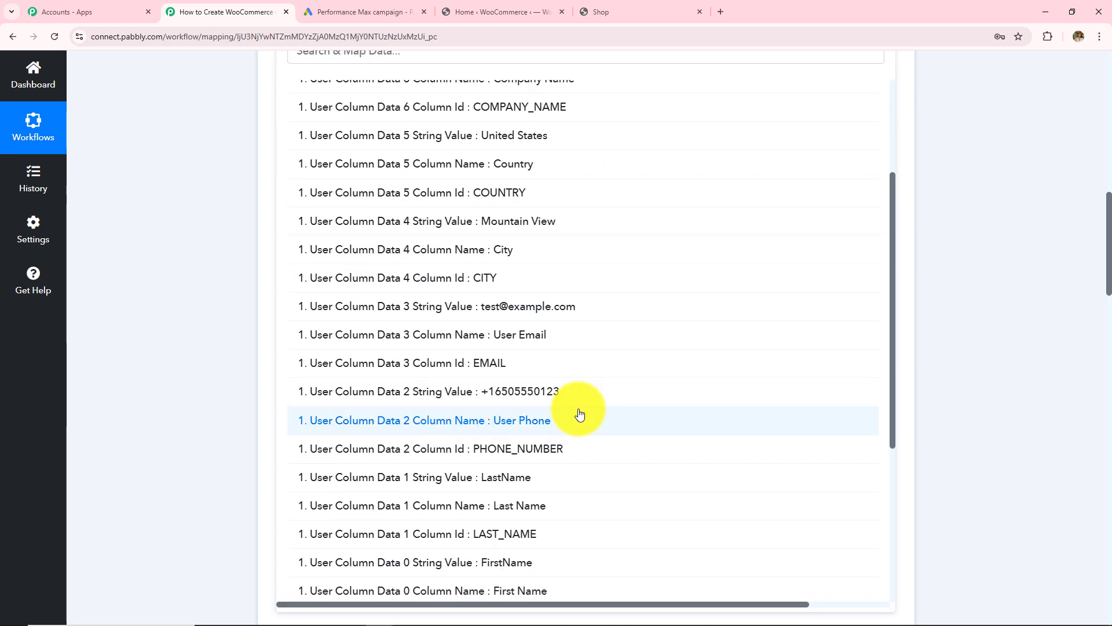
pyautogui.scroll(-2, 579, 413)
pyautogui.click(558, 447)
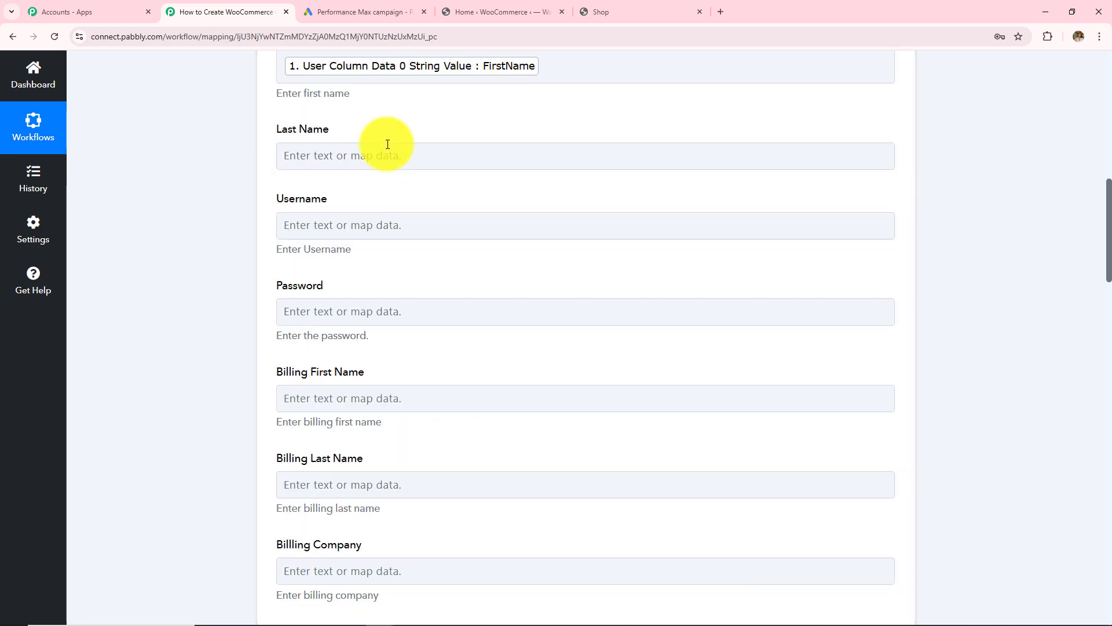
pyautogui.click(387, 144)
pyautogui.click(398, 263)
pyautogui.scroll(-5, 553, 522)
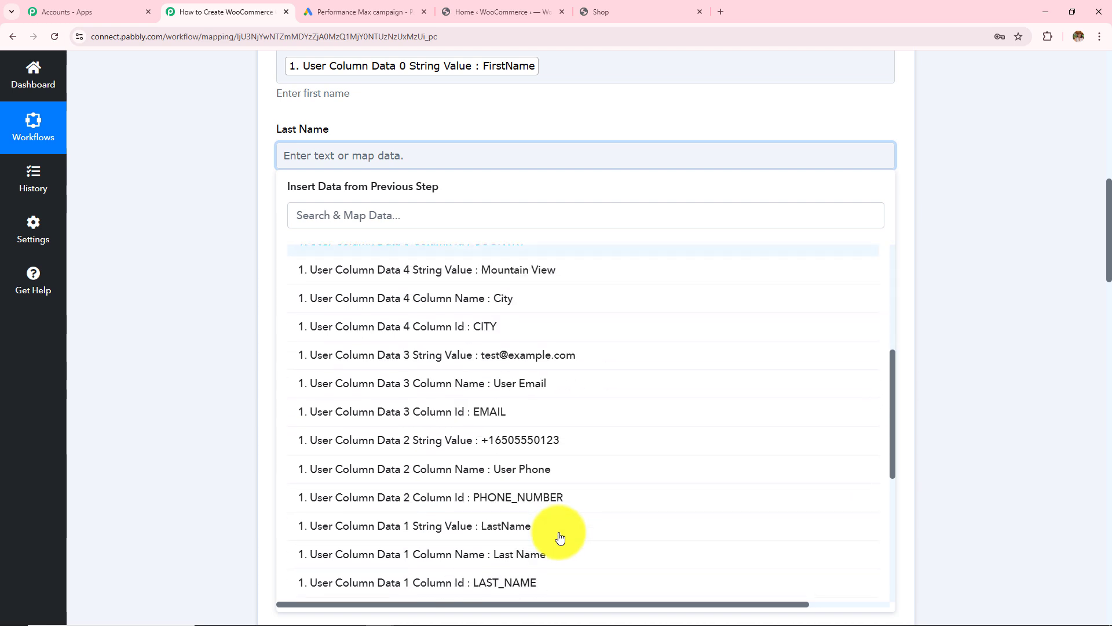
pyautogui.click(509, 469)
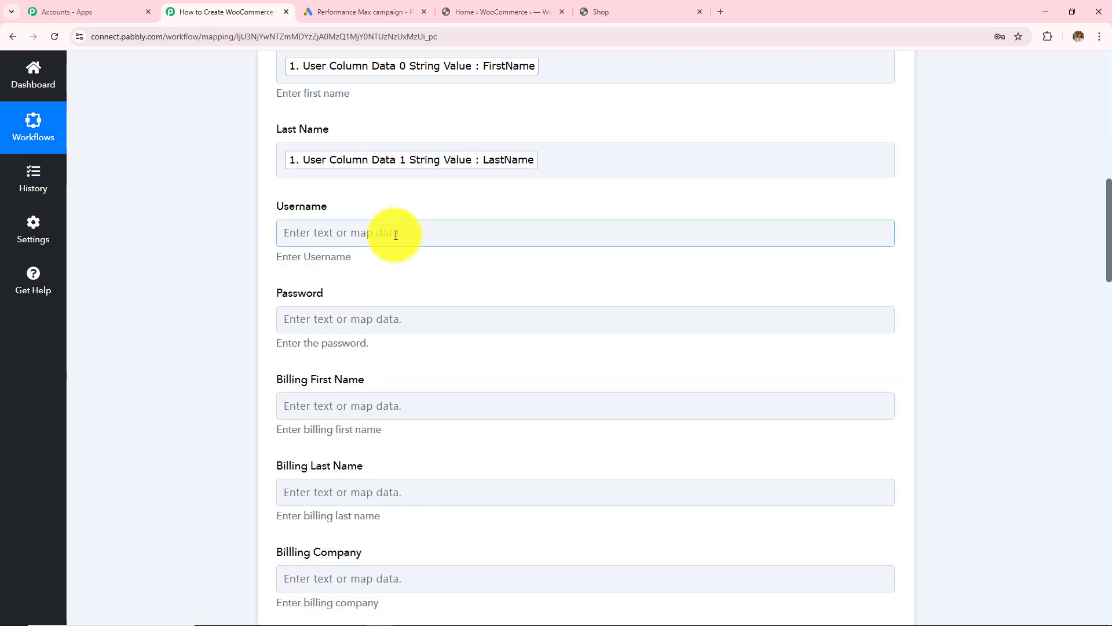
# - Map the lead's FirstName and LastName into Billing First Name and Billing Last Name
pyautogui.scroll(-1, 396, 235)
pyautogui.moveTo(271, 148); pyautogui.dragTo(366, 242)
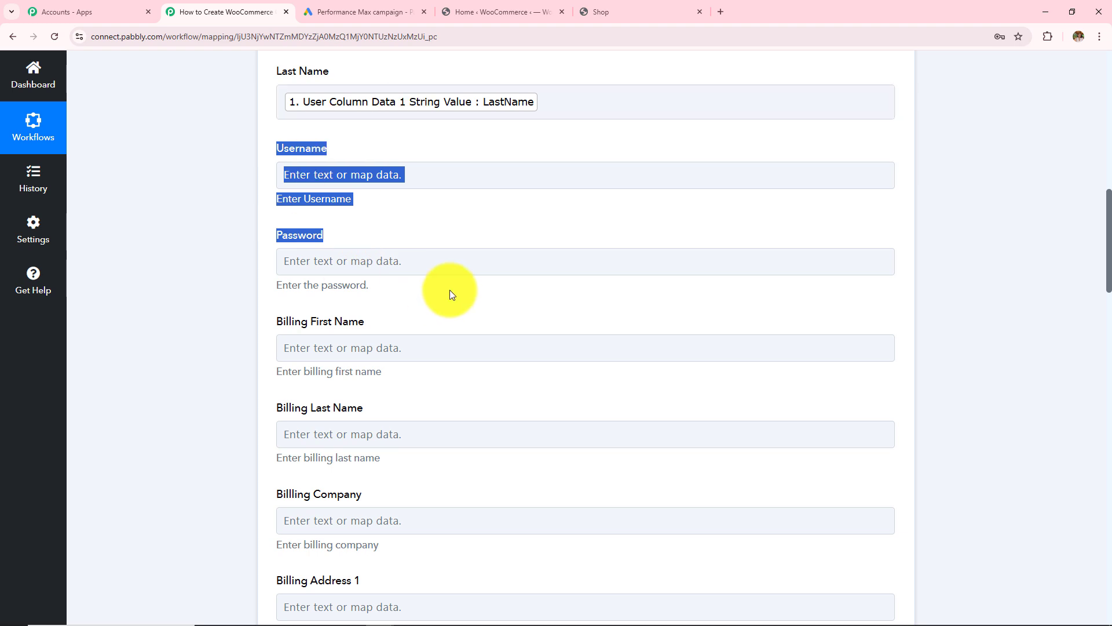
pyautogui.scroll(-2, 452, 293)
pyautogui.scroll(1, 452, 293)
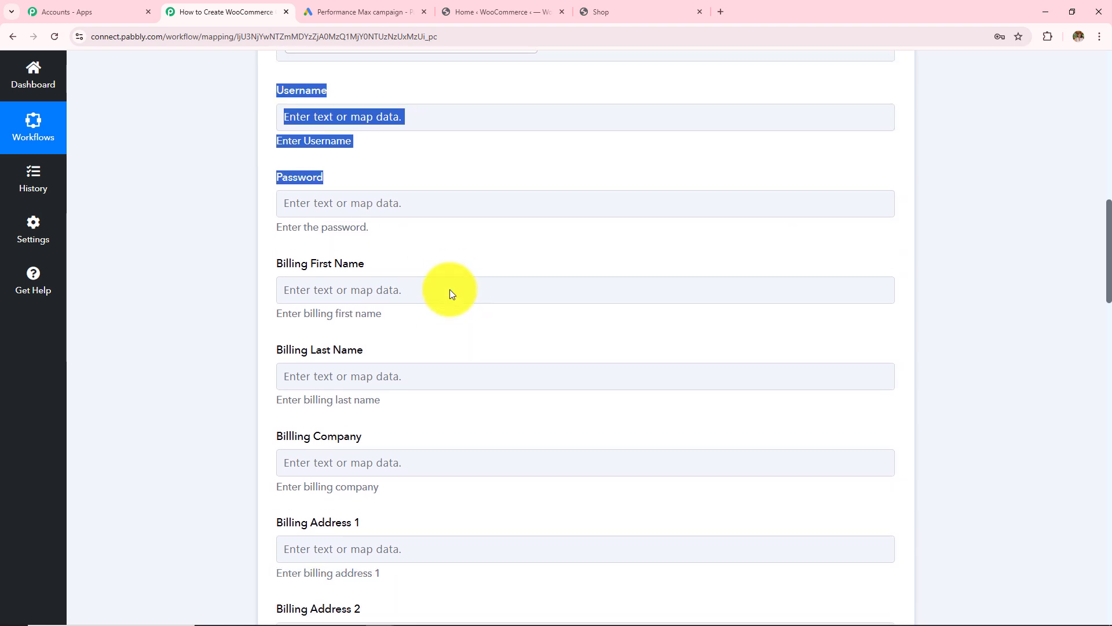
pyautogui.scroll(2, 449, 290)
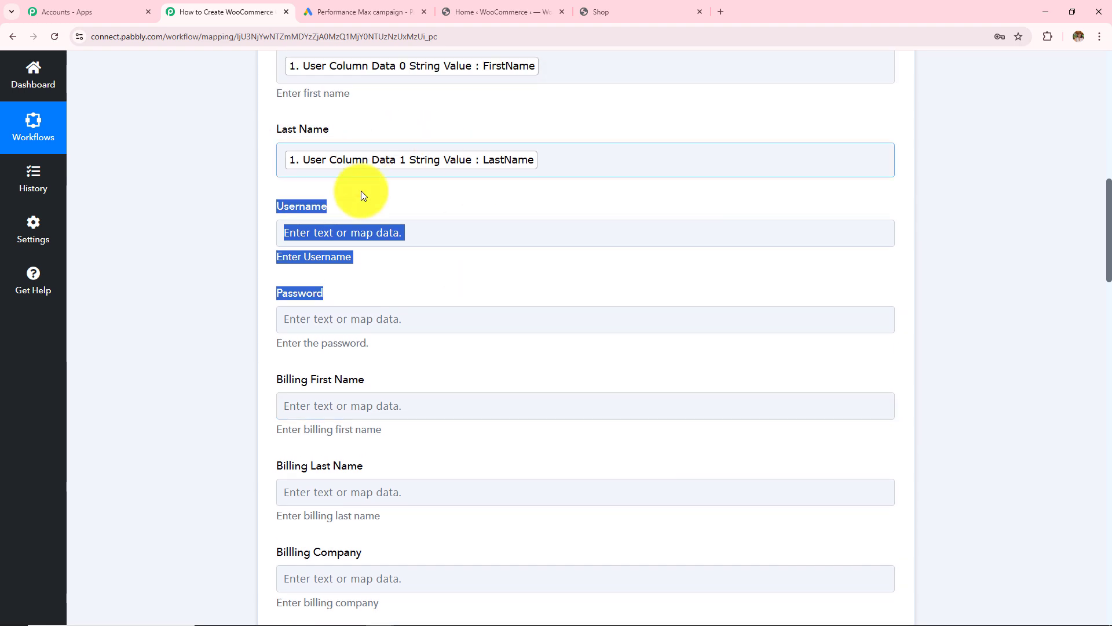
pyautogui.scroll(-3, 528, 291)
pyautogui.click(412, 229)
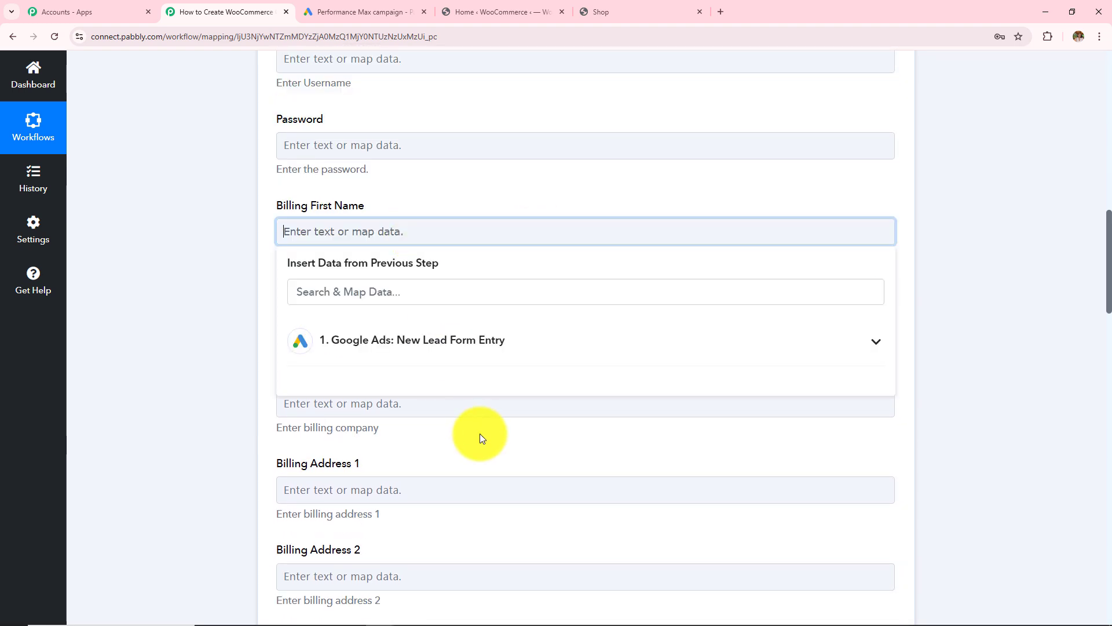
pyautogui.click(479, 348)
pyautogui.scroll(-3, 517, 461)
pyautogui.scroll(-2, 517, 461)
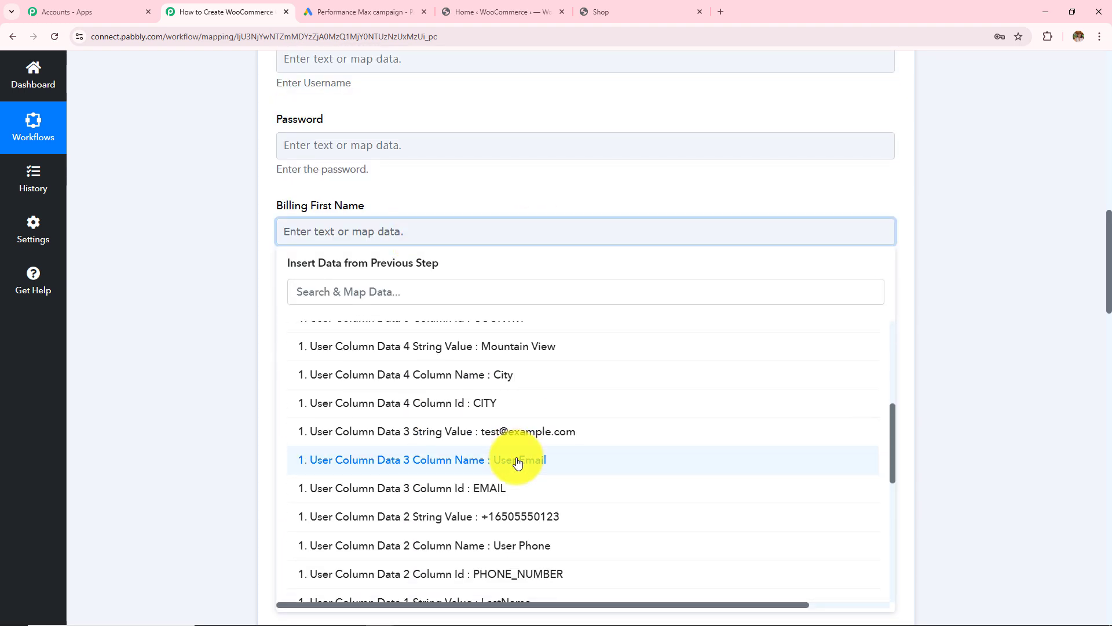
pyautogui.scroll(-5, 517, 462)
pyautogui.click(502, 402)
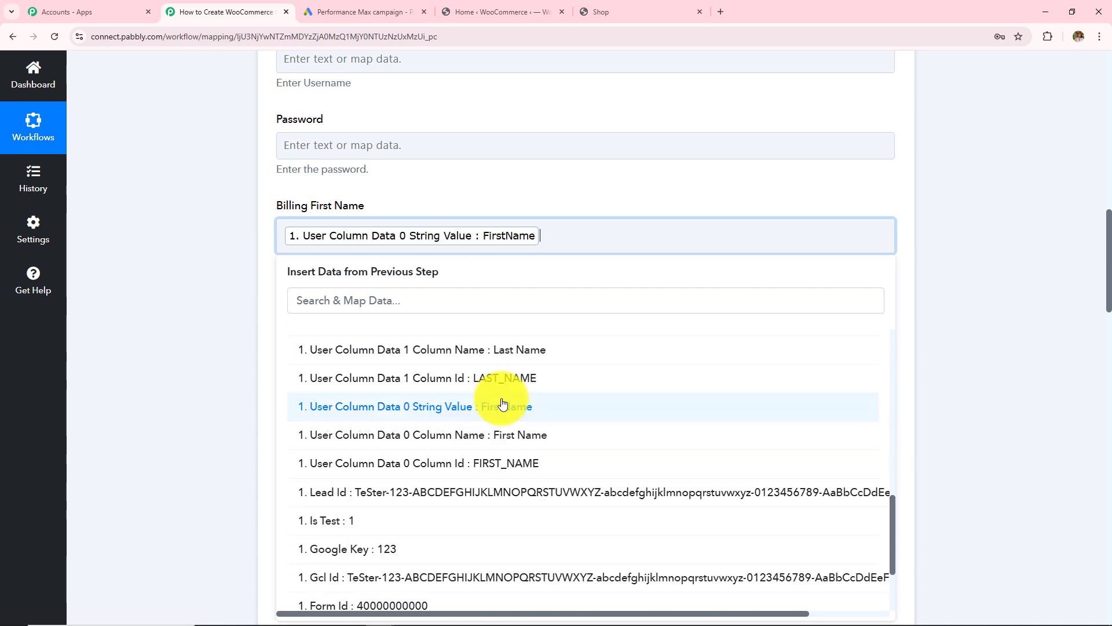
pyautogui.click(248, 285)
pyautogui.click(360, 322)
pyautogui.click(444, 452)
pyautogui.scroll(-8, 510, 523)
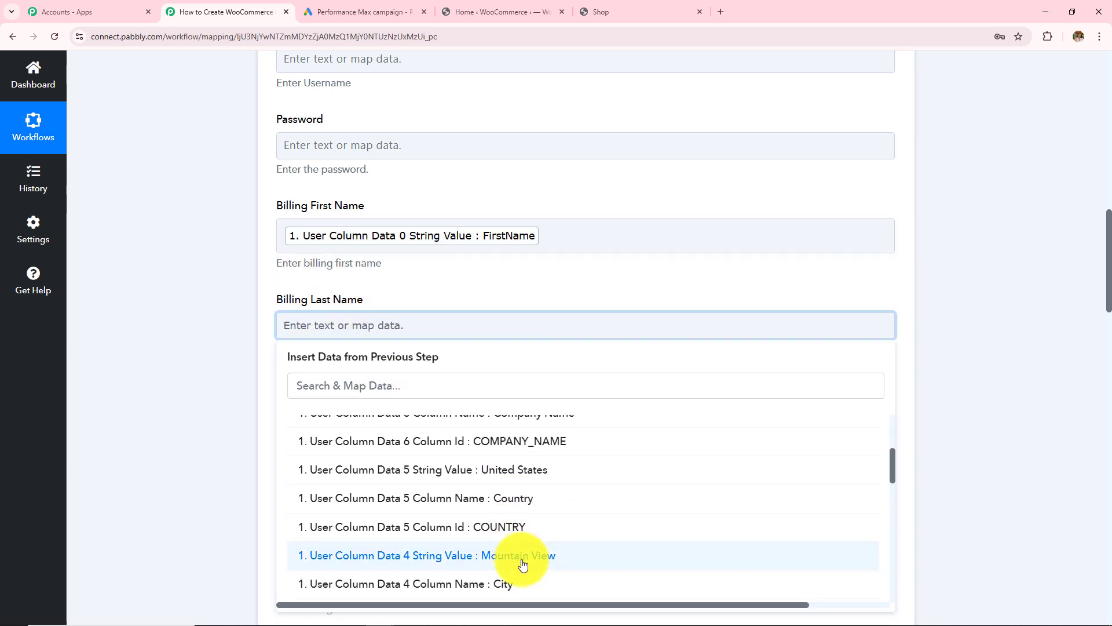
pyautogui.click(454, 240)
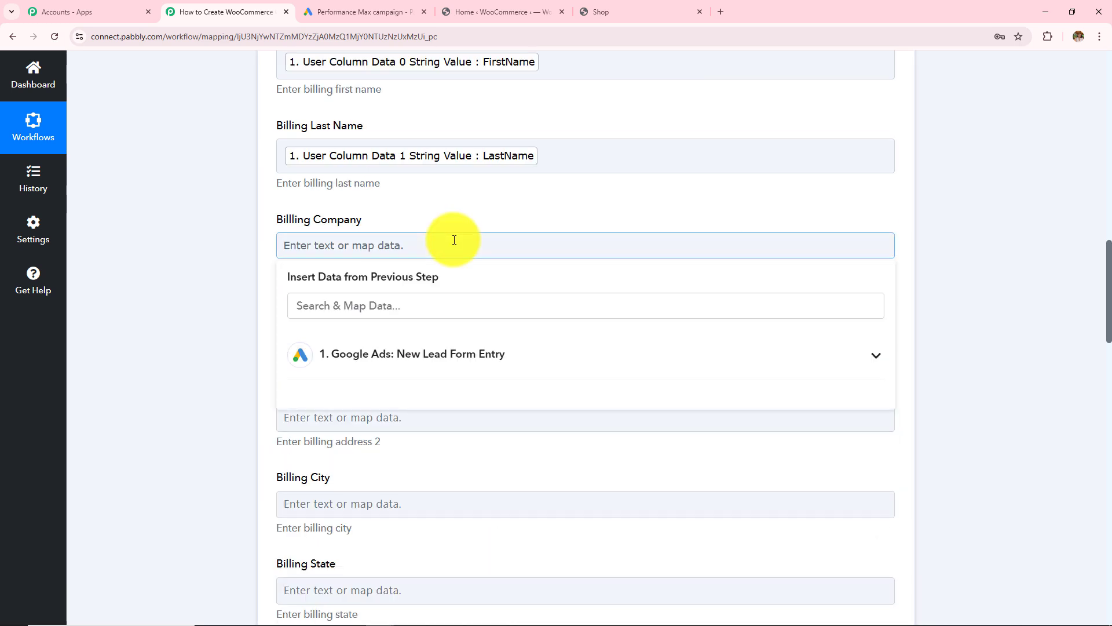
# - Map the lead's CompanyName into Billing Company and Mountain View into Billing Address 1
pyautogui.click(472, 351)
pyautogui.scroll(-5, 459, 427)
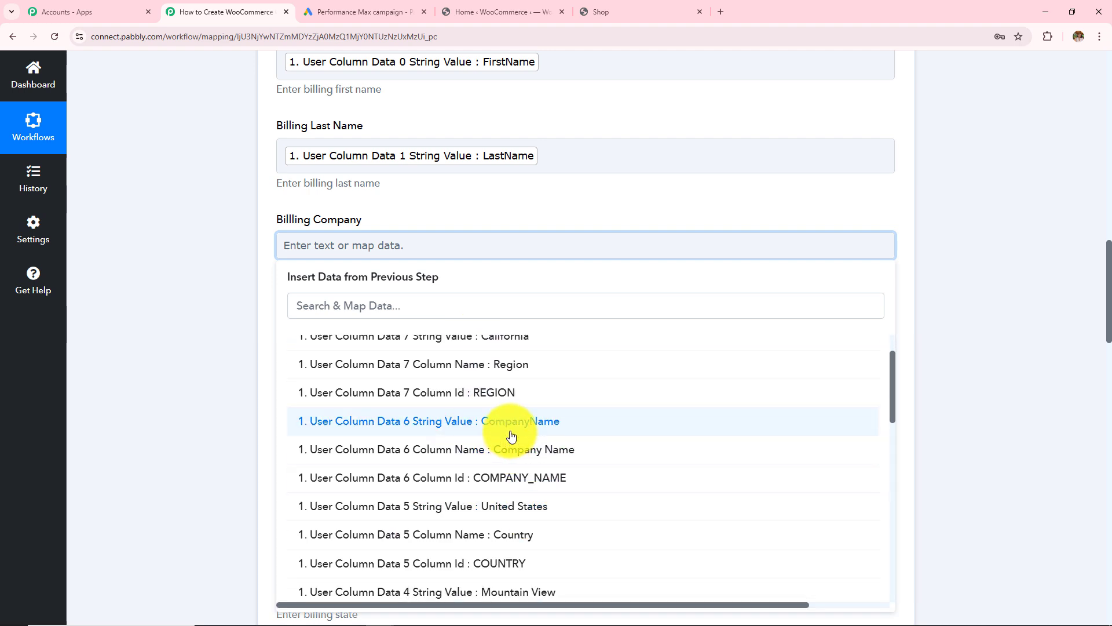
pyautogui.click(510, 428)
pyautogui.click(213, 262)
pyautogui.scroll(-2, 509, 297)
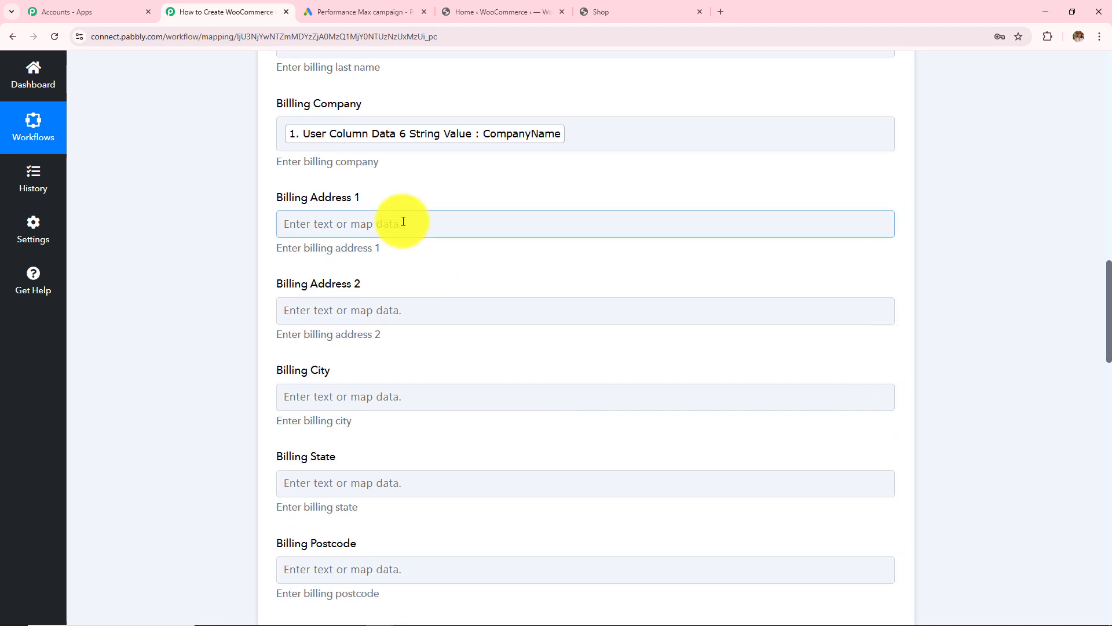
pyautogui.click(402, 220)
pyautogui.click(447, 339)
pyautogui.scroll(-3, 510, 452)
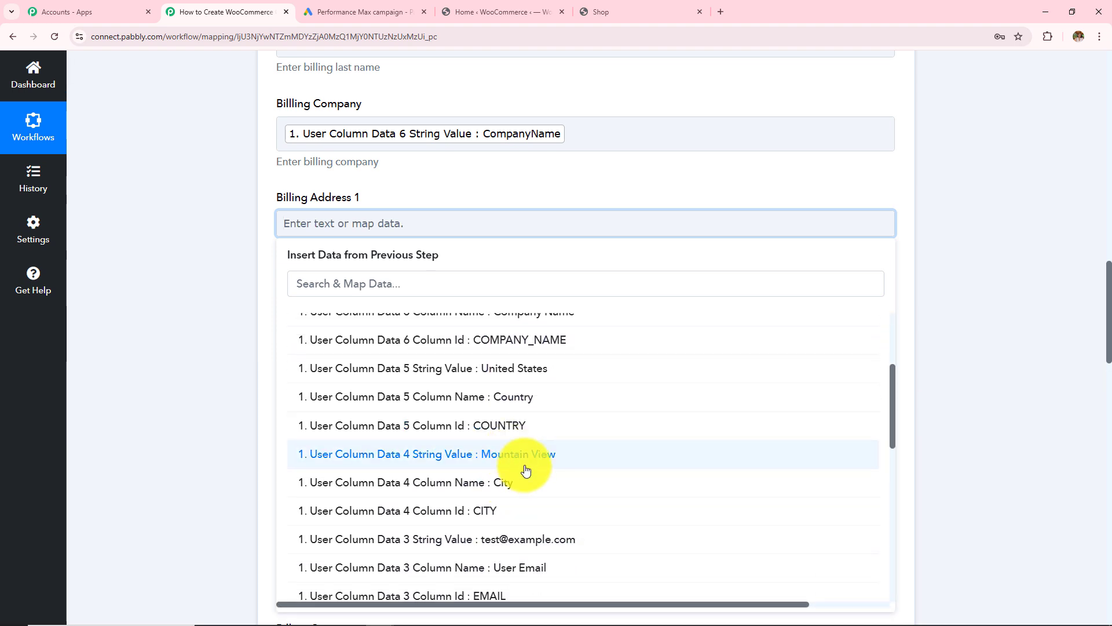
pyautogui.click(526, 470)
# - Map Mountain View, California and United States into Billing City, State and Country
pyautogui.scroll(-3, 434, 348)
pyautogui.click(373, 231)
pyautogui.click(429, 342)
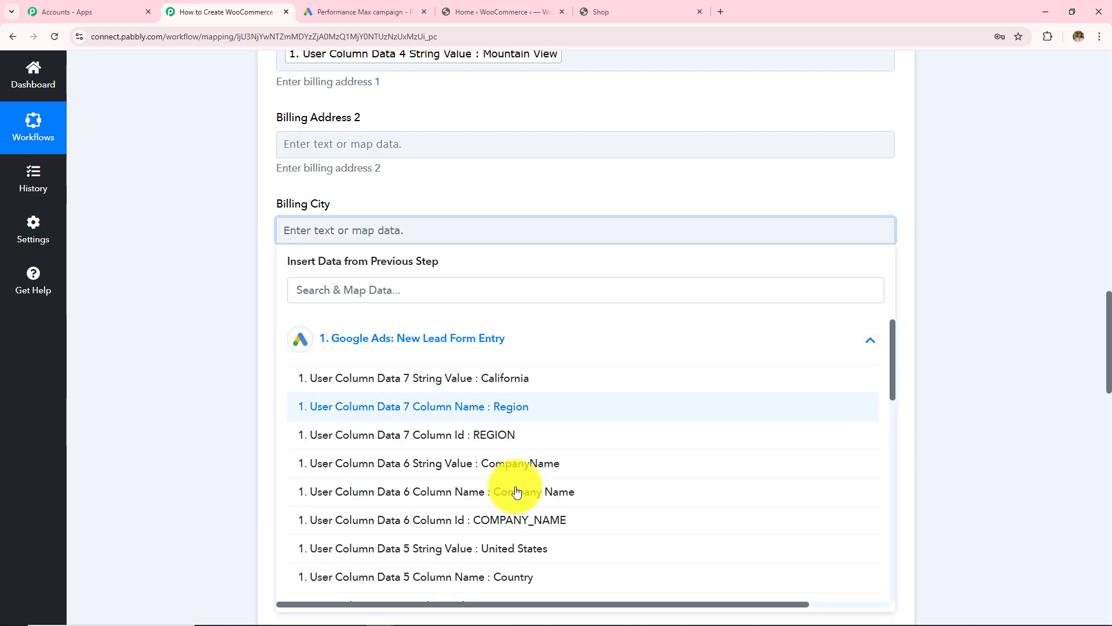
pyautogui.scroll(-2, 517, 492)
pyautogui.click(492, 512)
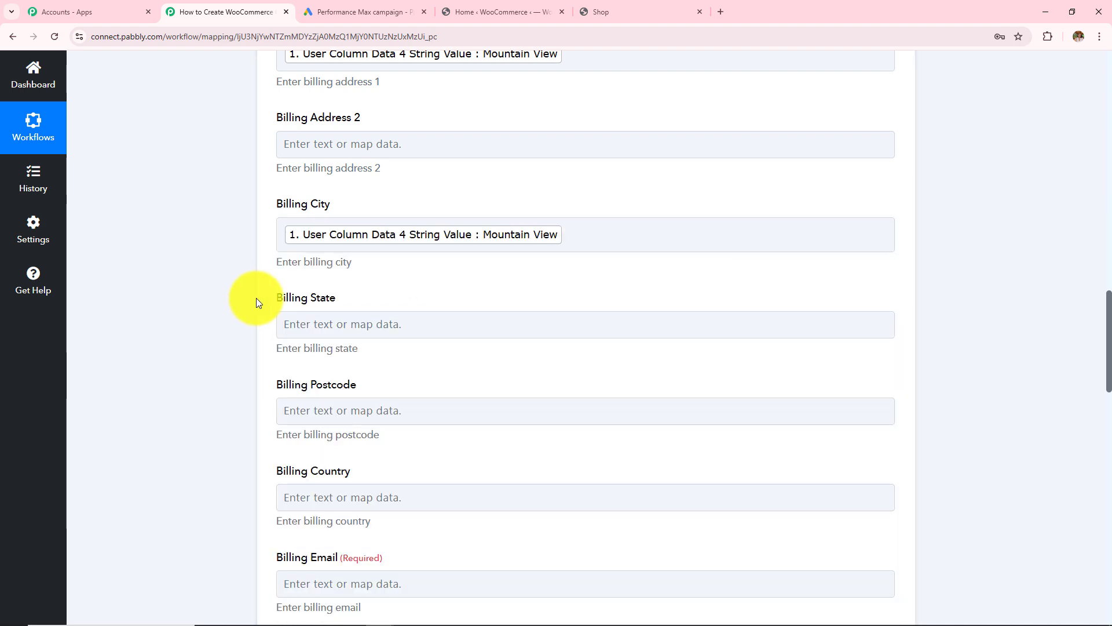
pyautogui.scroll(-2, 434, 313)
pyautogui.click(417, 209)
pyautogui.click(442, 316)
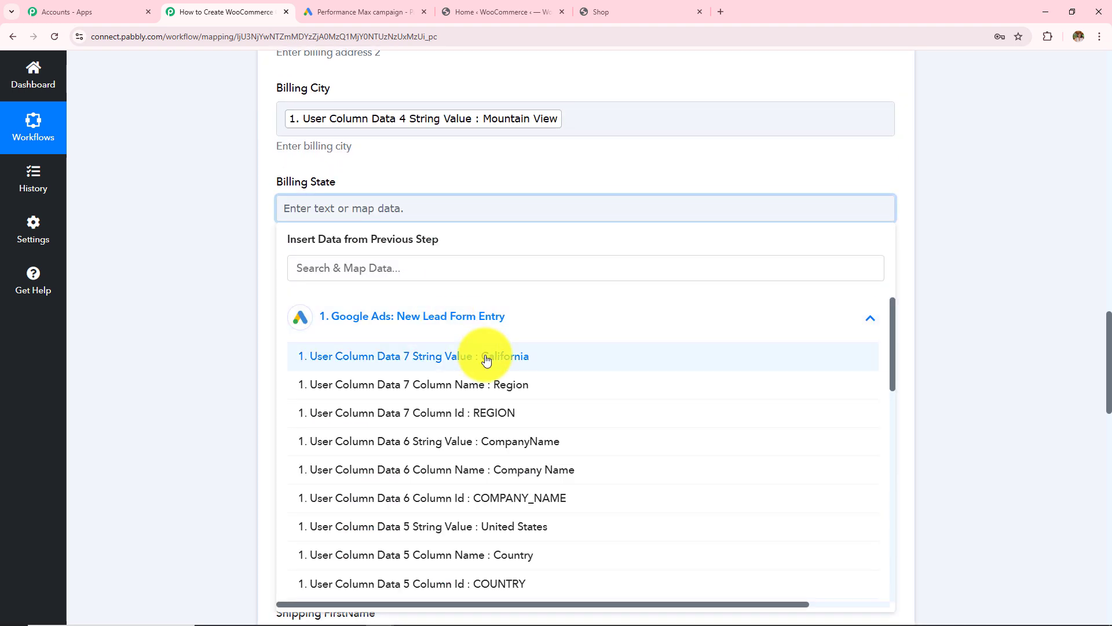
pyautogui.click(486, 356)
pyautogui.click(203, 217)
pyautogui.scroll(-2, 362, 273)
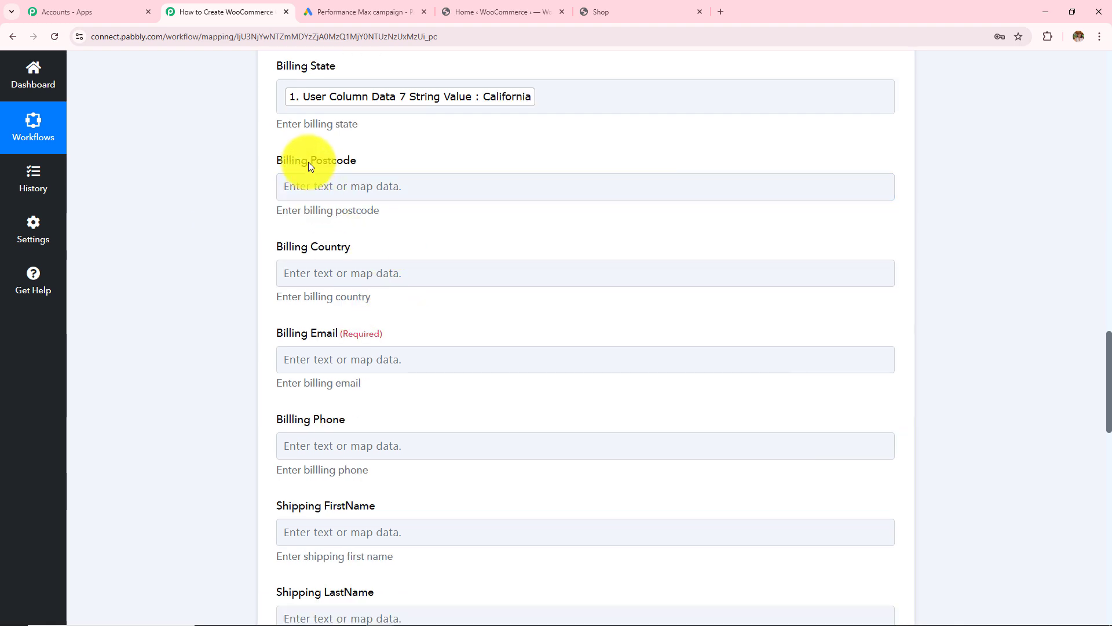
pyautogui.moveTo(313, 164); pyautogui.dragTo(368, 260)
pyautogui.click(381, 275)
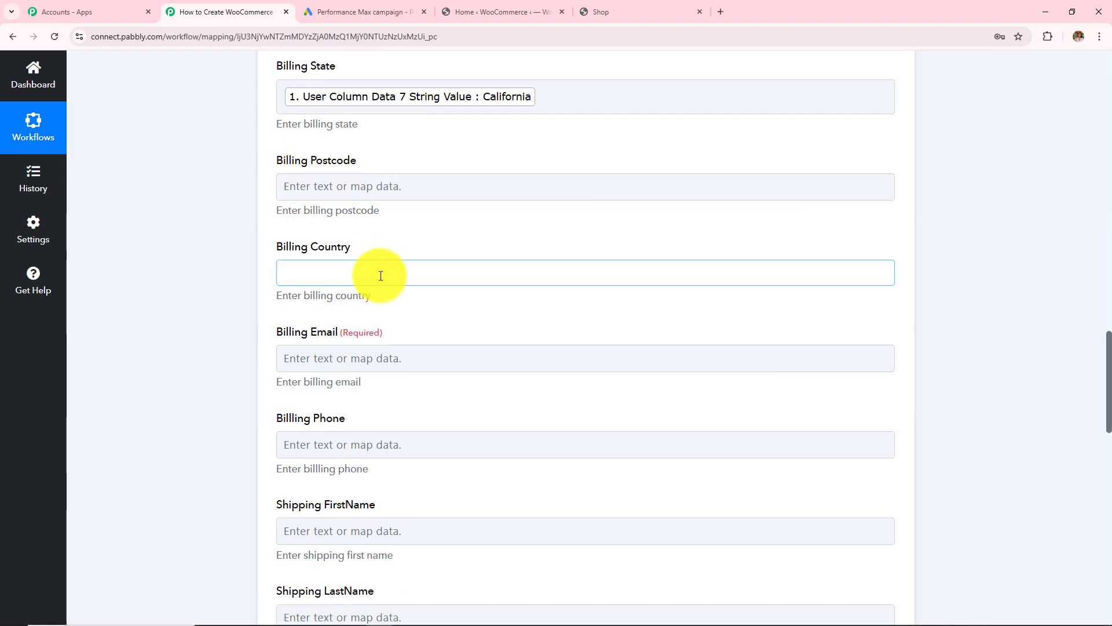
pyautogui.click(434, 399)
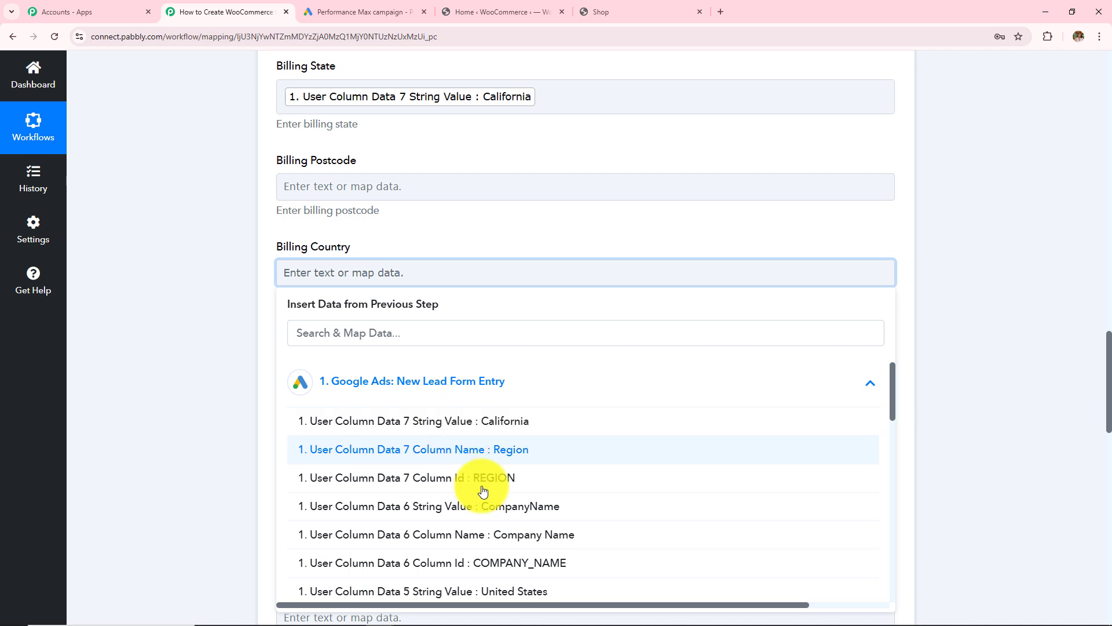
pyautogui.scroll(-3, 483, 491)
pyautogui.click(479, 419)
pyautogui.click(166, 223)
# - Map the lead's email and phone values into Billing Email and Billing Phone
pyautogui.scroll(-1, 439, 264)
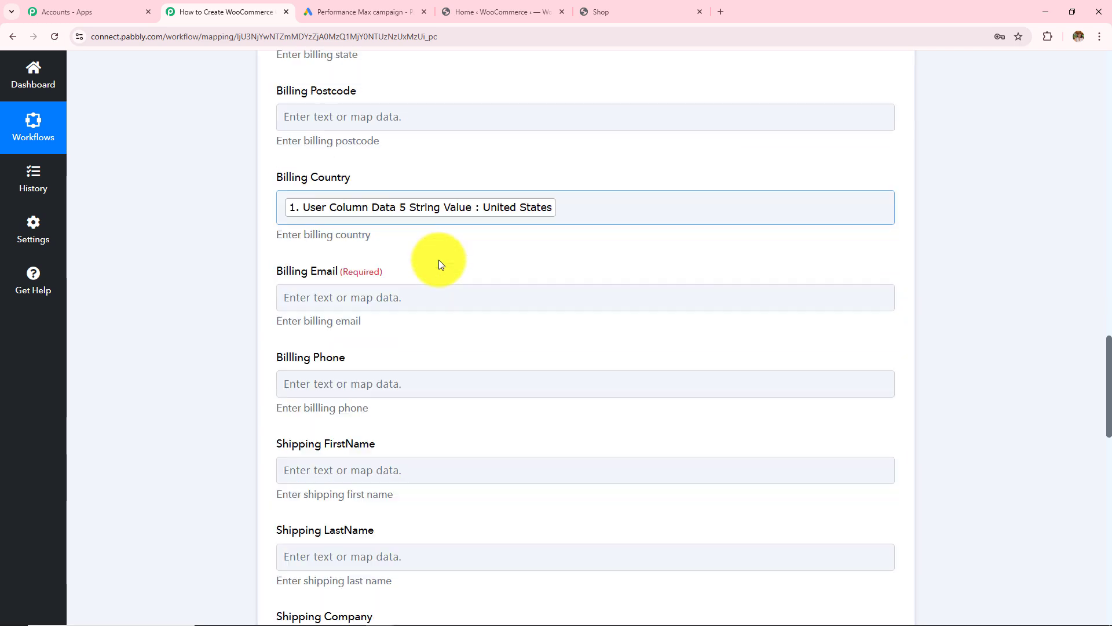
pyautogui.click(440, 297)
pyautogui.click(461, 373)
pyautogui.scroll(-10, 565, 550)
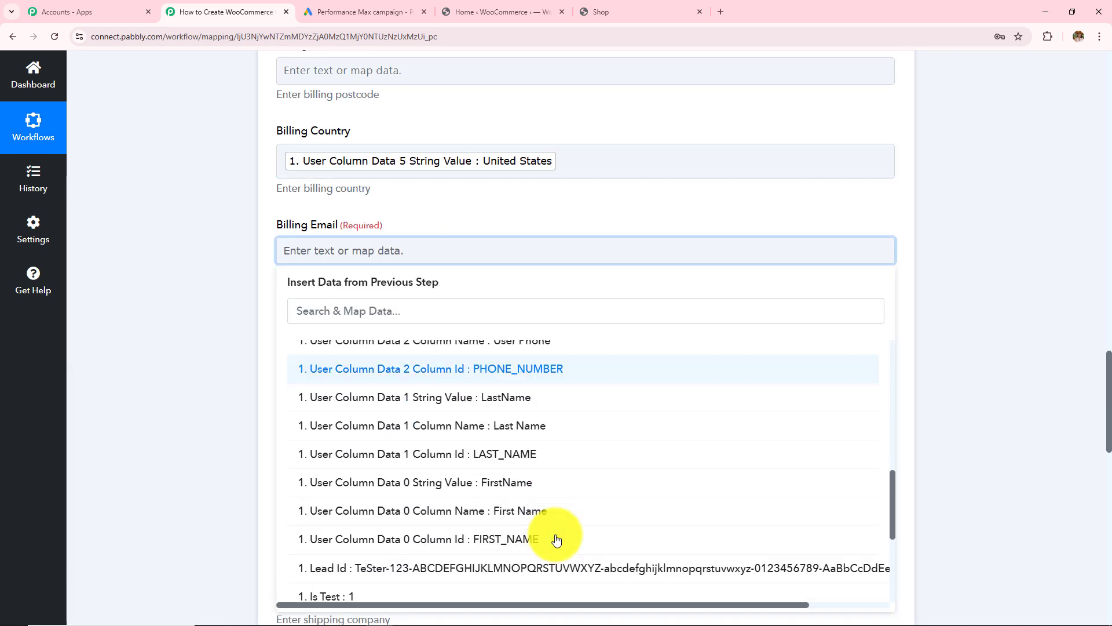
pyautogui.scroll(4, 557, 540)
pyautogui.click(484, 394)
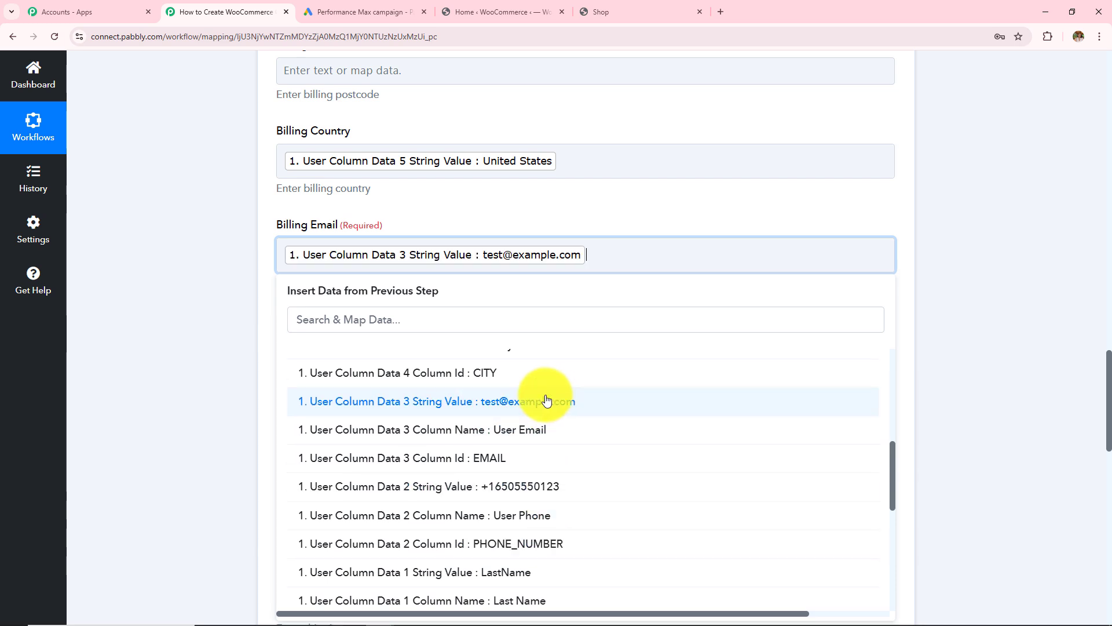
pyautogui.click(231, 277)
pyautogui.scroll(-2, 422, 314)
pyautogui.click(422, 228)
pyautogui.click(467, 345)
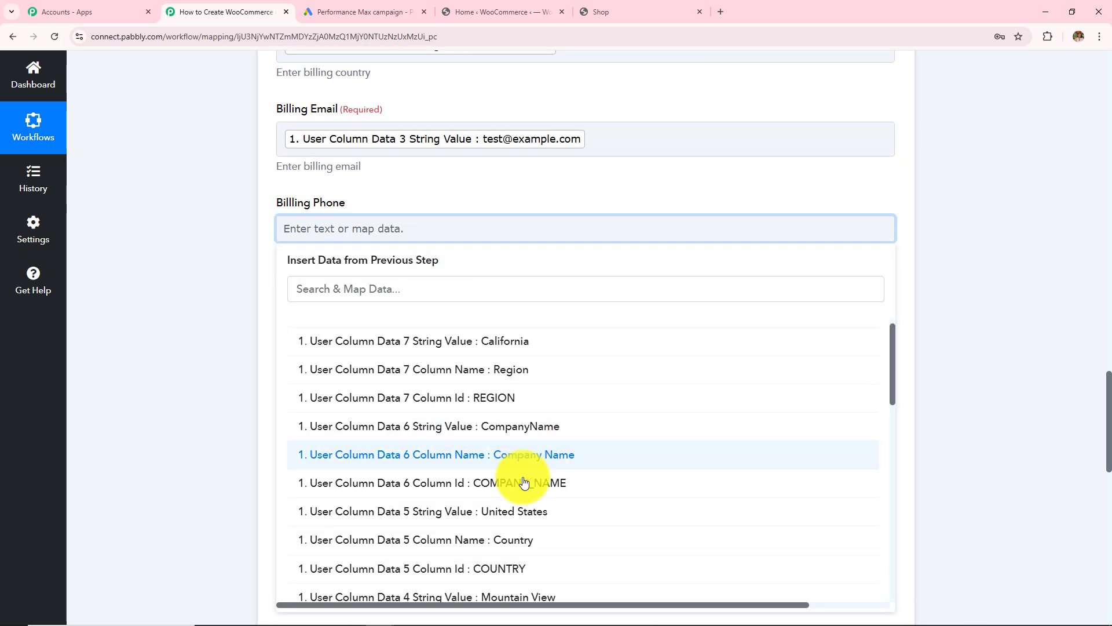
pyautogui.scroll(-4, 527, 484)
pyautogui.click(537, 514)
pyautogui.click(195, 336)
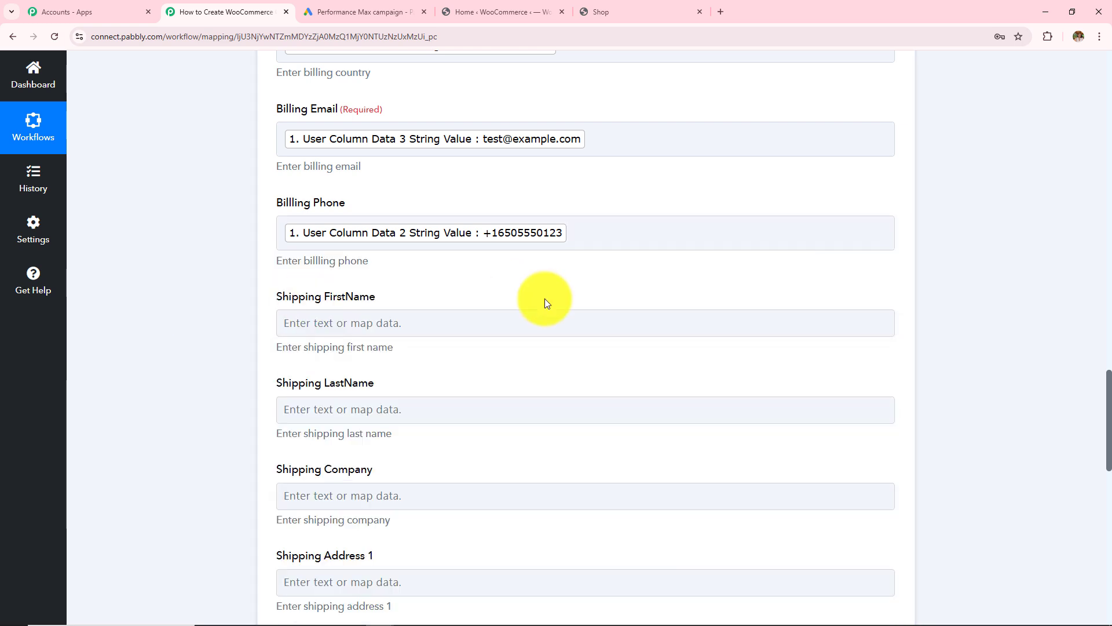
# - Map the lead's FirstName into Shipping FirstName and move on to Shipping Postcode
pyautogui.click(545, 322)
pyautogui.scroll(-10, 516, 464)
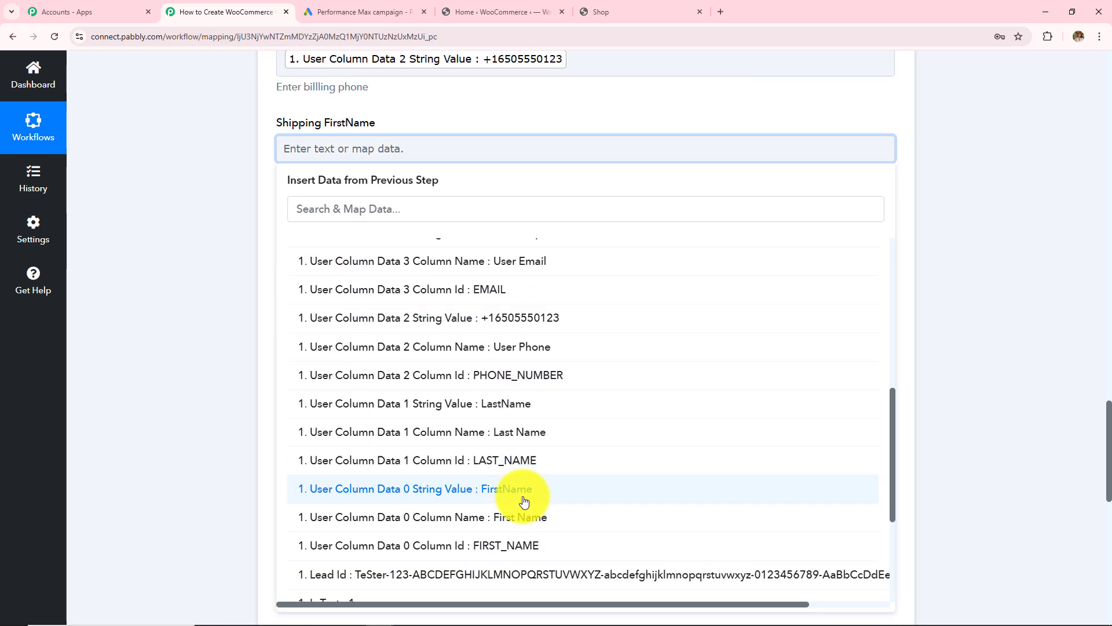
pyautogui.click(524, 502)
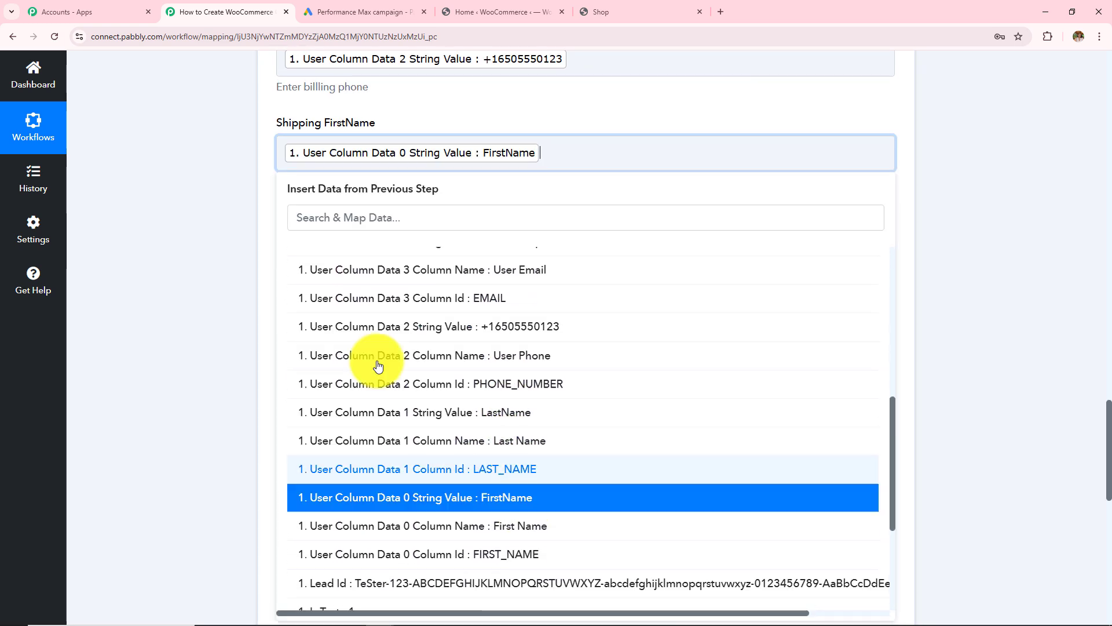
pyautogui.scroll(-10, 489, 236)
pyautogui.click(508, 325)
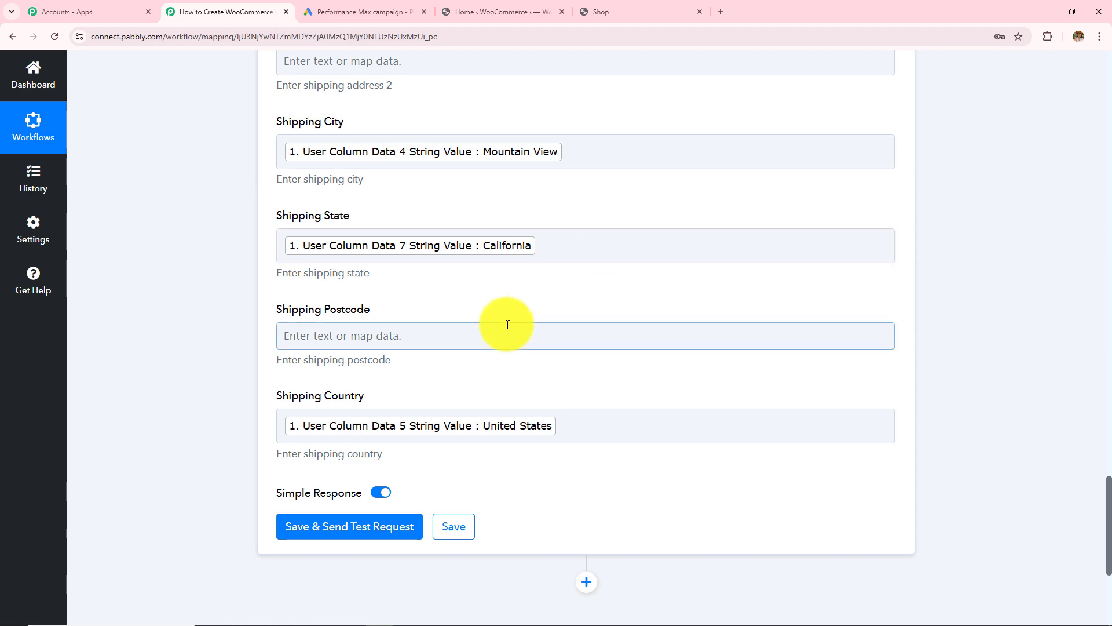
pyautogui.scroll(20, 508, 324)
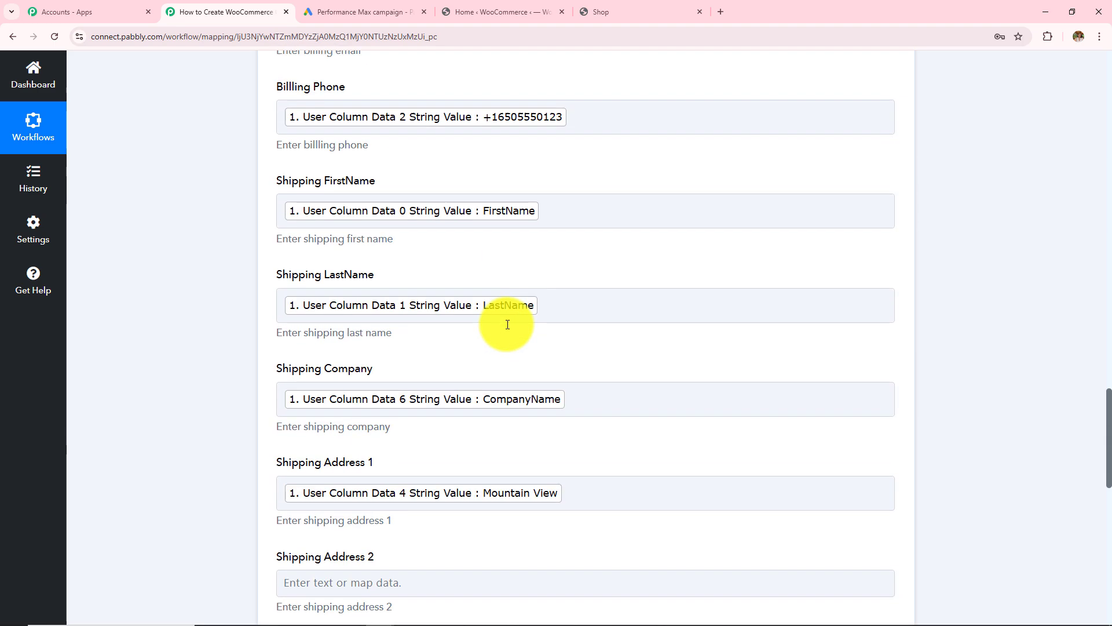
pyautogui.scroll(11, 507, 324)
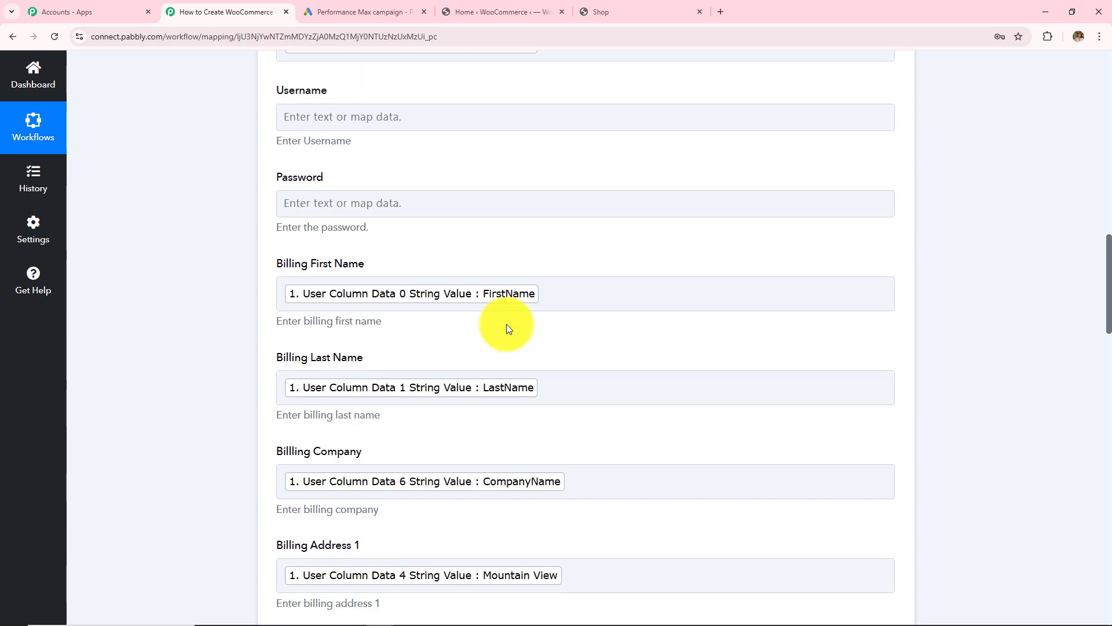
pyautogui.scroll(4, 506, 328)
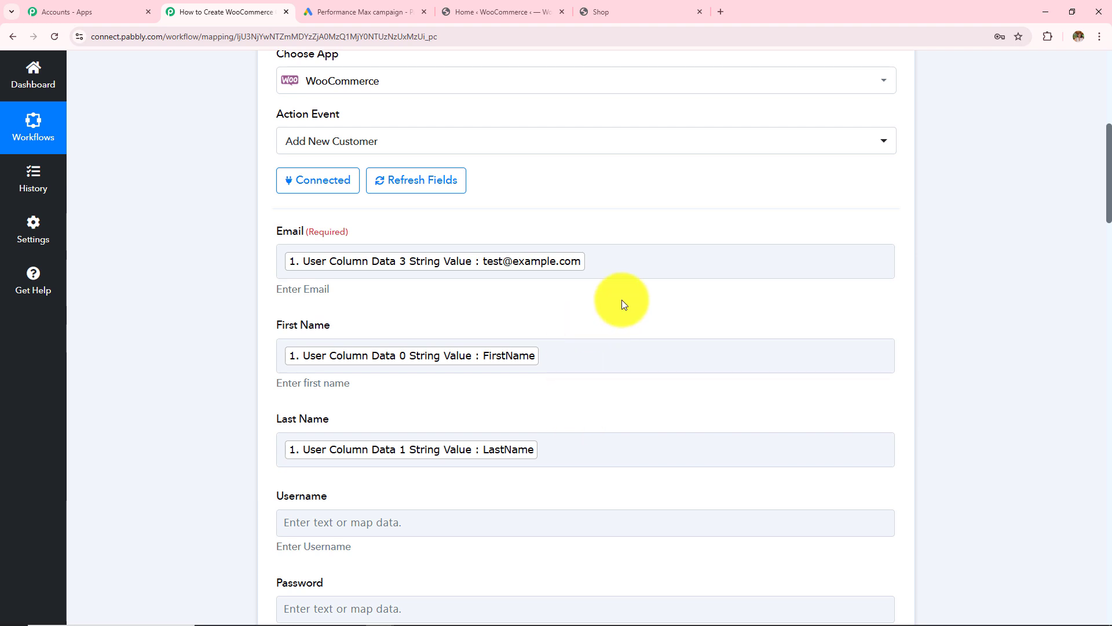
pyautogui.scroll(-10, 623, 305)
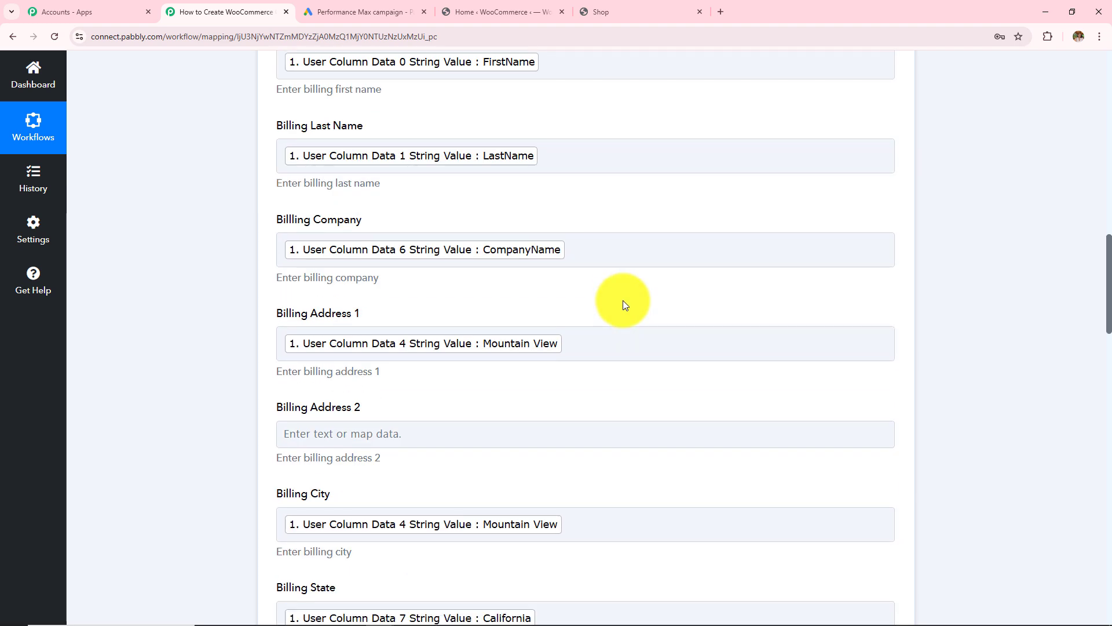
pyautogui.scroll(-5, 623, 305)
pyautogui.scroll(-10, 623, 305)
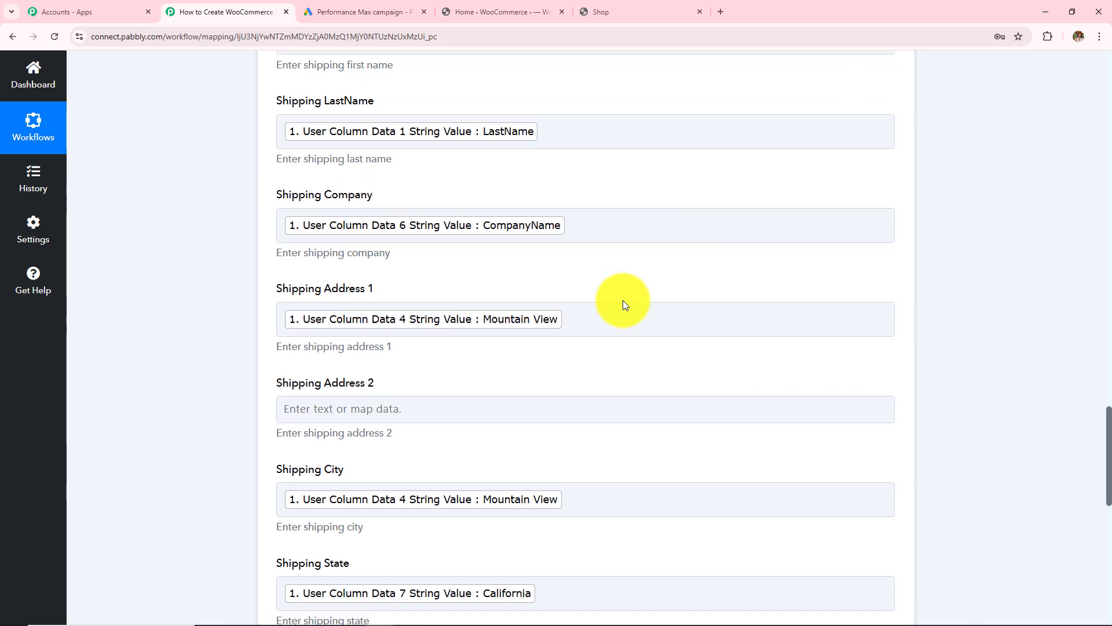
pyautogui.scroll(-8, 623, 305)
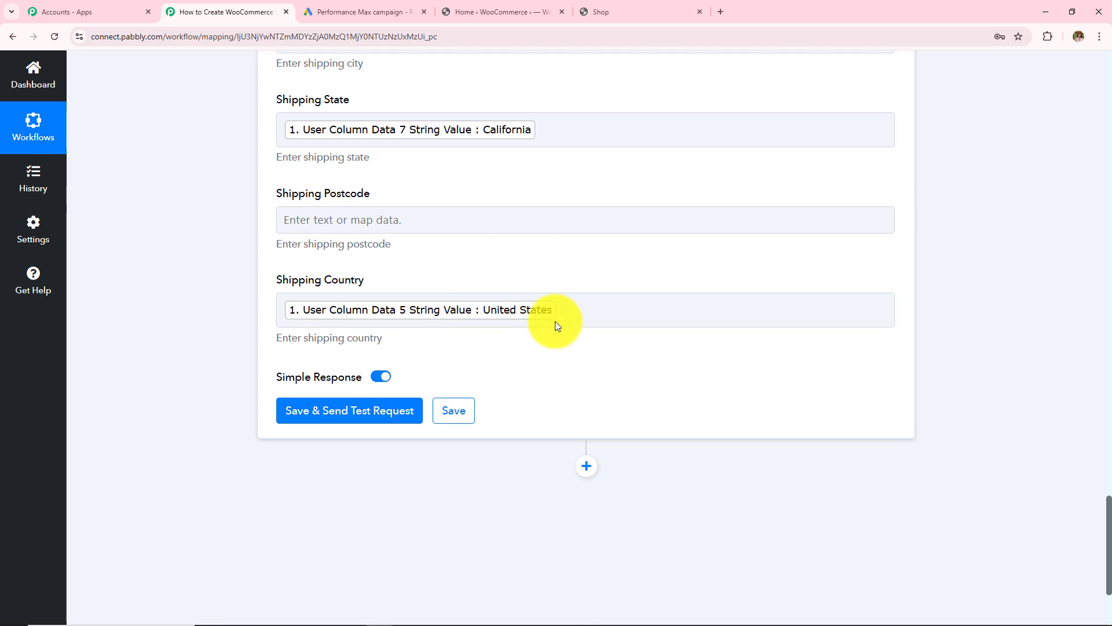
pyautogui.click(609, 308)
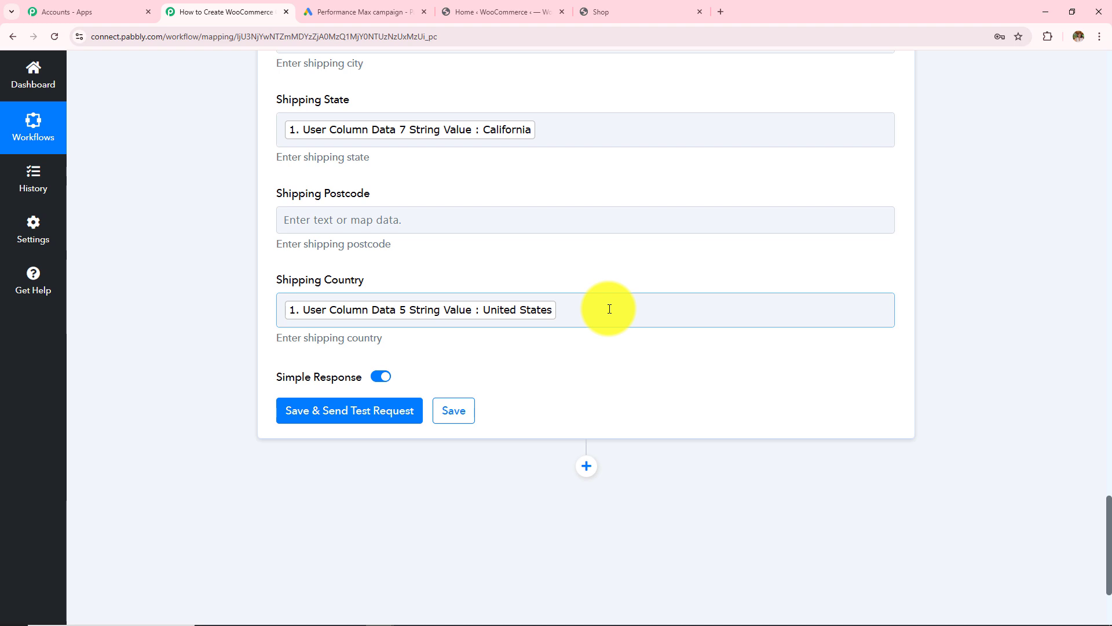
pyautogui.scroll(-3, 610, 308)
# - Save the step, send a test request, and check the returned customer Id 1158
pyautogui.click(322, 250)
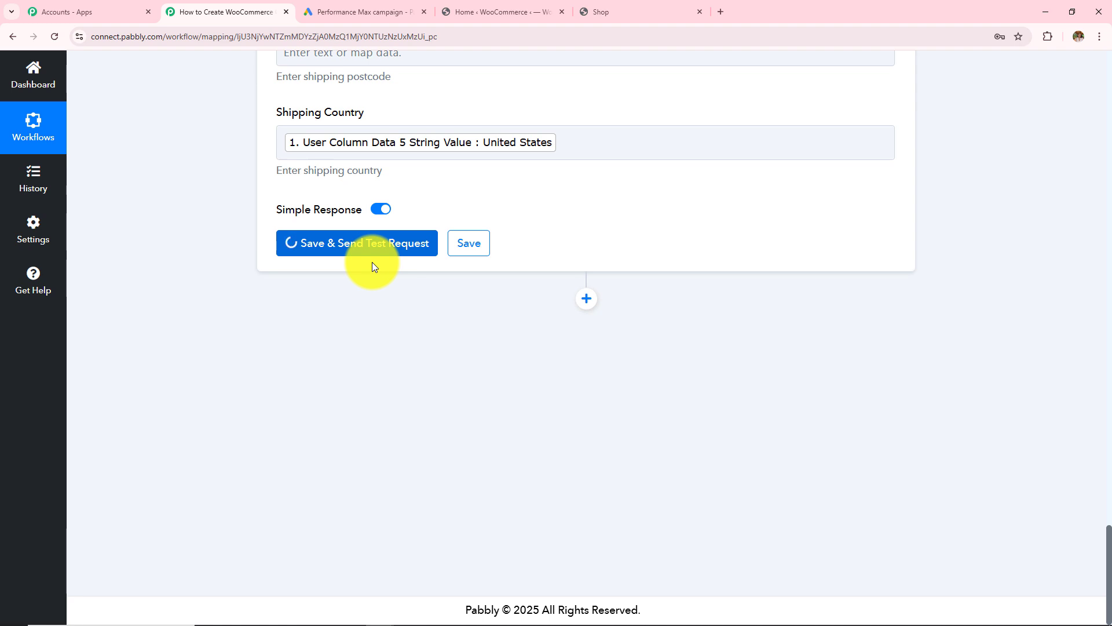
pyautogui.scroll(-3, 704, 254)
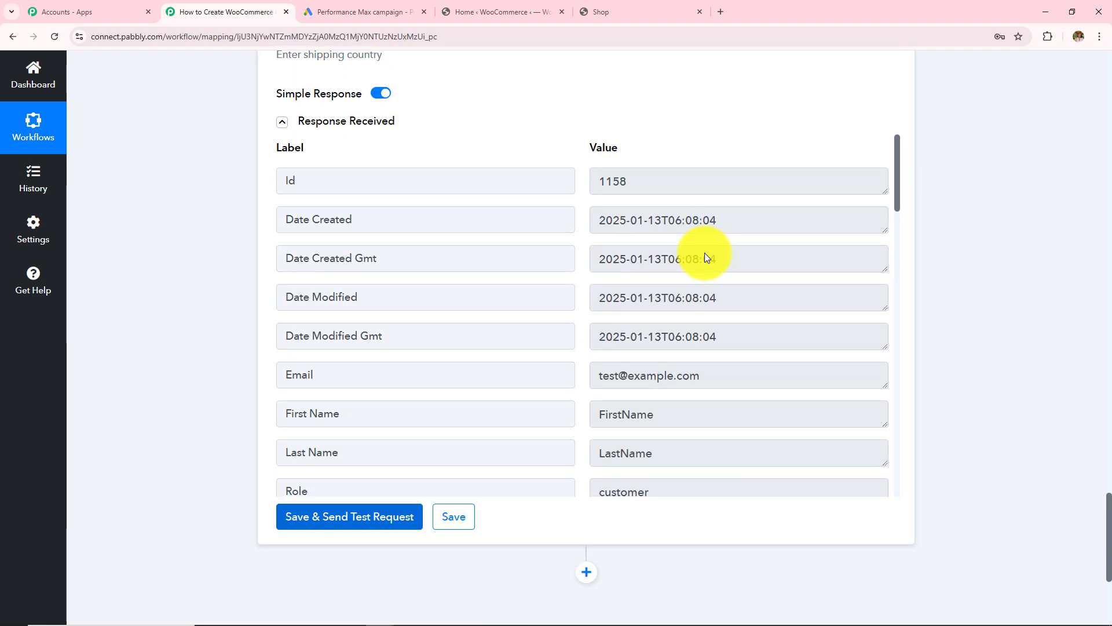
pyautogui.click(633, 180)
pyautogui.moveTo(633, 180); pyautogui.dragTo(560, 188)
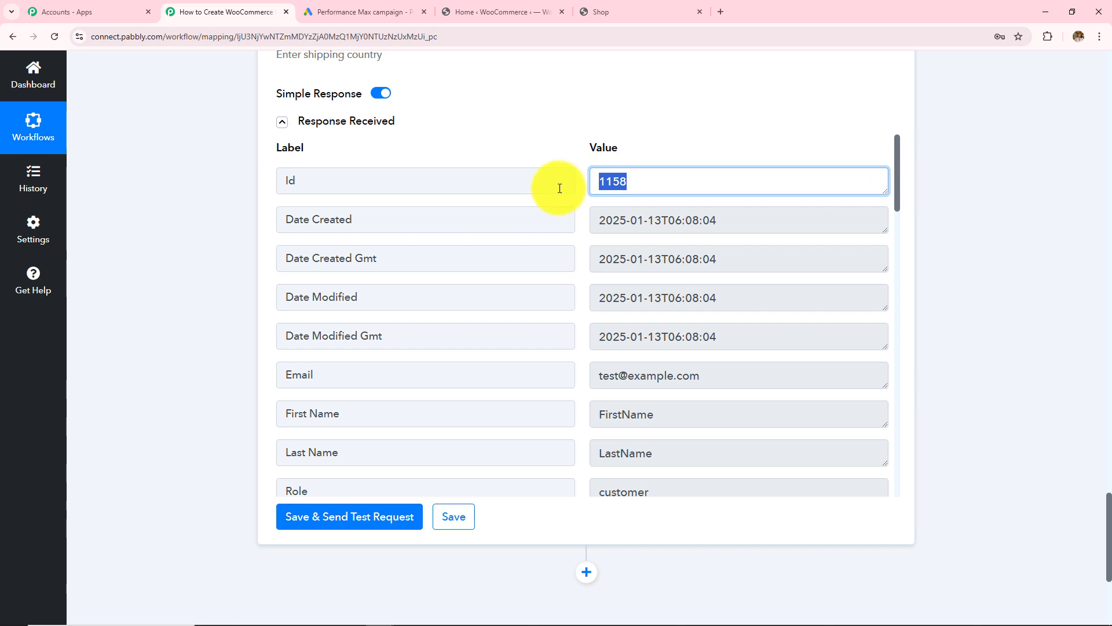
pyautogui.scroll(-15, 648, 336)
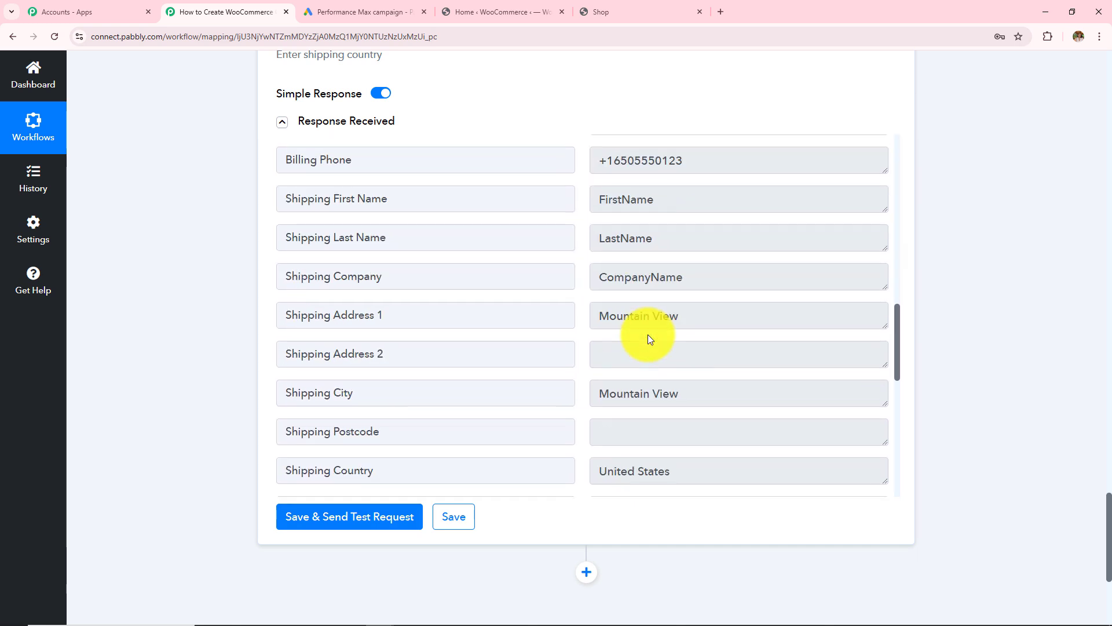
pyautogui.scroll(14, 647, 335)
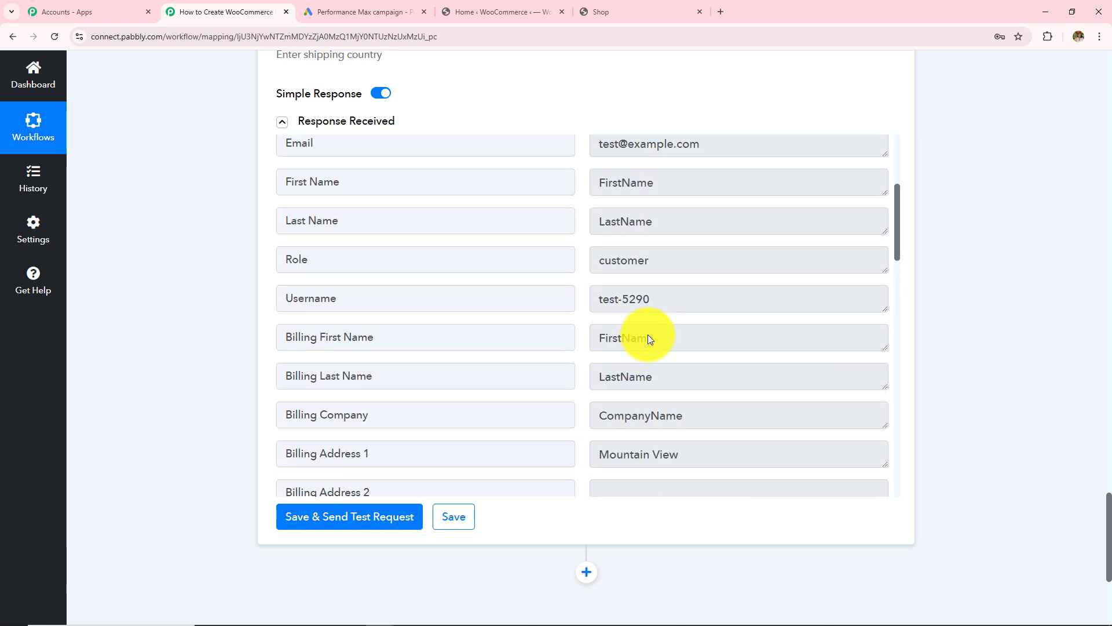
pyautogui.scroll(5, 647, 336)
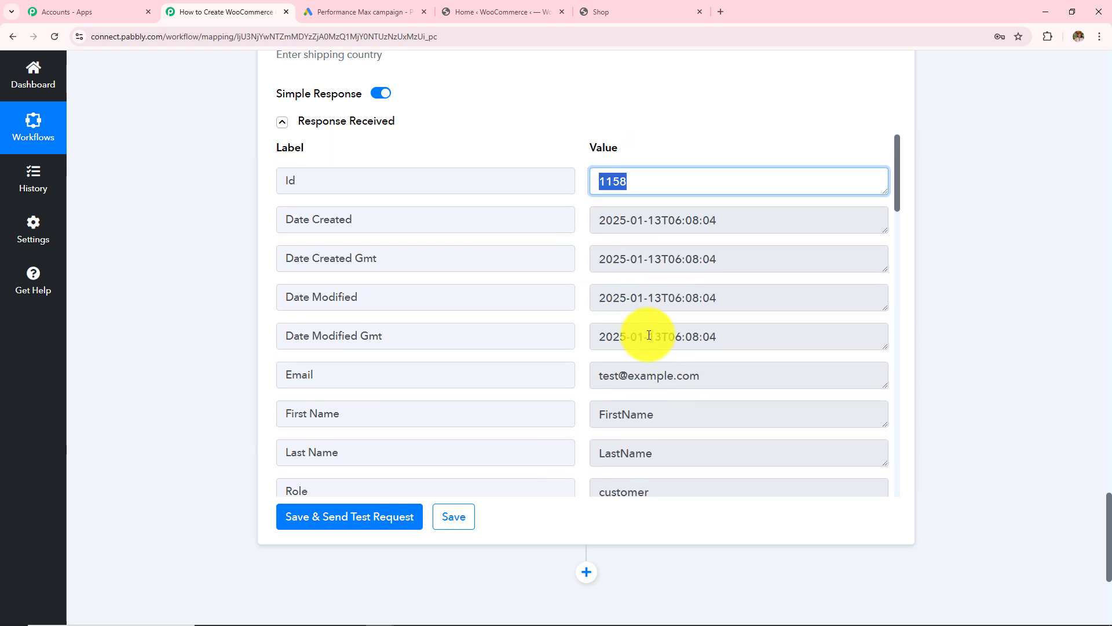
# - Go to the WordPress admin's All Users list
pyautogui.click(490, 11)
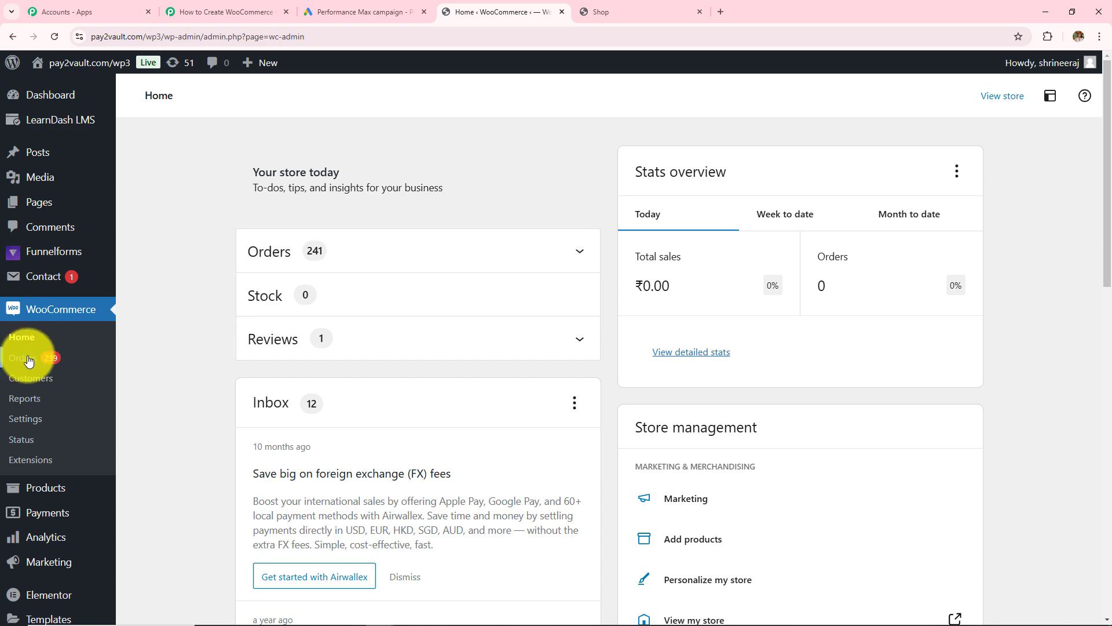
pyautogui.scroll(-3, 42, 399)
pyautogui.scroll(-4, 42, 403)
pyautogui.scroll(3, 40, 412)
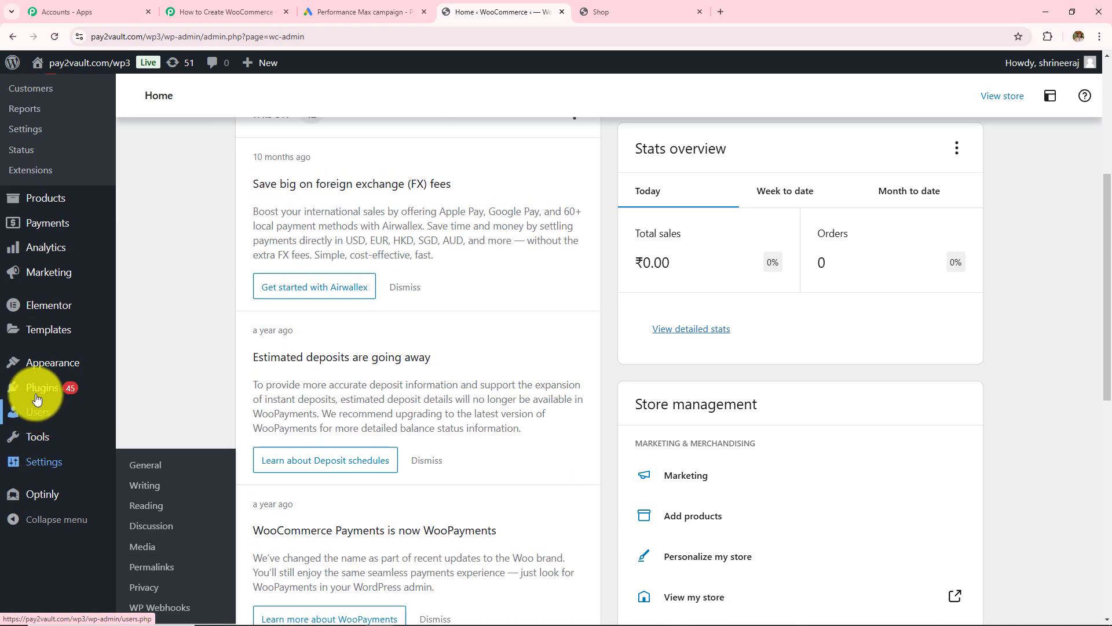
pyautogui.click(41, 412)
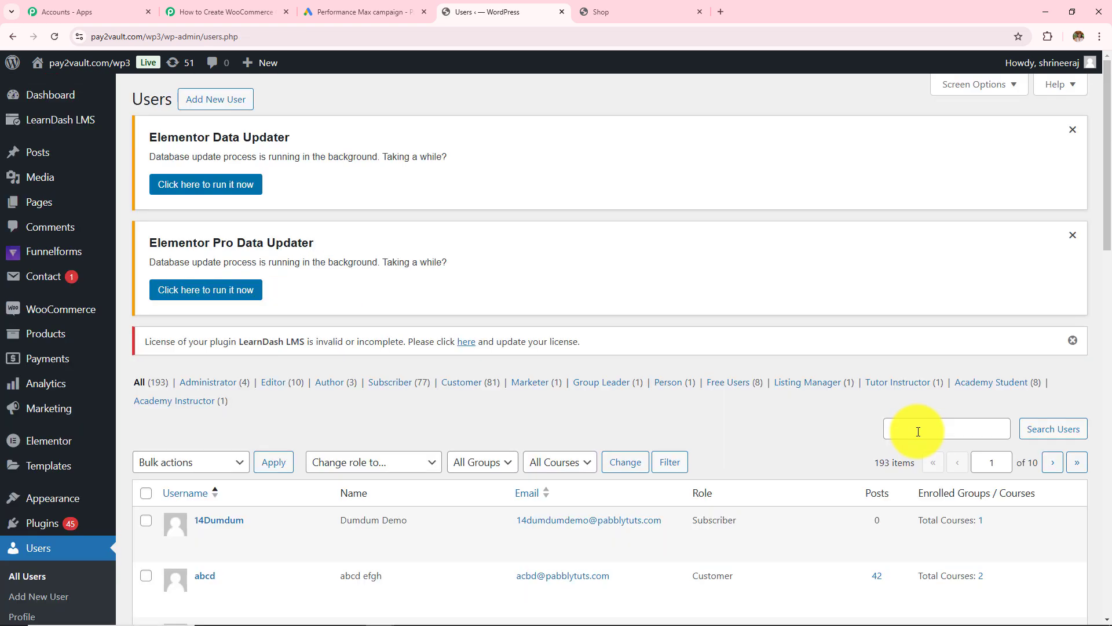
# - Search Users for the test lead's e-mail address, then return to the Pabbly workflow
pyautogui.click(918, 430)
pyautogui.write('tes')
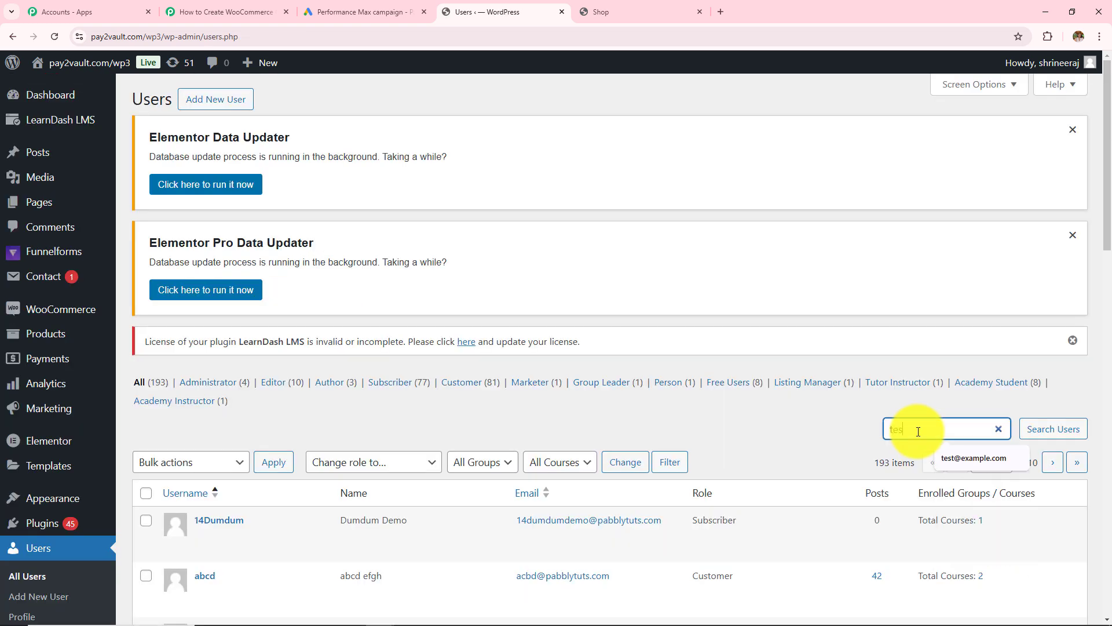
pyautogui.press('Down')
pyautogui.press('Return')
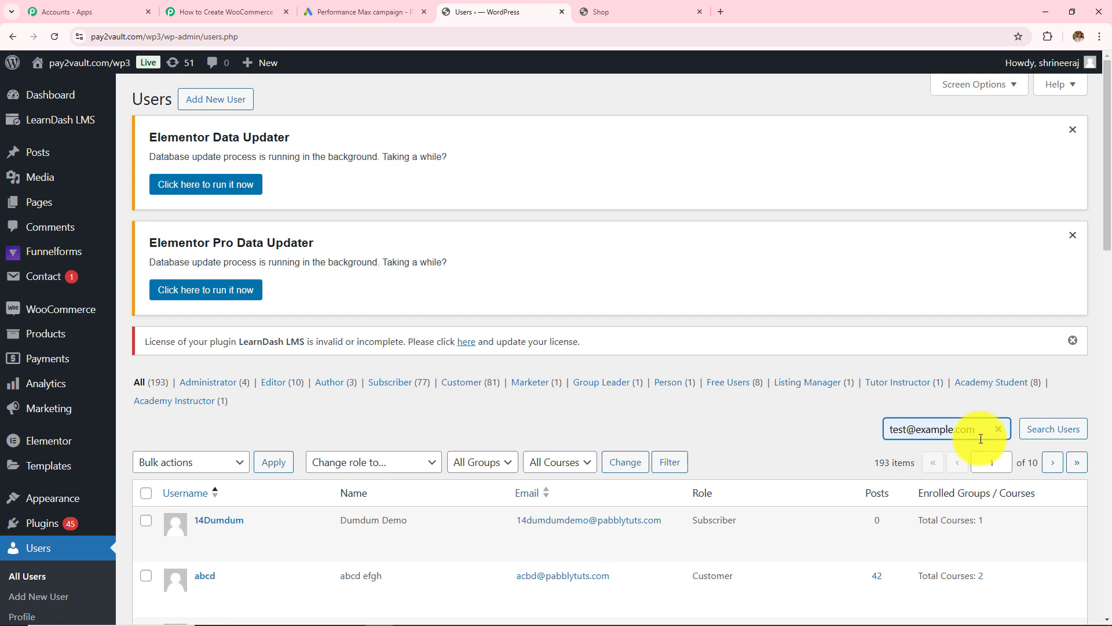
pyautogui.click(1054, 438)
pyautogui.click(1054, 438)
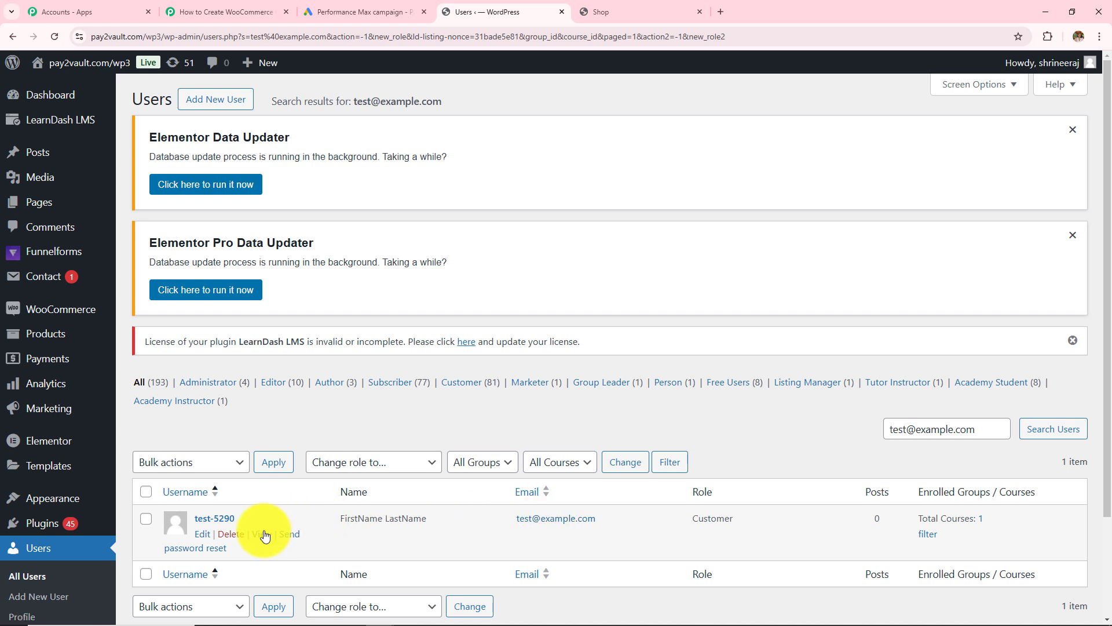
pyautogui.click(224, 13)
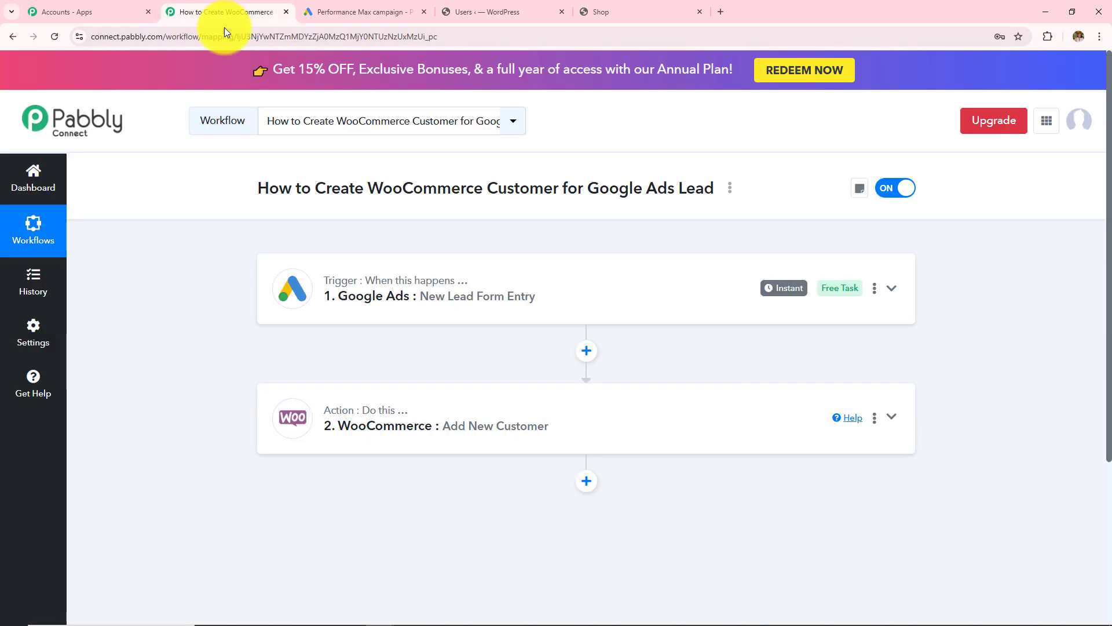
pyautogui.click(384, 289)
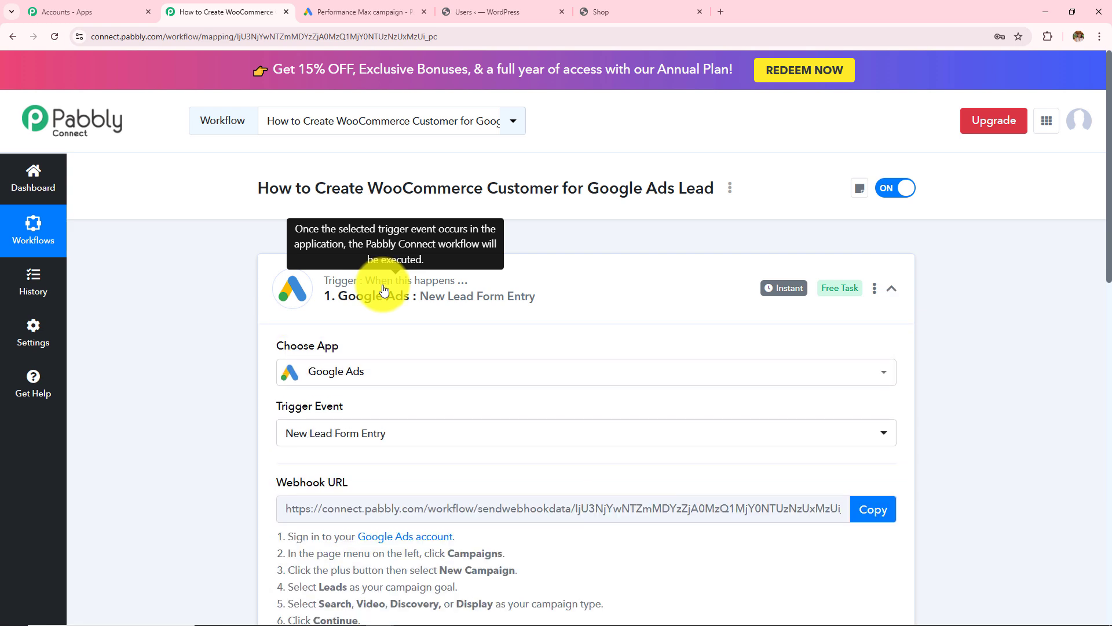
pyautogui.scroll(-2, 405, 427)
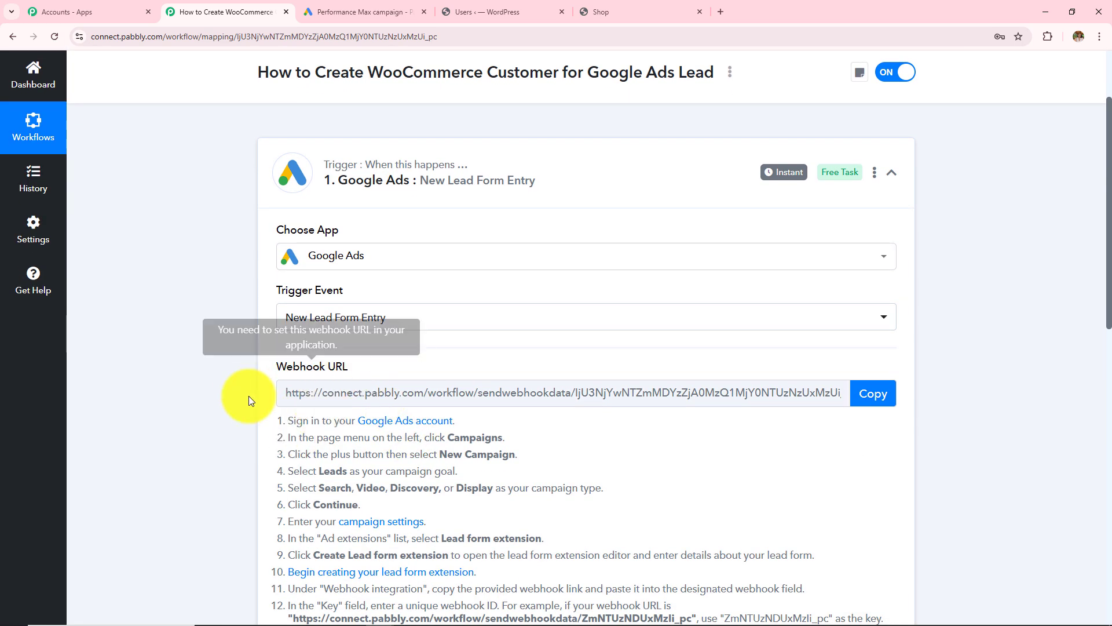
pyautogui.scroll(-3, 431, 458)
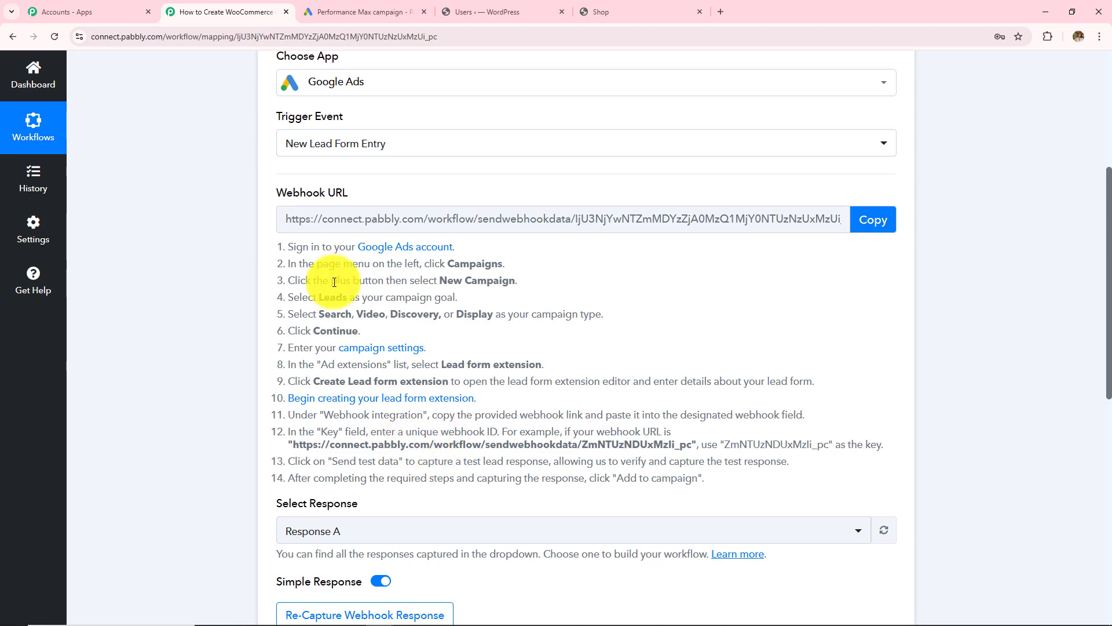
pyautogui.click(366, 6)
pyautogui.click(186, 13)
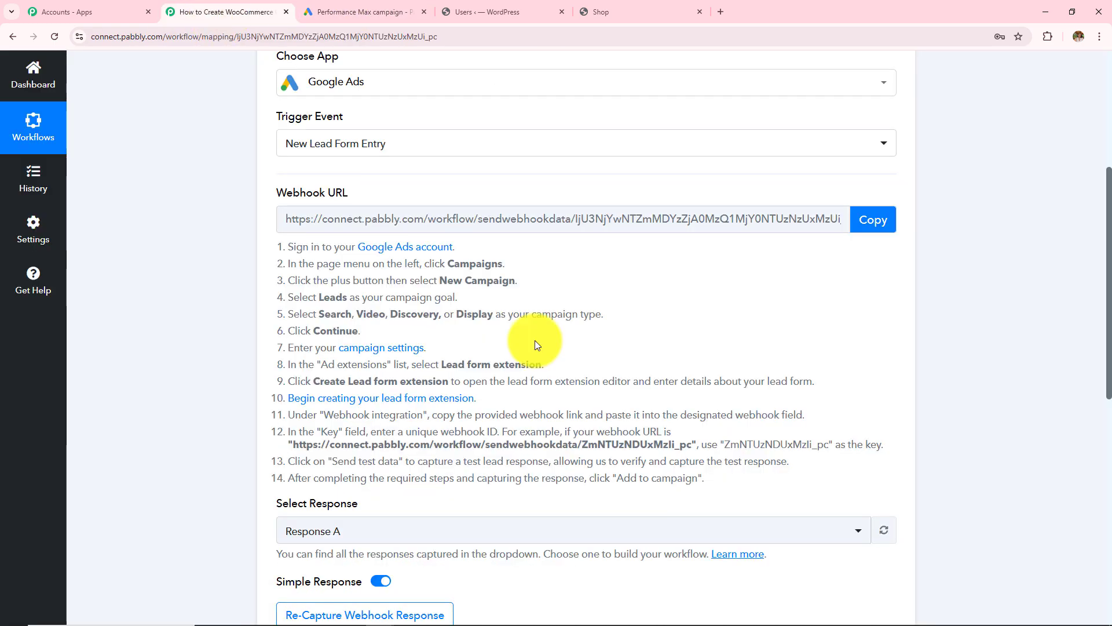
pyautogui.scroll(-4, 521, 405)
pyautogui.click(307, 359)
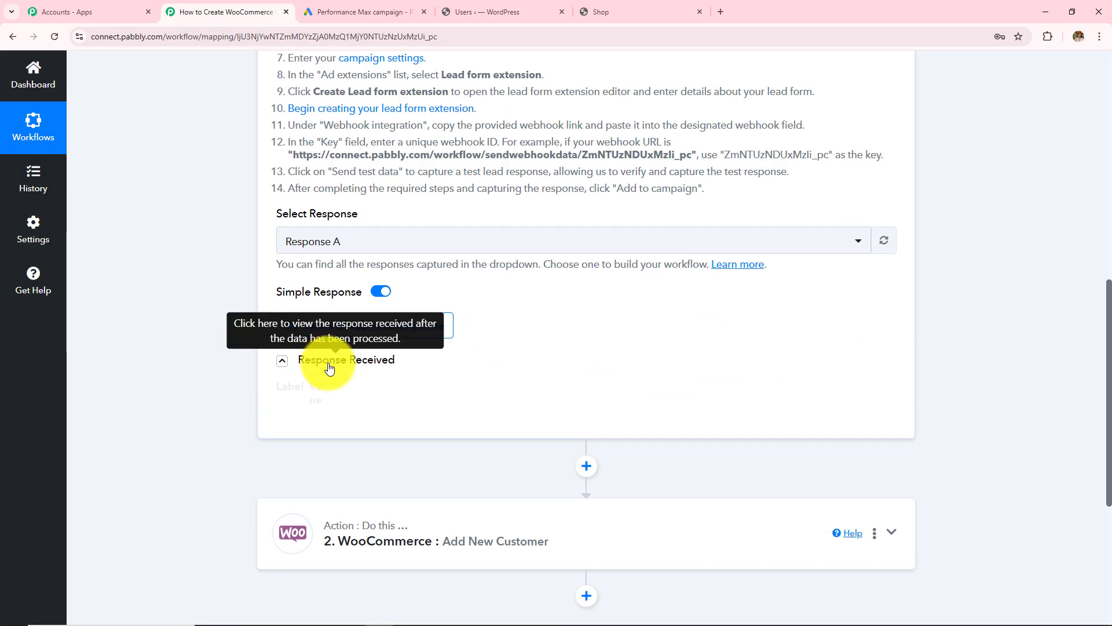
pyautogui.scroll(-4, 1048, 371)
pyautogui.scroll(-4, 1037, 386)
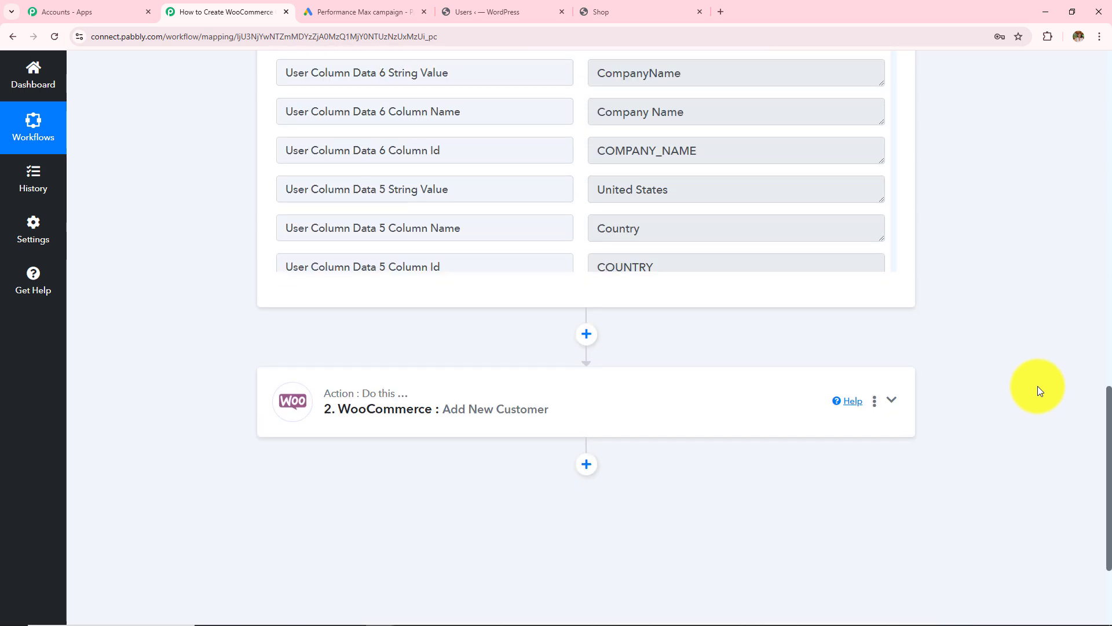
pyautogui.click(488, 425)
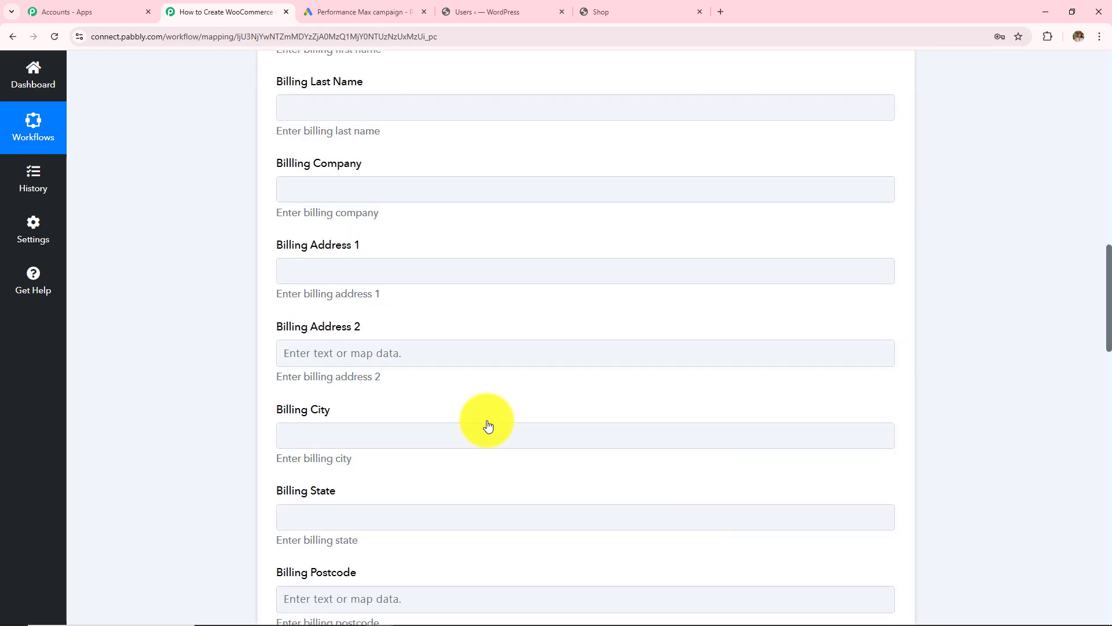
pyautogui.scroll(-4, 492, 435)
pyautogui.scroll(-20, 495, 456)
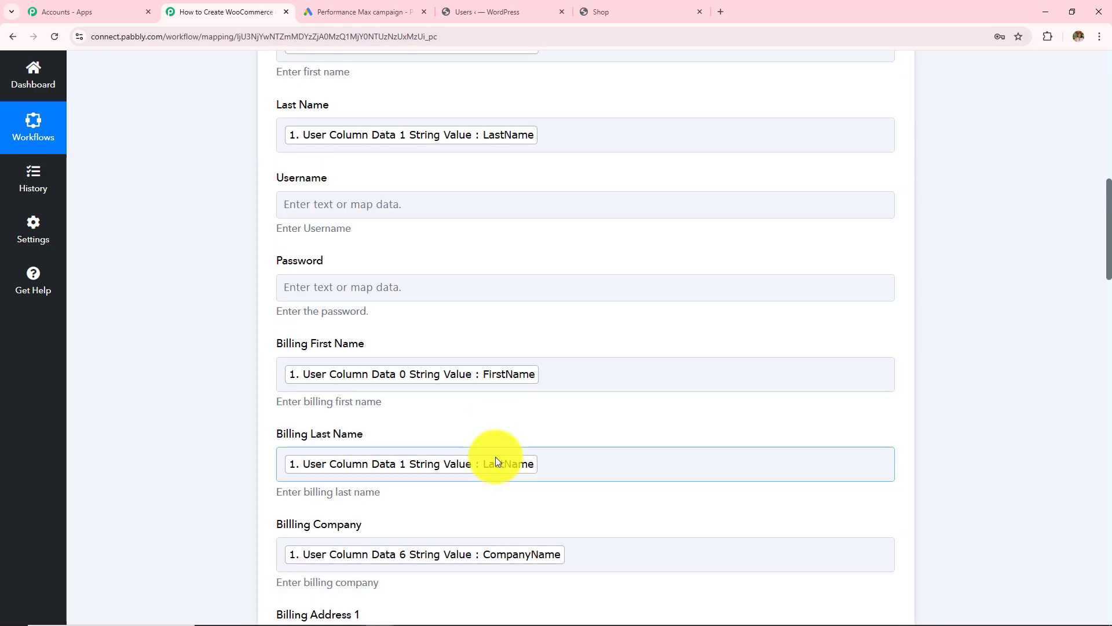
pyautogui.scroll(-17, 495, 466)
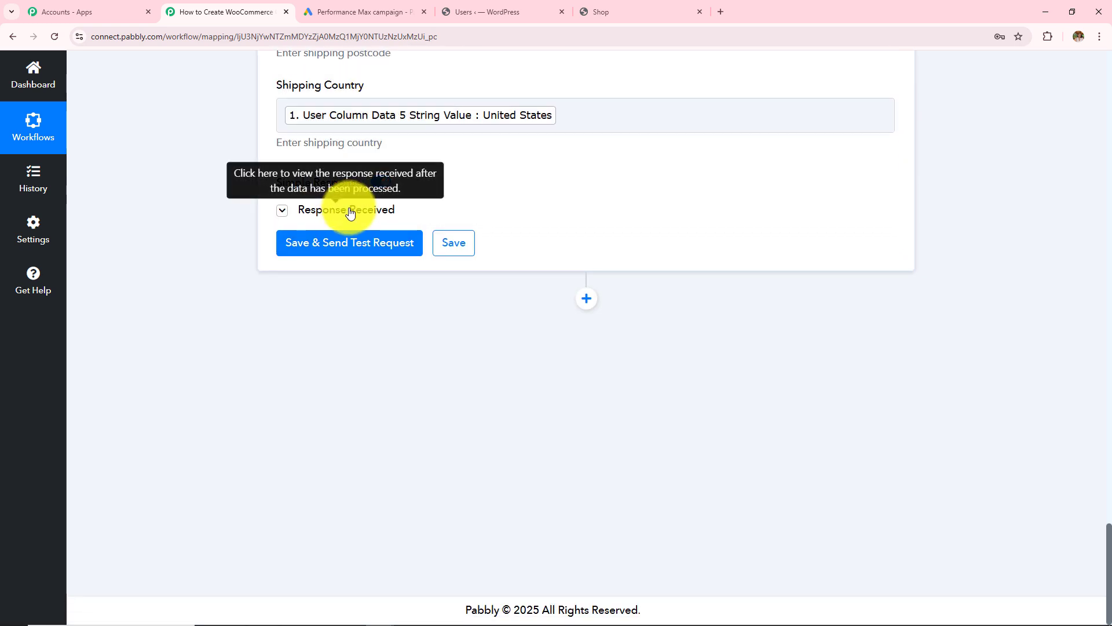
pyautogui.click(347, 210)
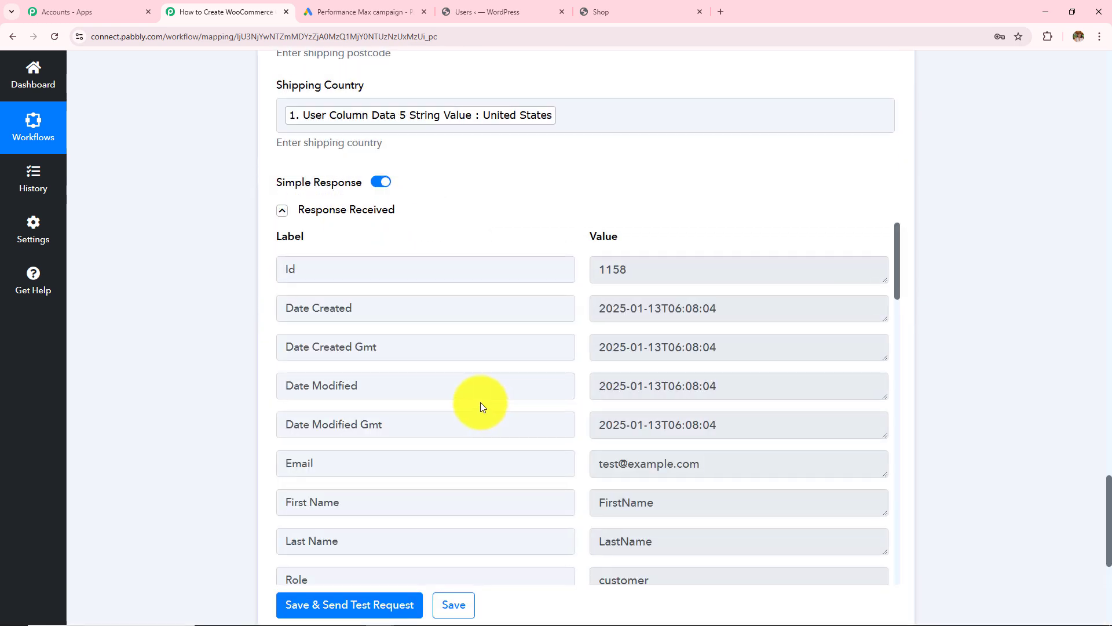
pyautogui.click(448, 10)
pyautogui.scroll(-2, 595, 289)
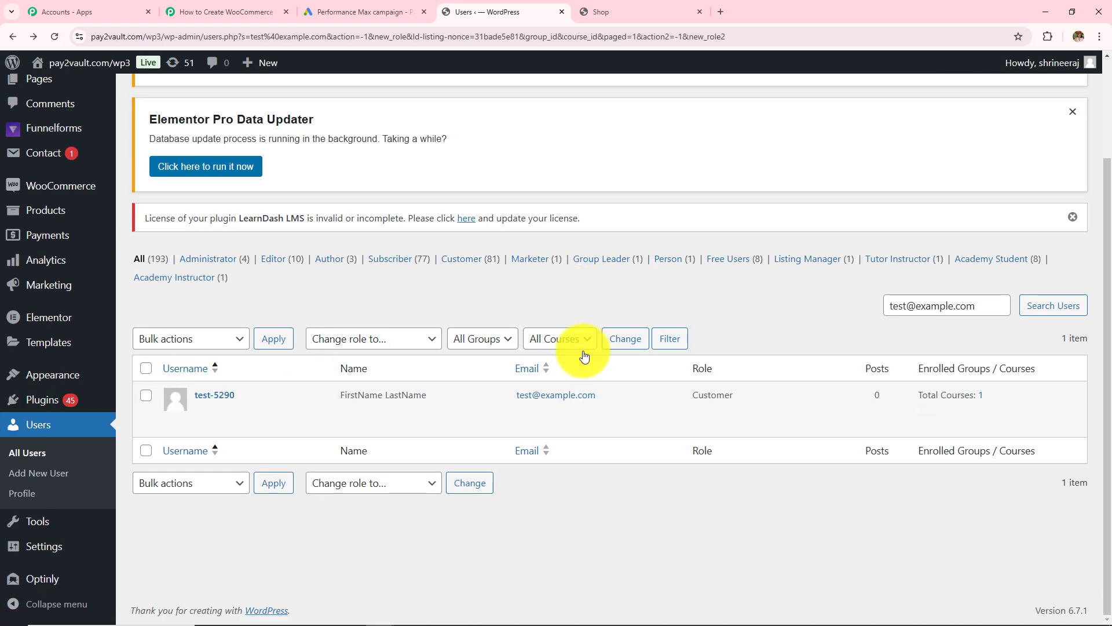
pyautogui.click(248, 12)
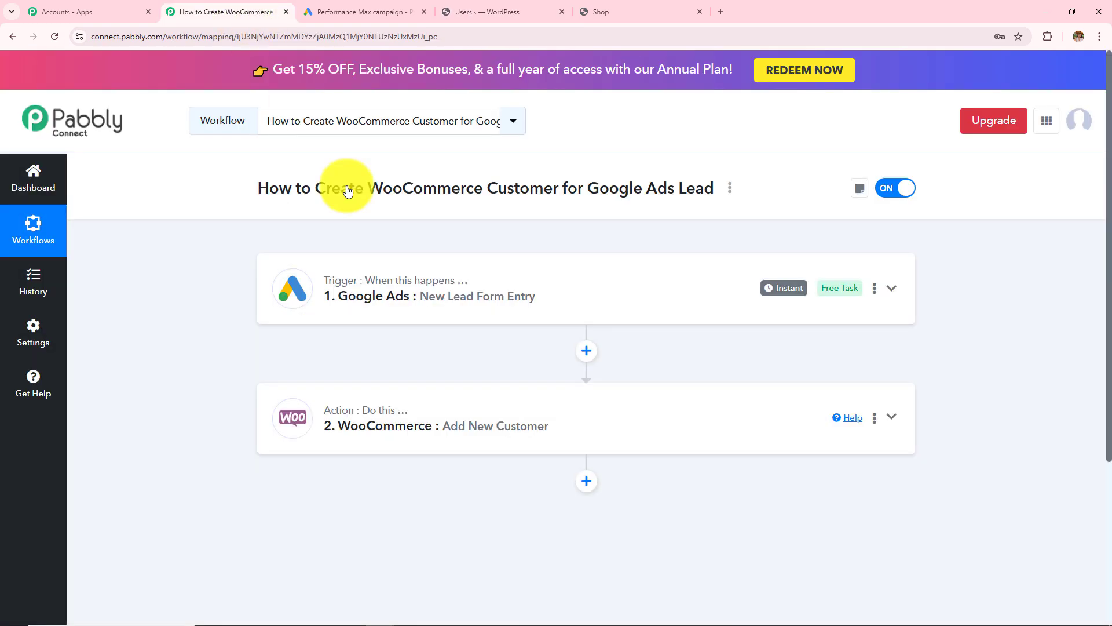